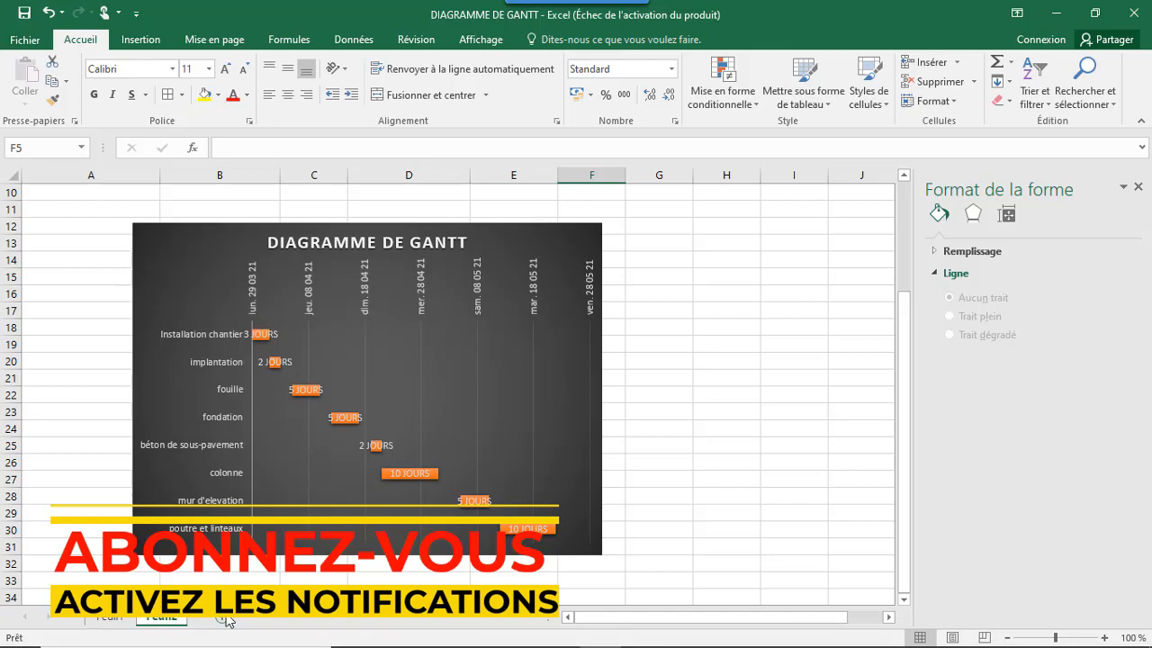
Add a new sheet and enter the headers TACHES, DATE DE DEBUT and DUREE in cells A1 to C1.
left_click(222, 618)
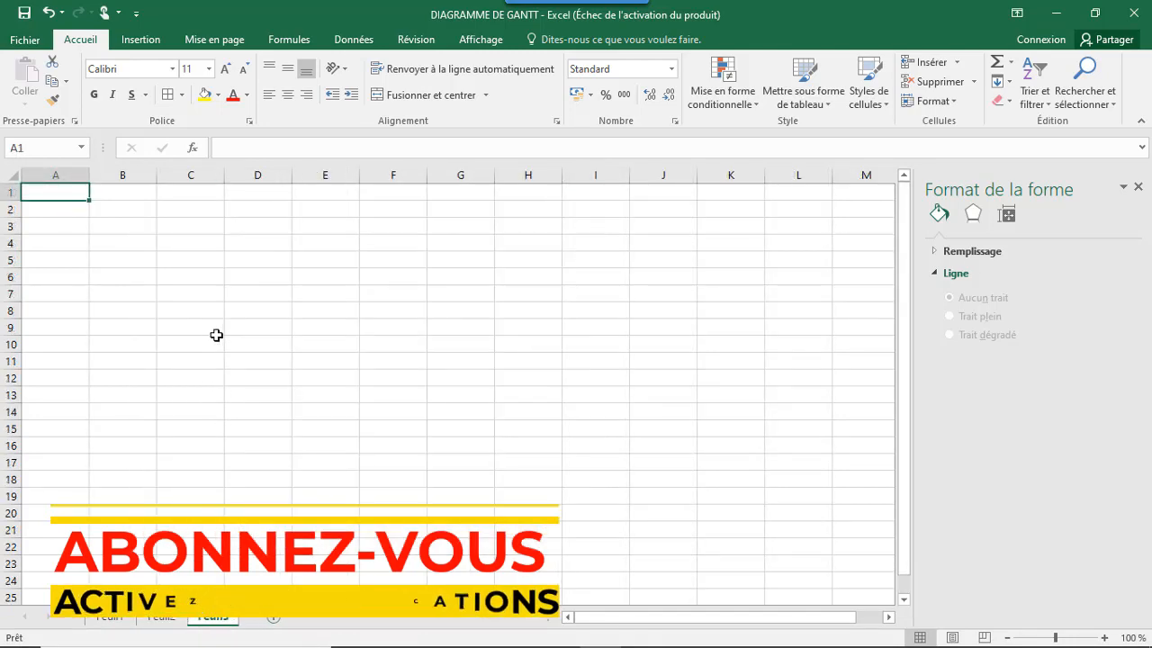
type("T")
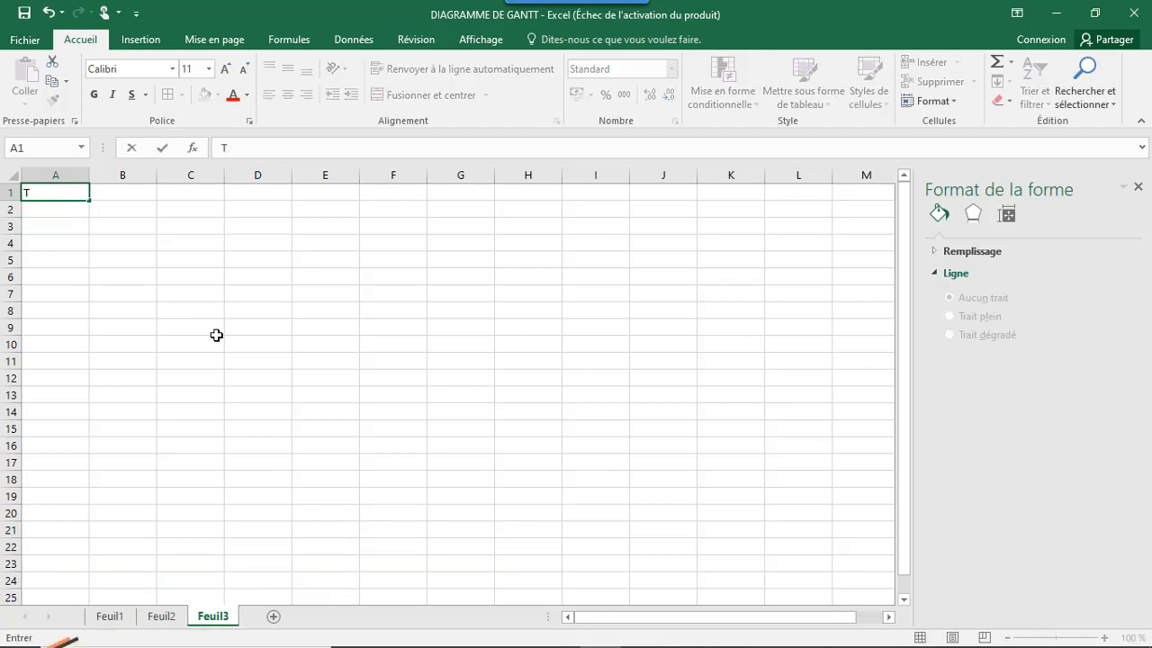
type("ACHES")
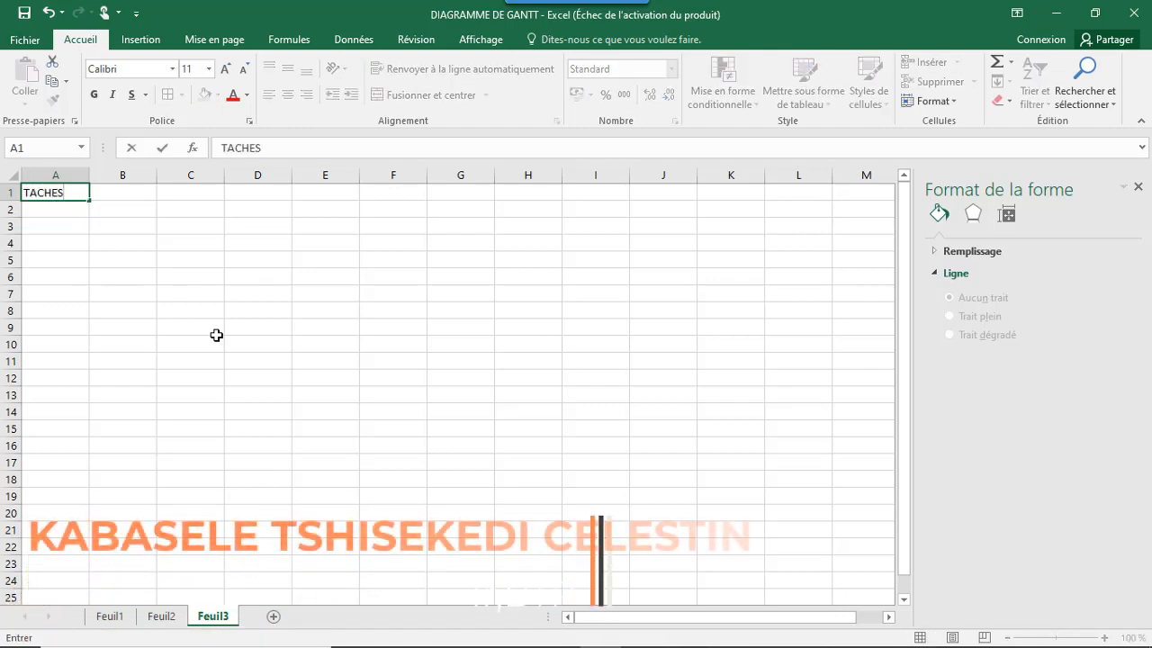
key("Tab")
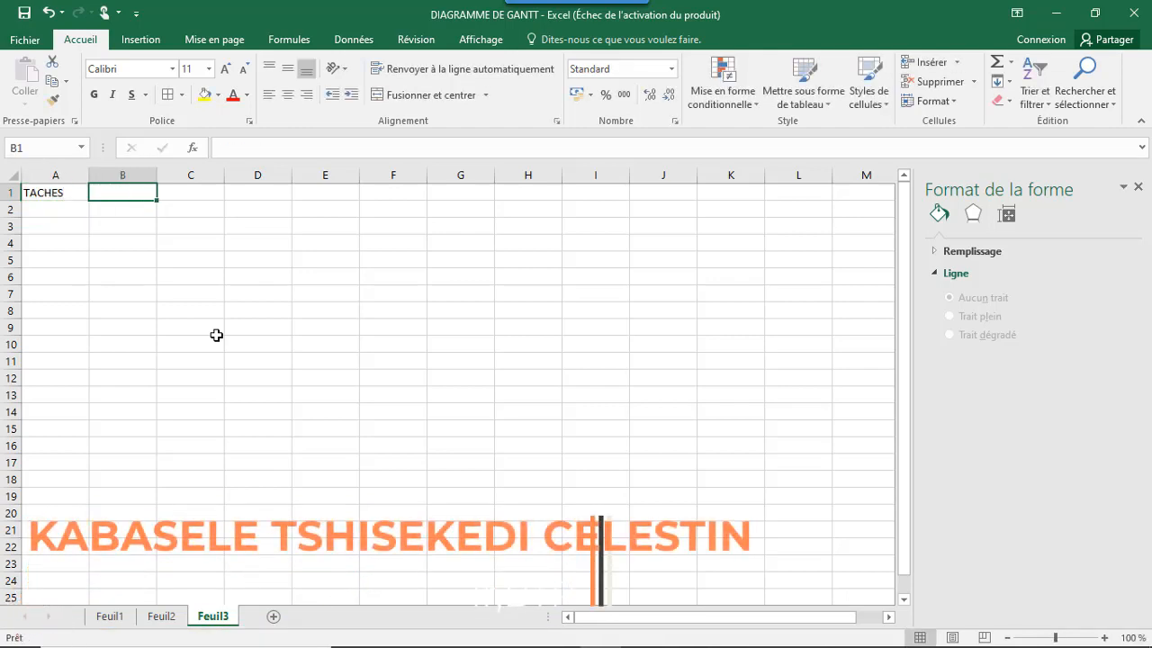
type("DATE DE")
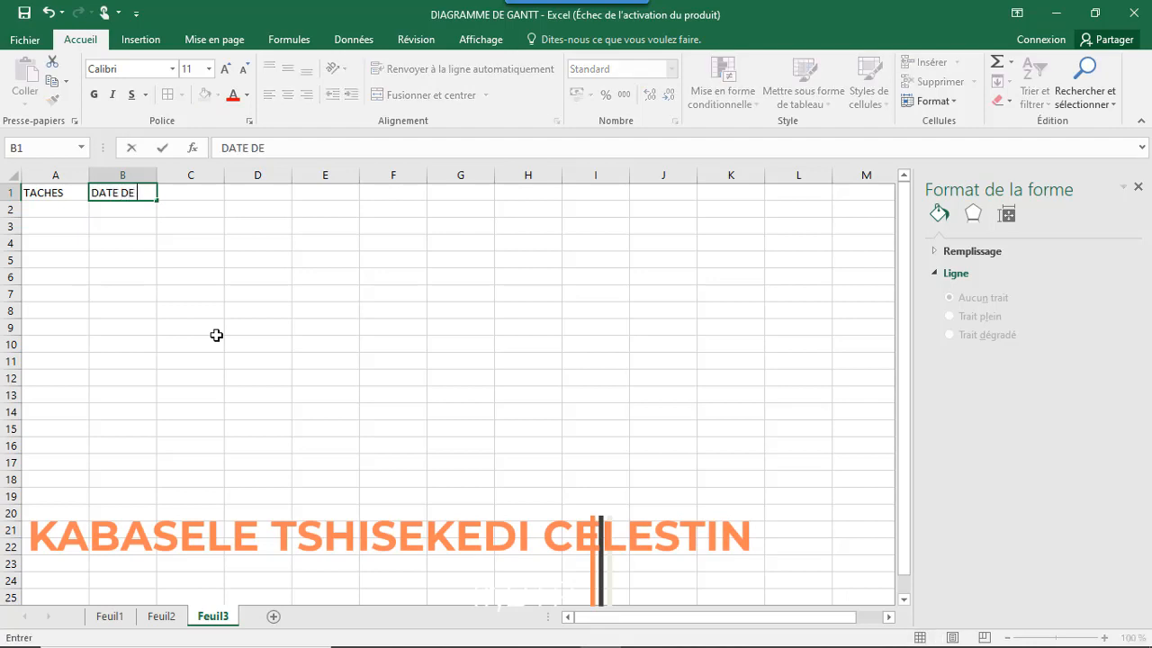
type(" DEBU")
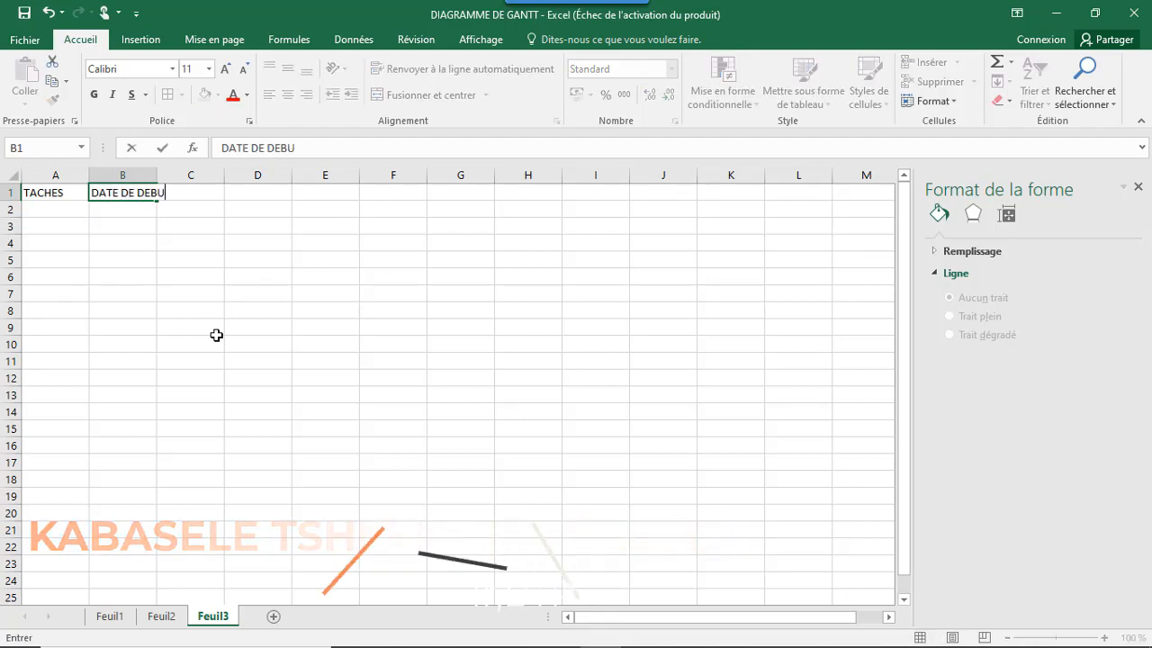
type("T")
key("Tab")
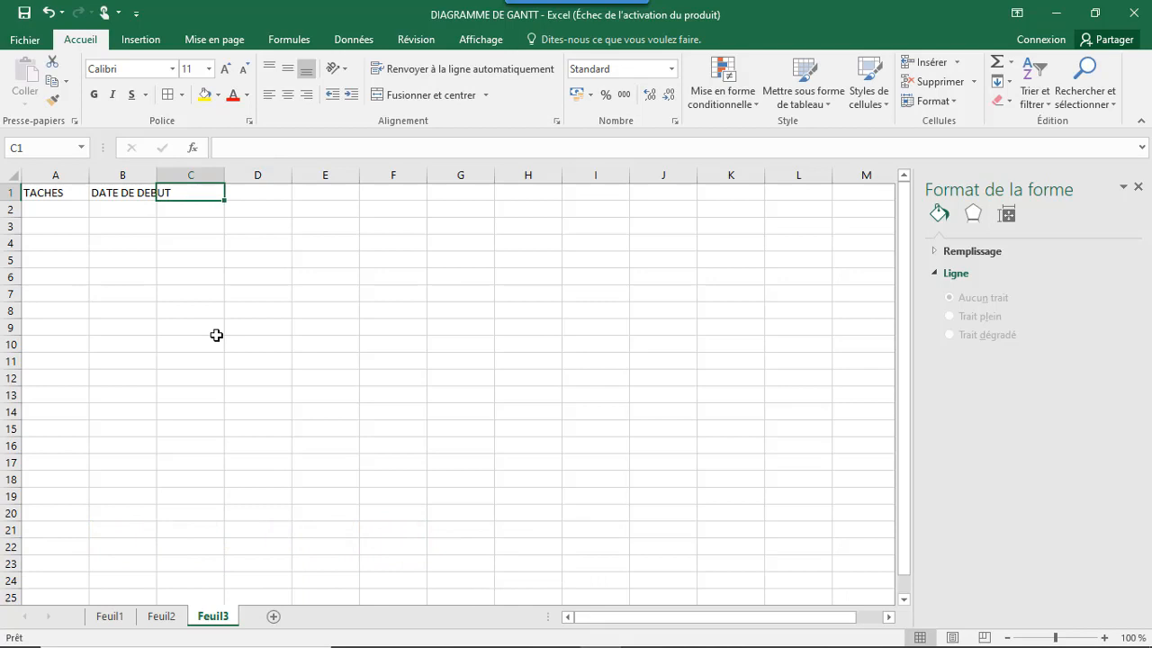
type("DUREE")
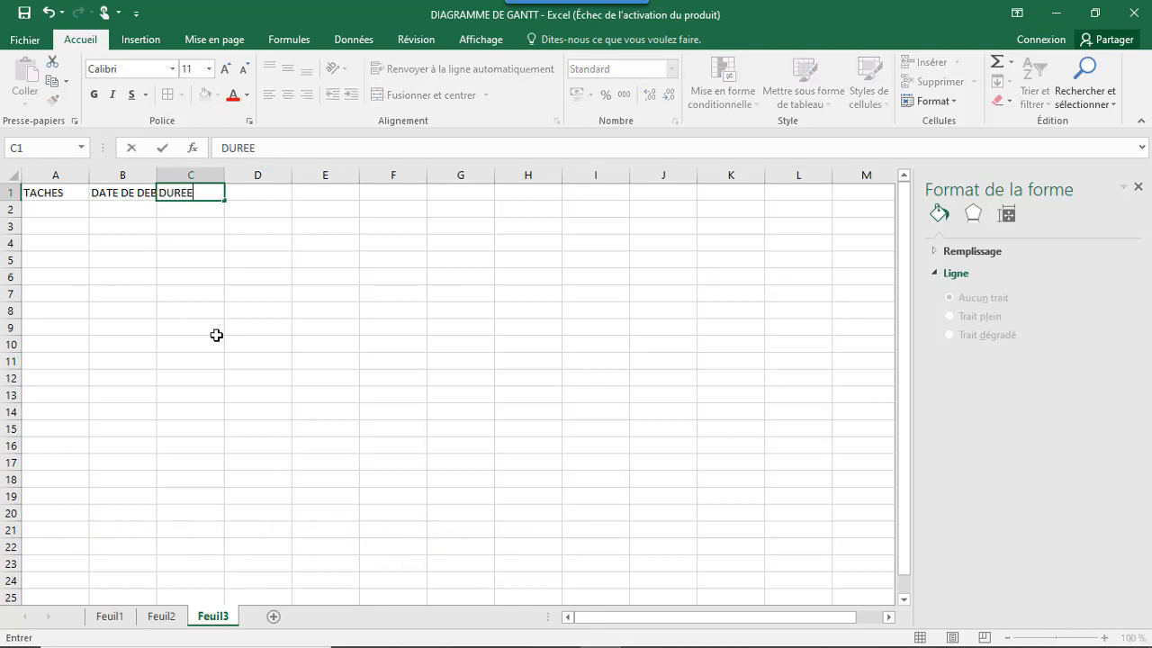
key("Tab")
Enter the headers DATE DE FIN in D1 and JOURS FERIES in E1, and fit columns D and E to their text.
type("DATED")
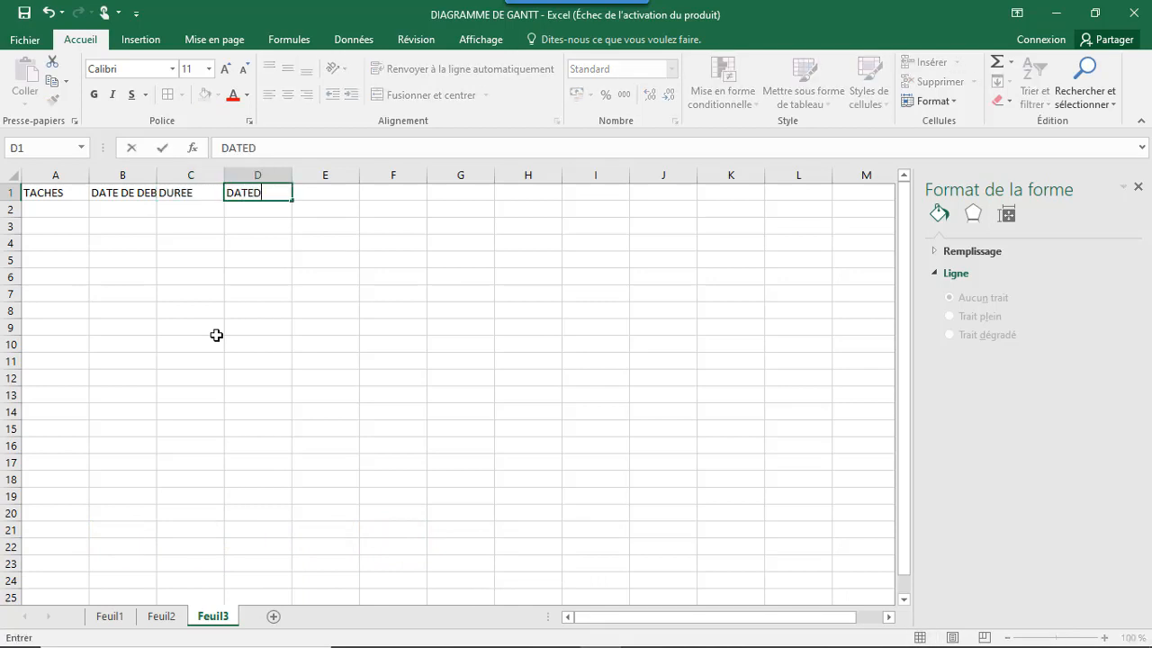
key("BackSpace")
type("DE FIN")
key("Tab")
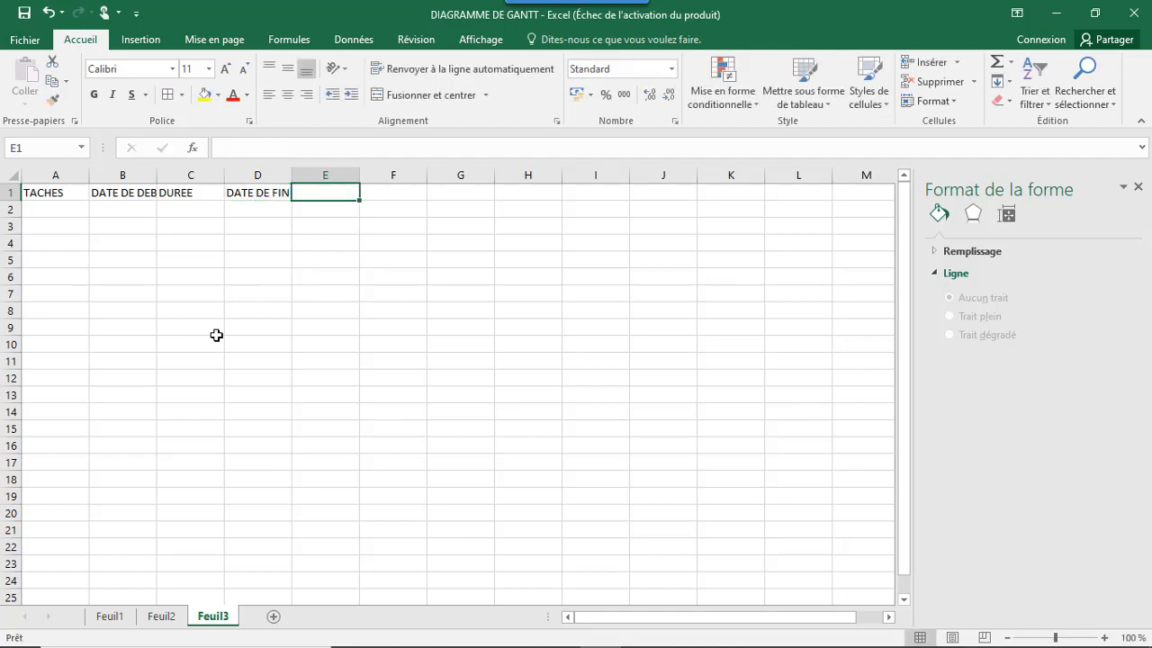
type("JOURS")
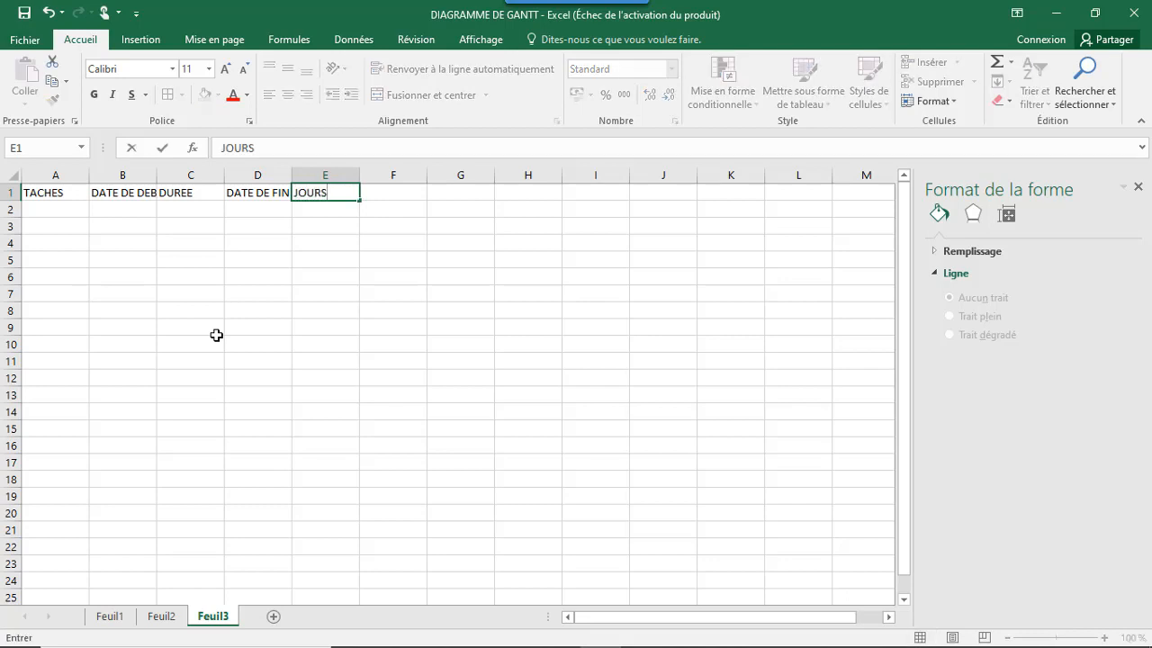
type(" FERIES")
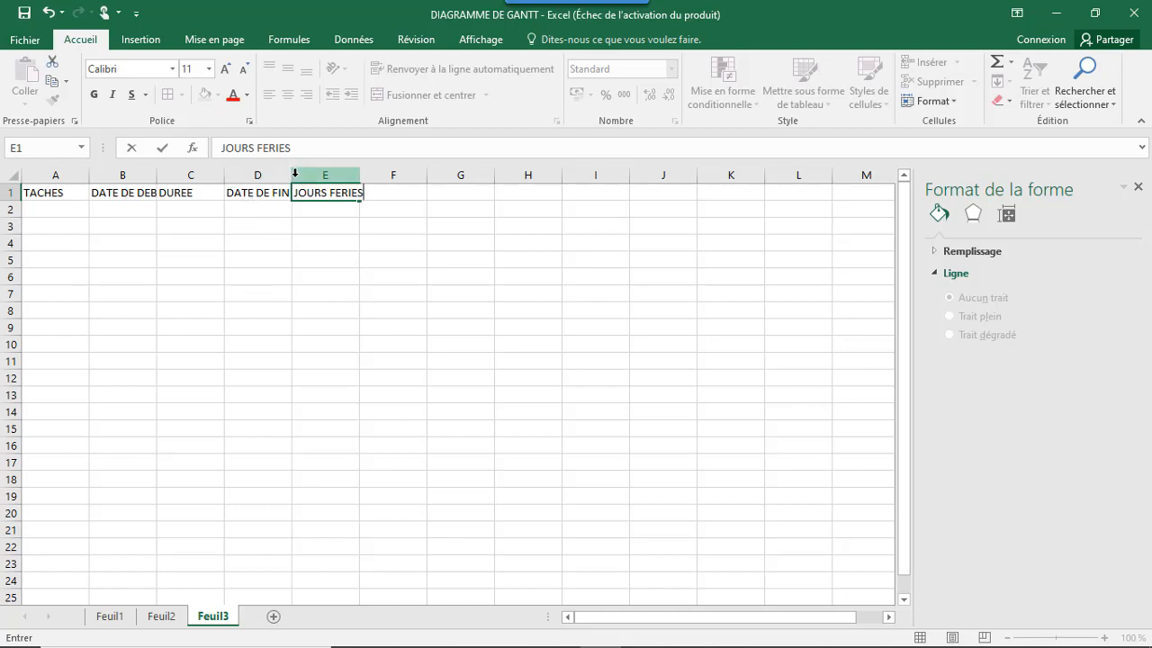
left_click(364, 222)
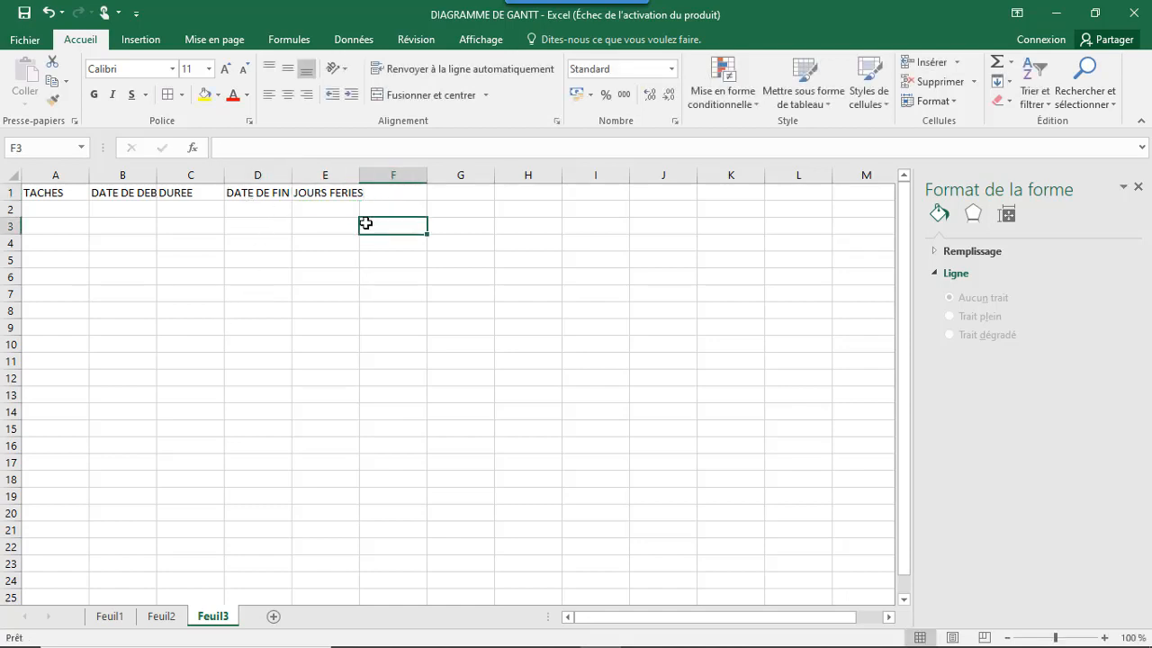
double_click(291, 178)
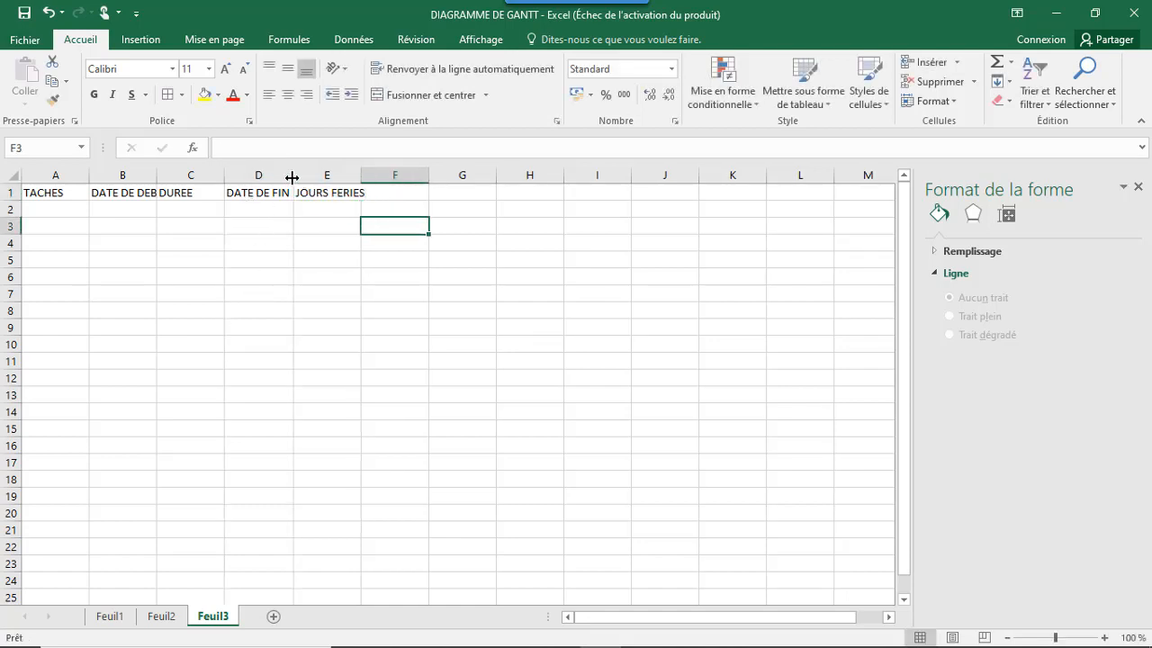
double_click(362, 178)
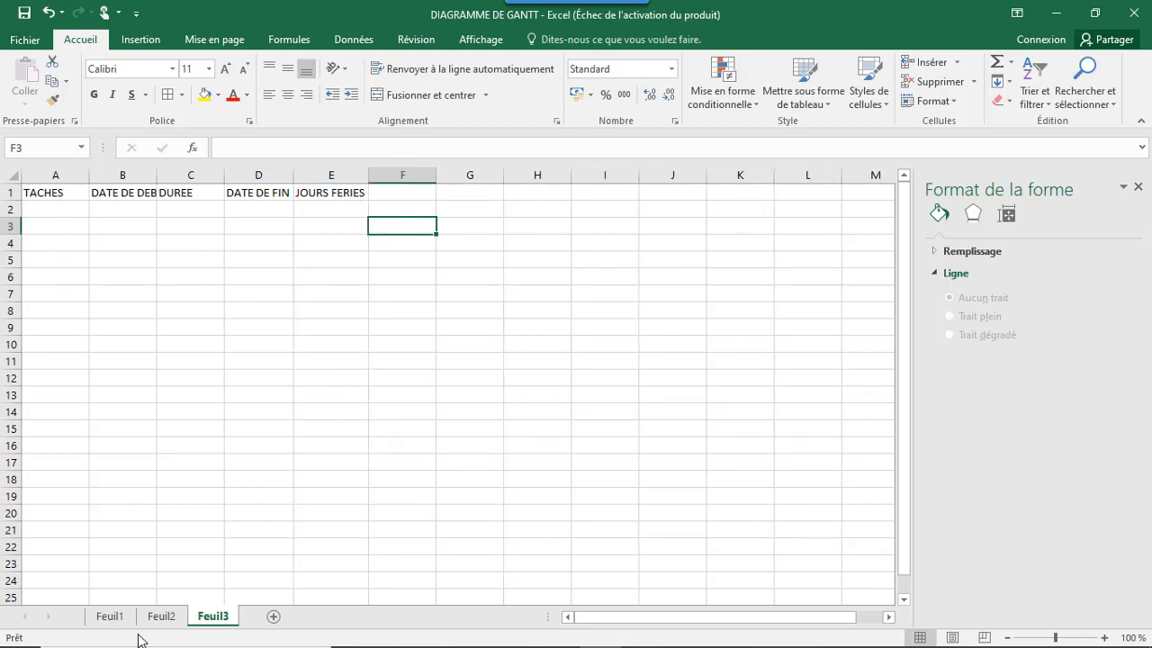
Copy the task names in A2:A9 of Feuil1 and paste them into Feuil3 starting at A2.
left_click(110, 616)
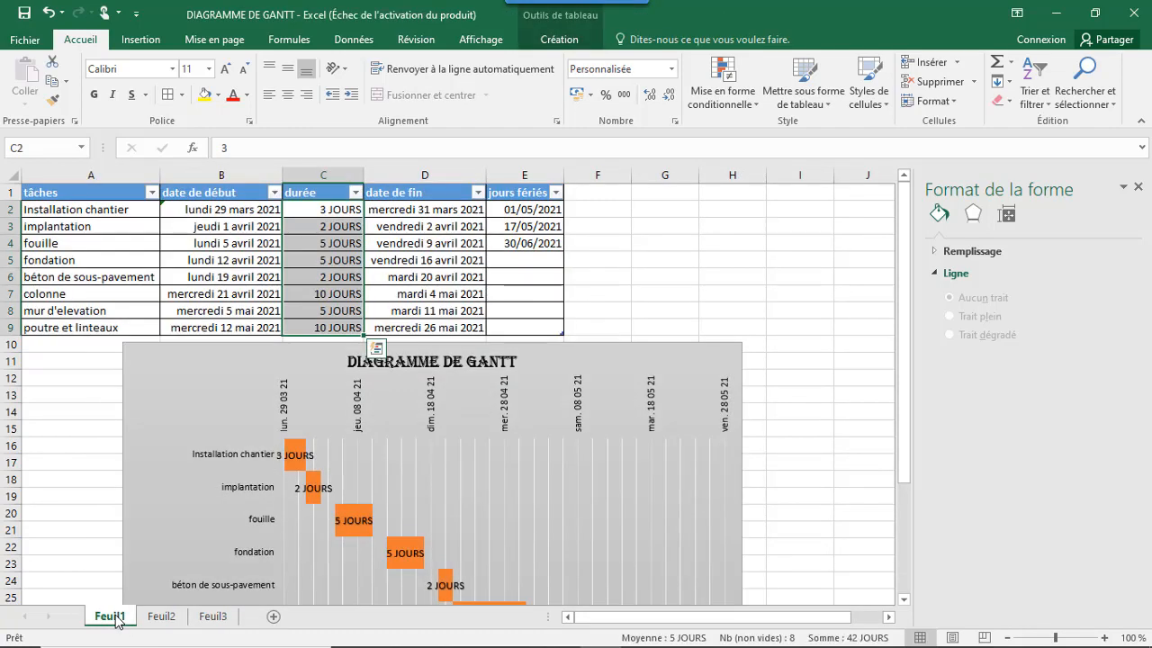
left_click_drag(68, 201, 77, 265)
left_click(76, 264)
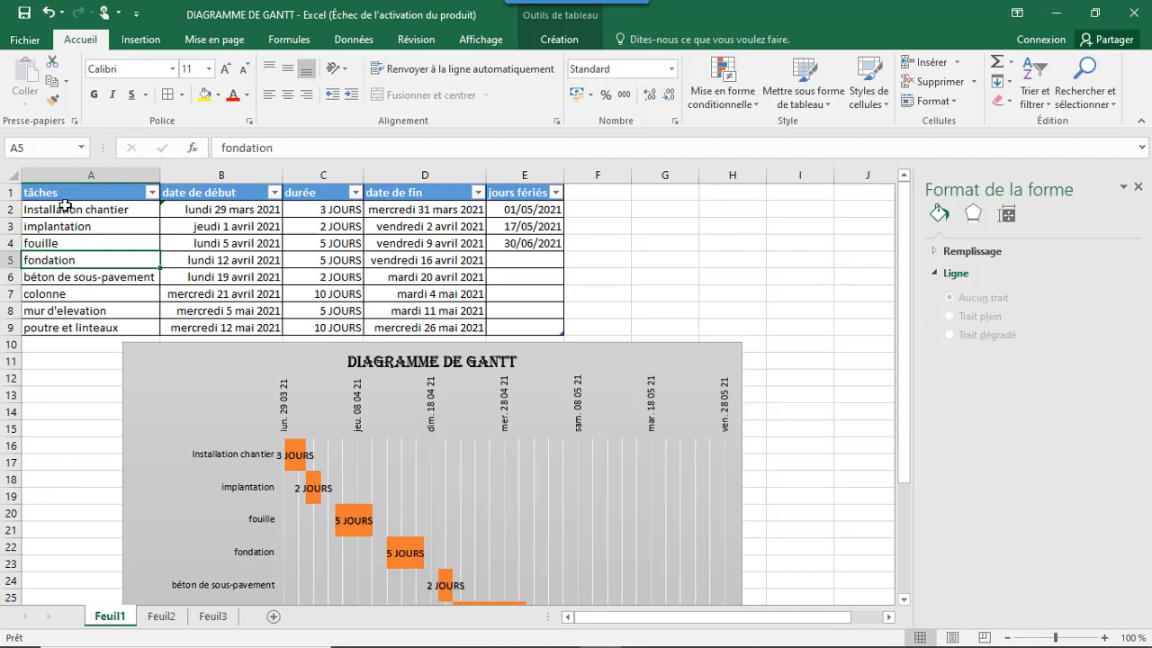
left_click_drag(67, 207, 70, 327)
key("ctrl+c")
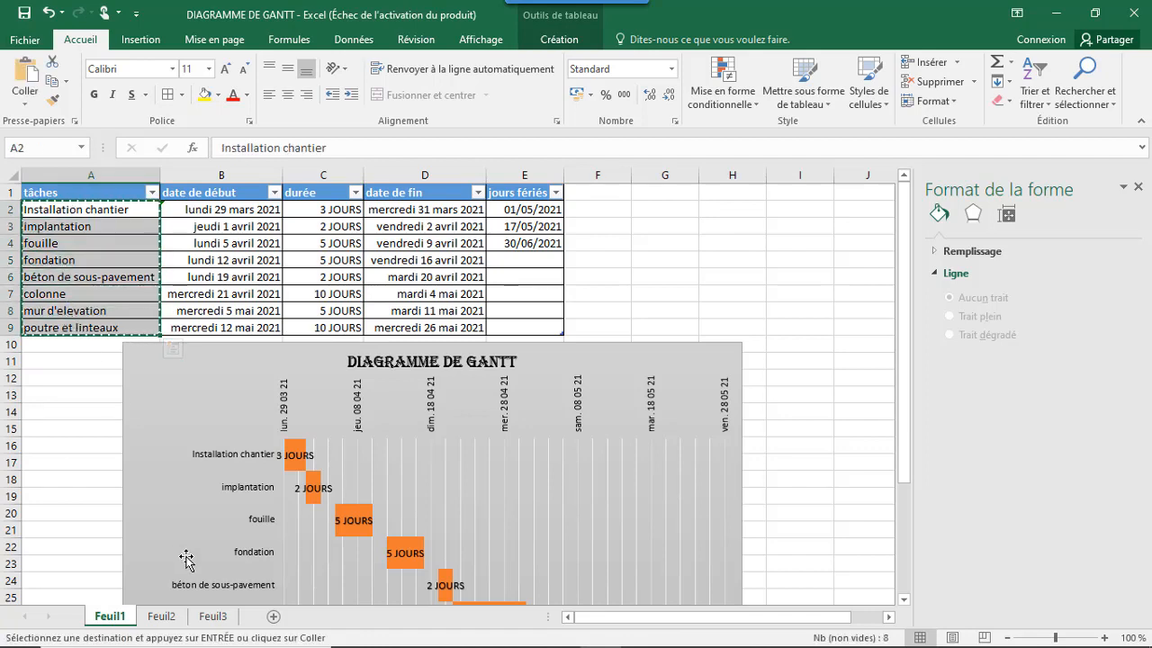
left_click(221, 619)
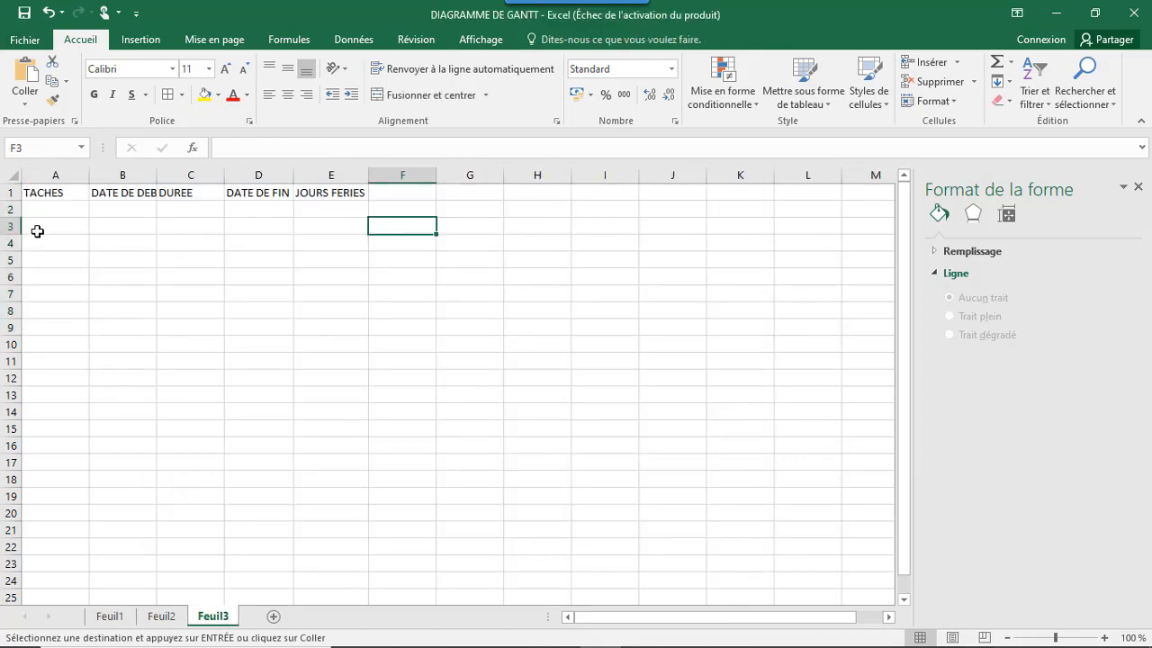
left_click(48, 208)
key("ctrl+v")
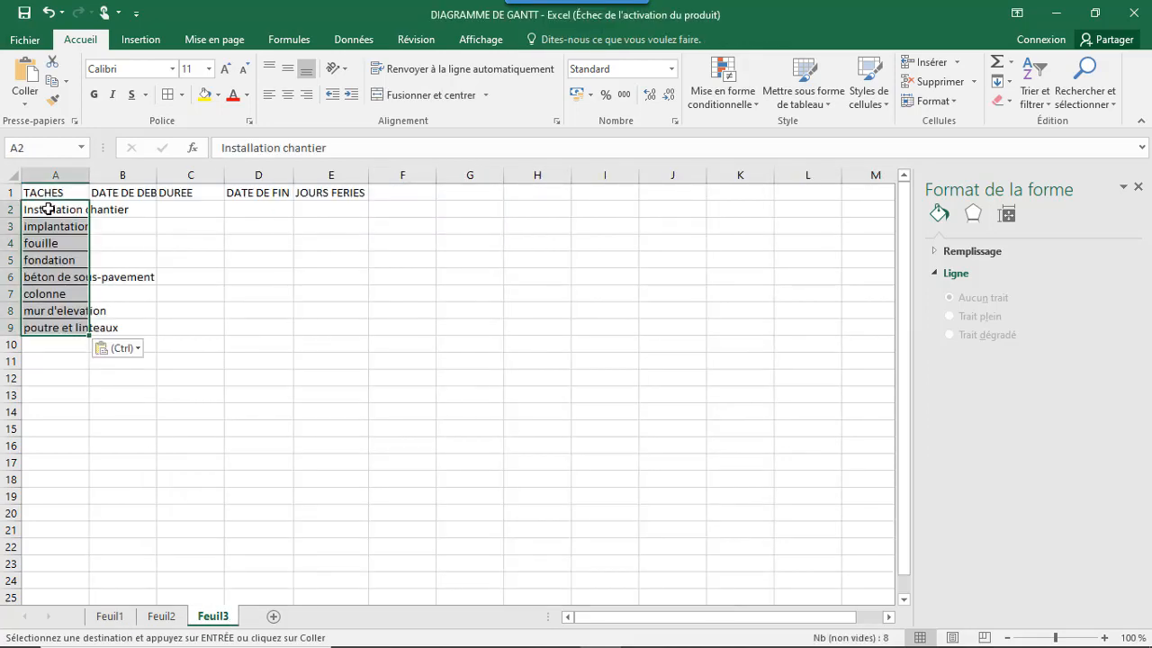
Widen columns A and B on Feuil3 so the task names and the DATE DE DEBUT header fit.
double_click(89, 175)
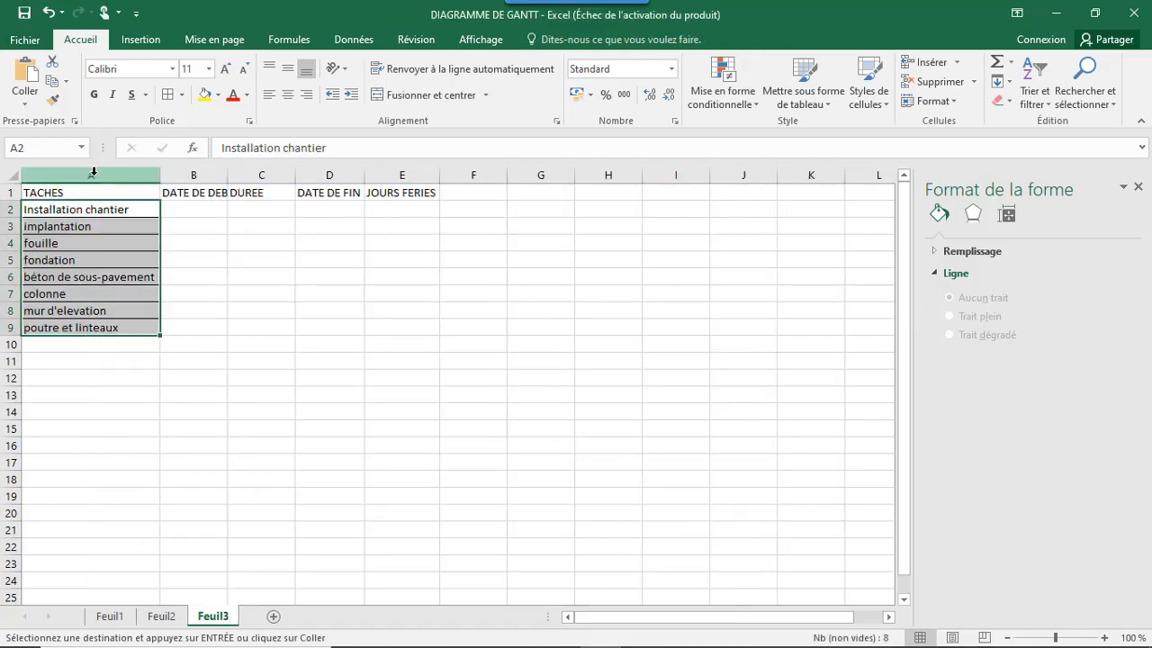
left_click(240, 299)
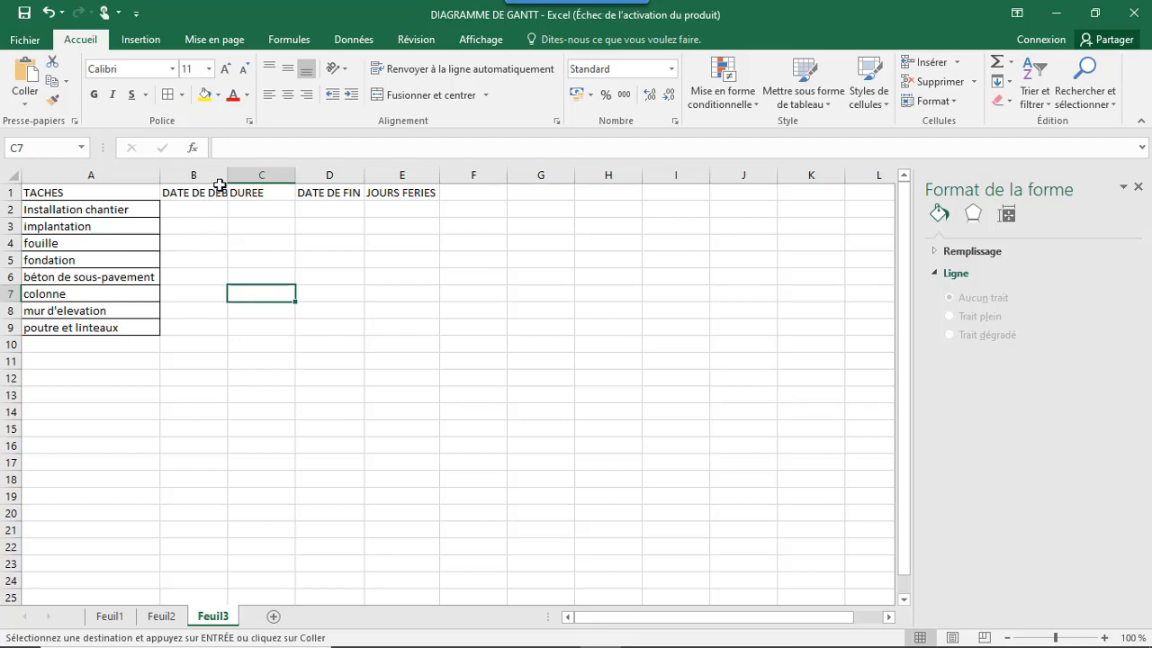
left_click_drag(228, 176, 245, 176)
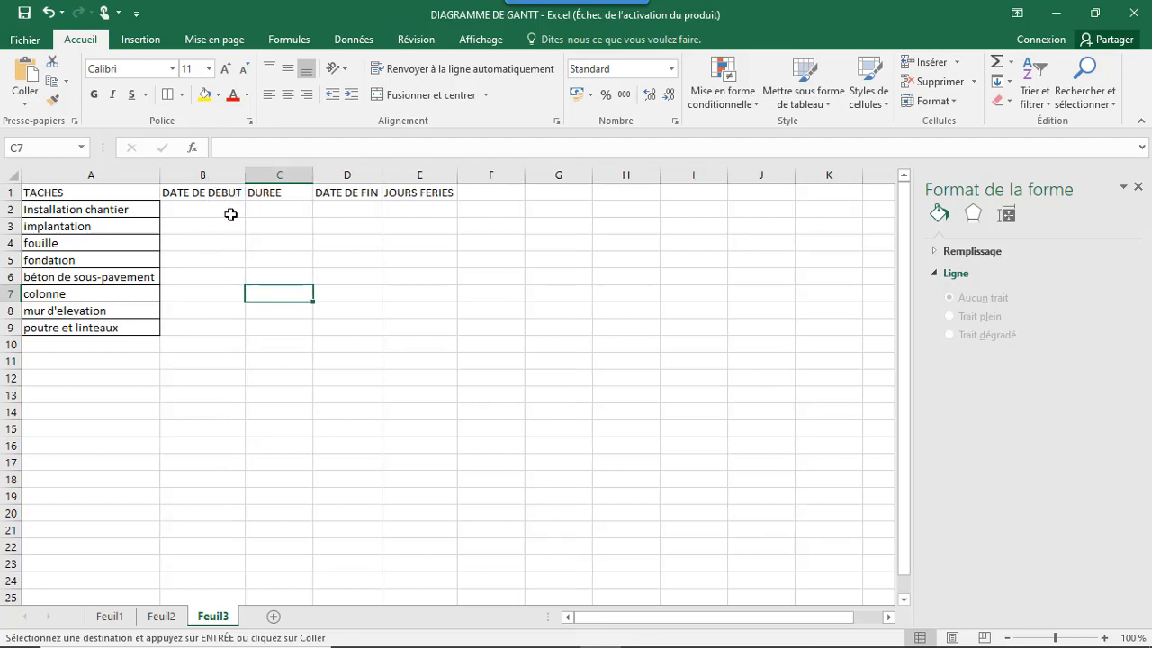
Enter the start date 29/03/2021 in B2 and the duration 2 in C2 for the Installation chantier task.
left_click(231, 215)
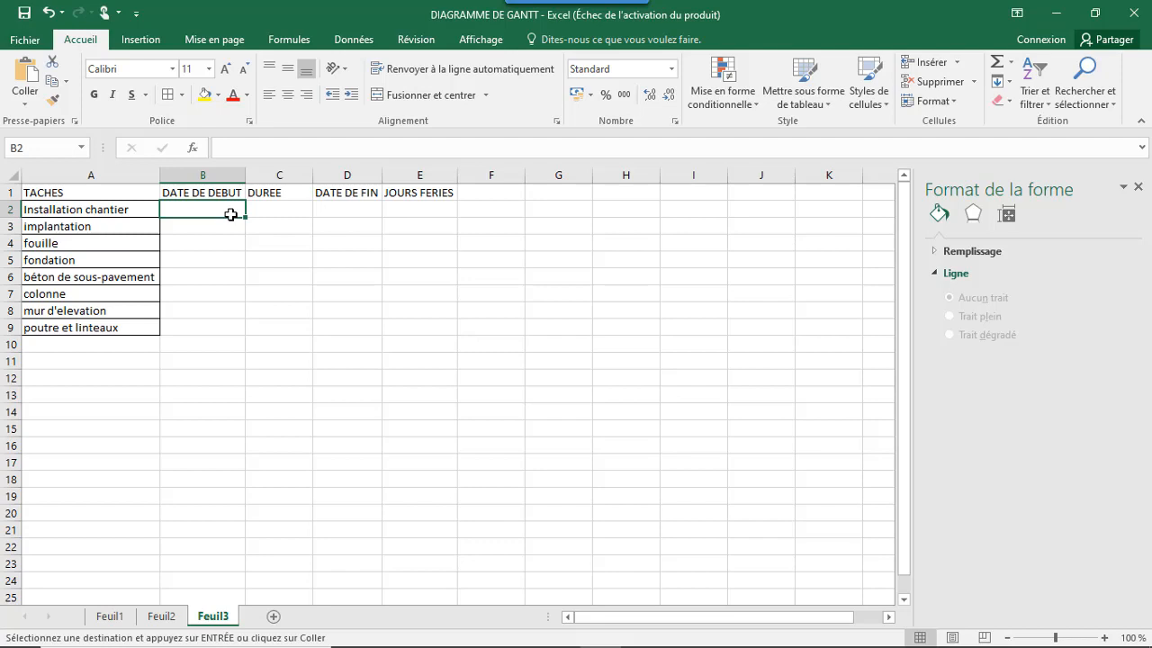
type("29")
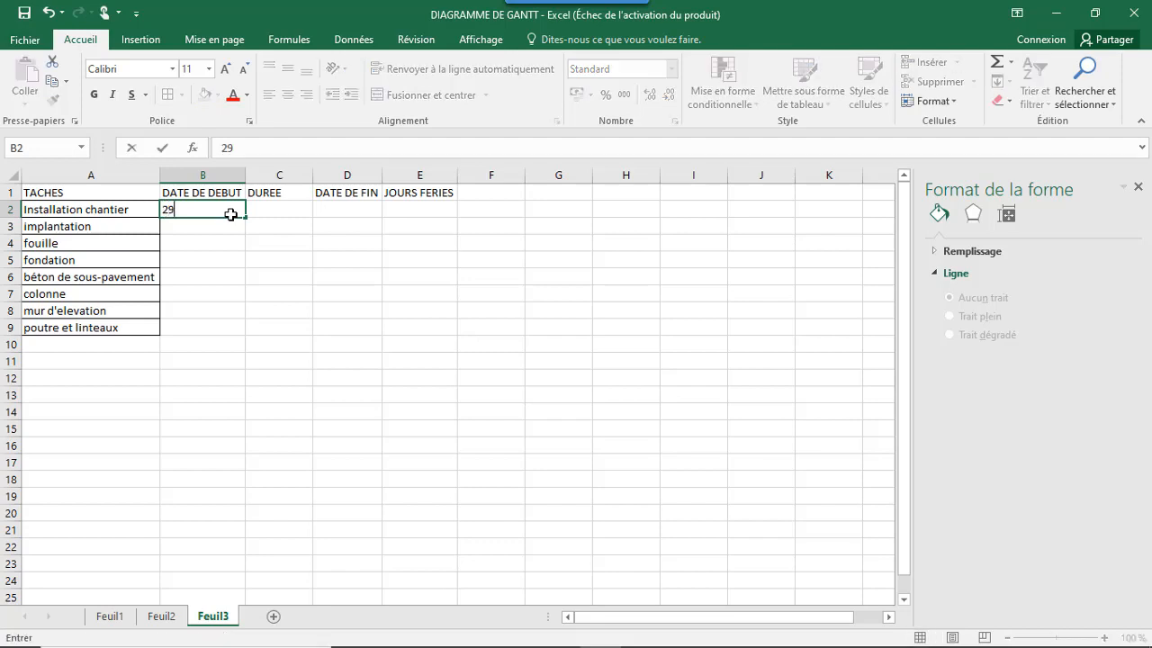
type("/03/2021")
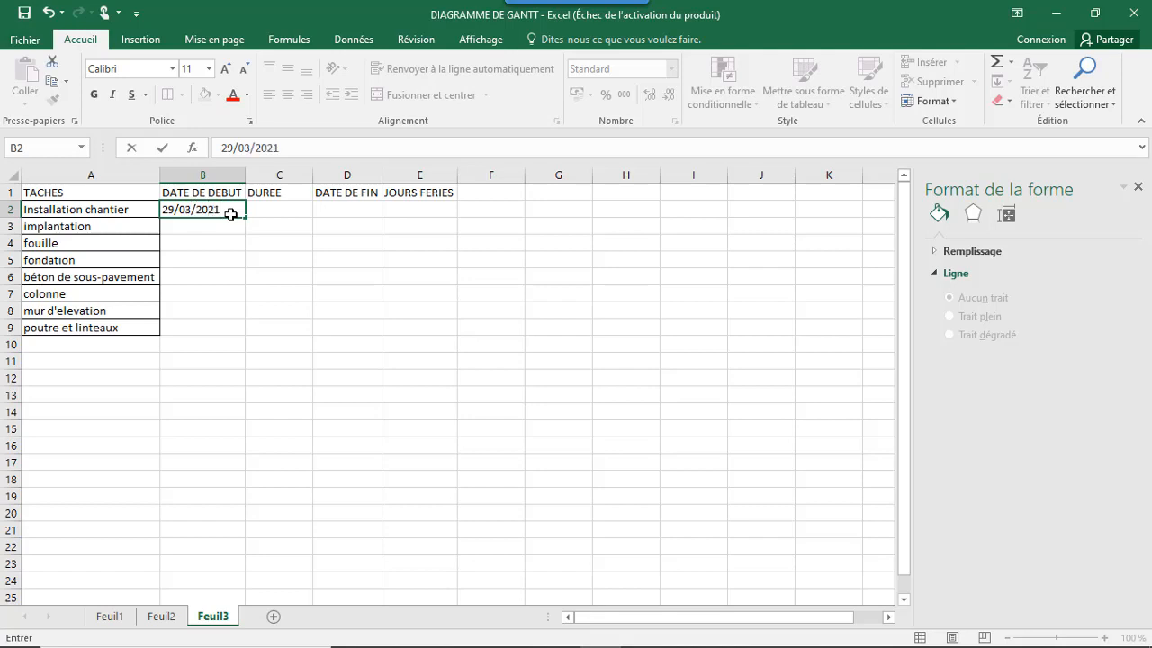
key("Tab")
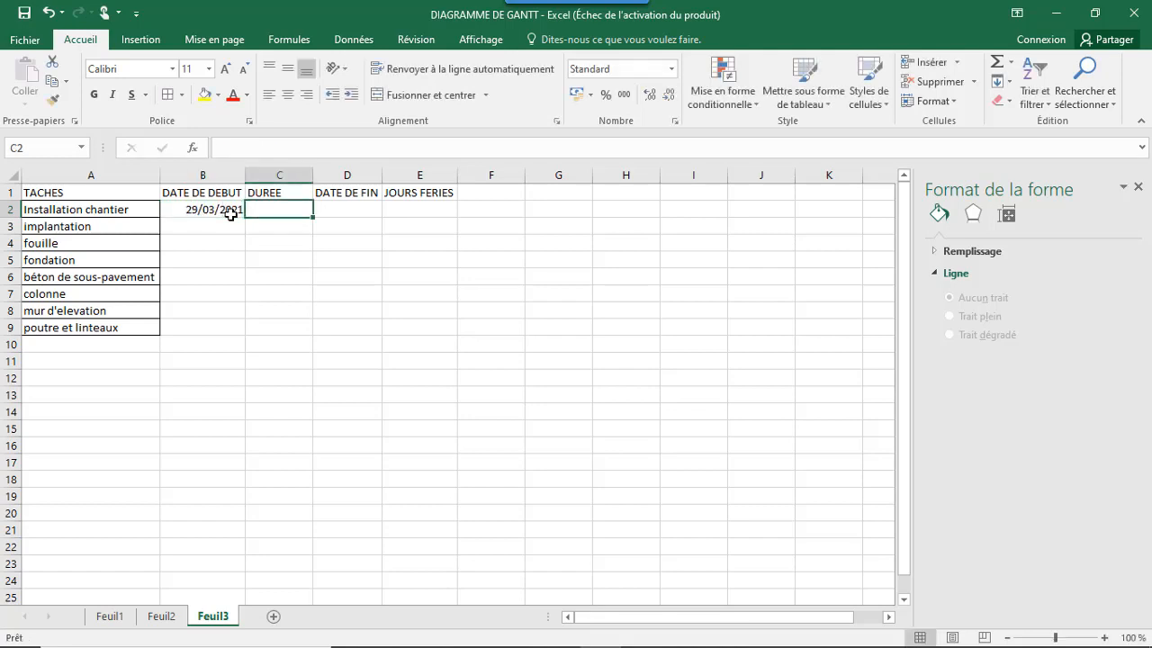
type("2")
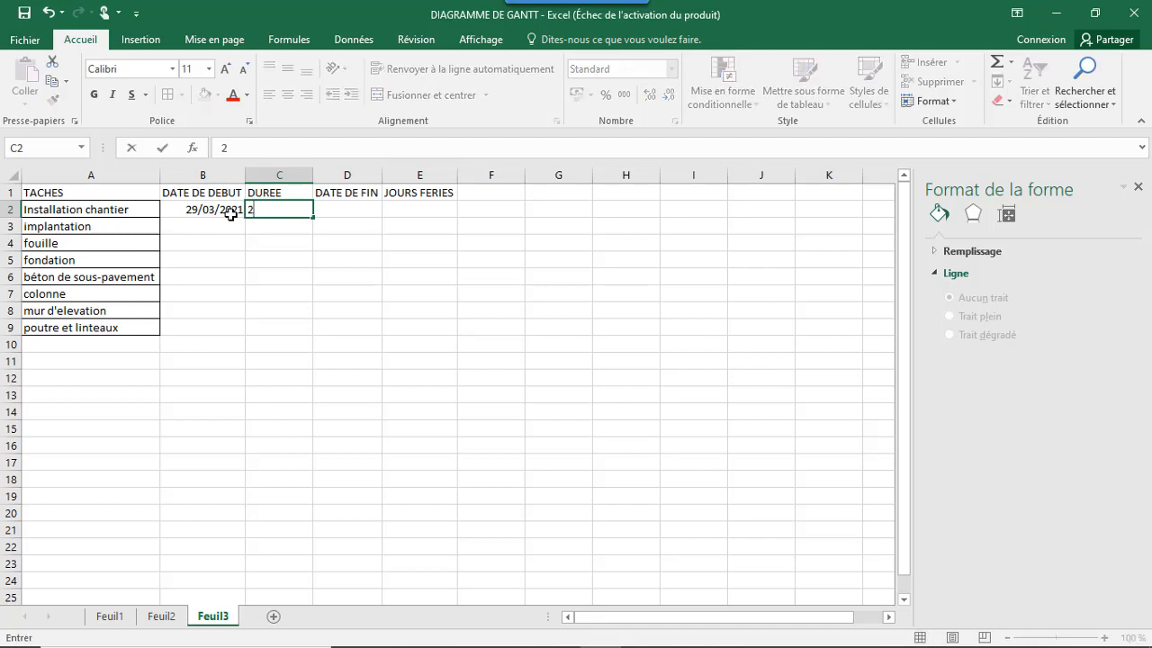
key("Tab")
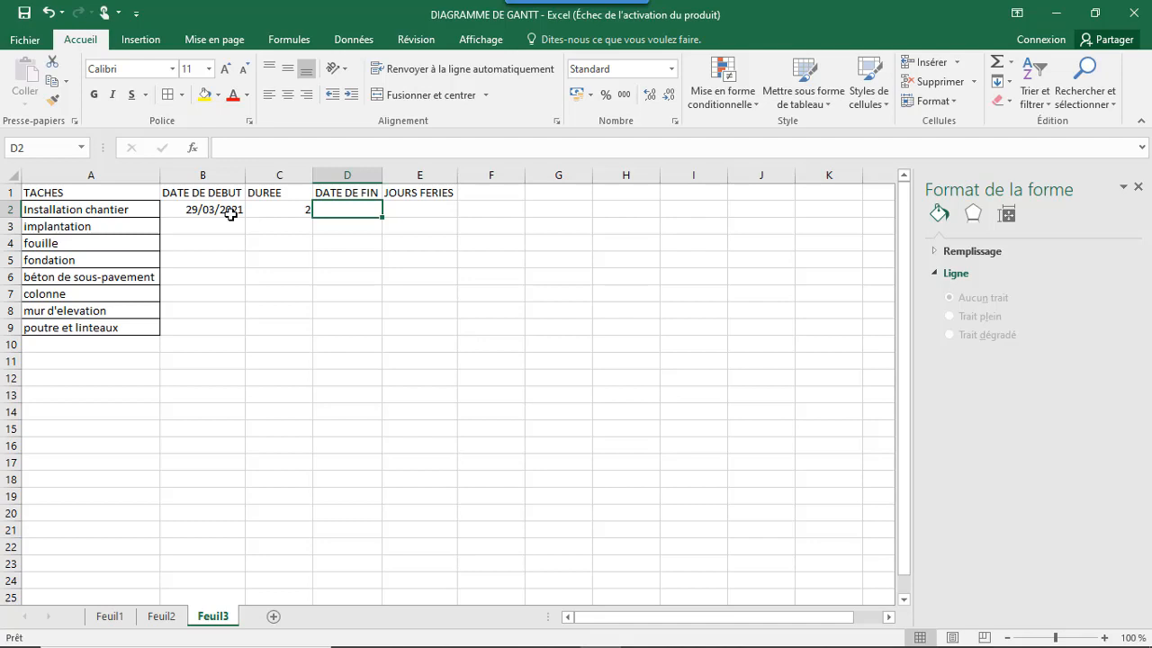
Enter a SERIE.JOUR.OUVRE formula in D2 using start date B2 and duration C2 to calculate the end date.
type("+")
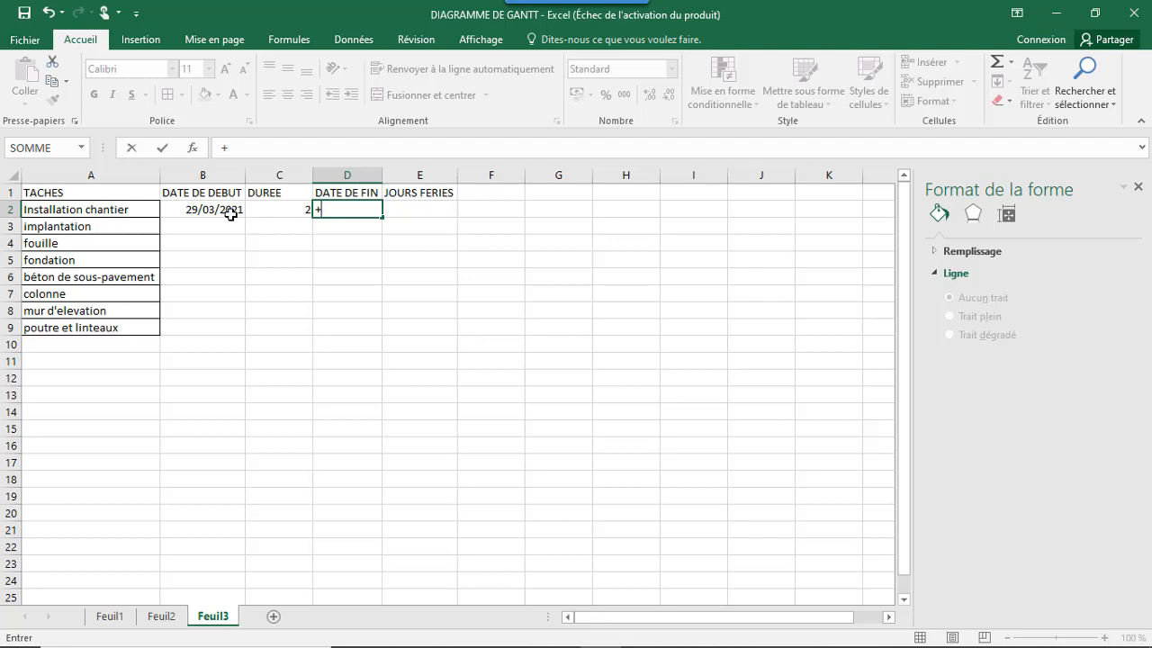
type("SER")
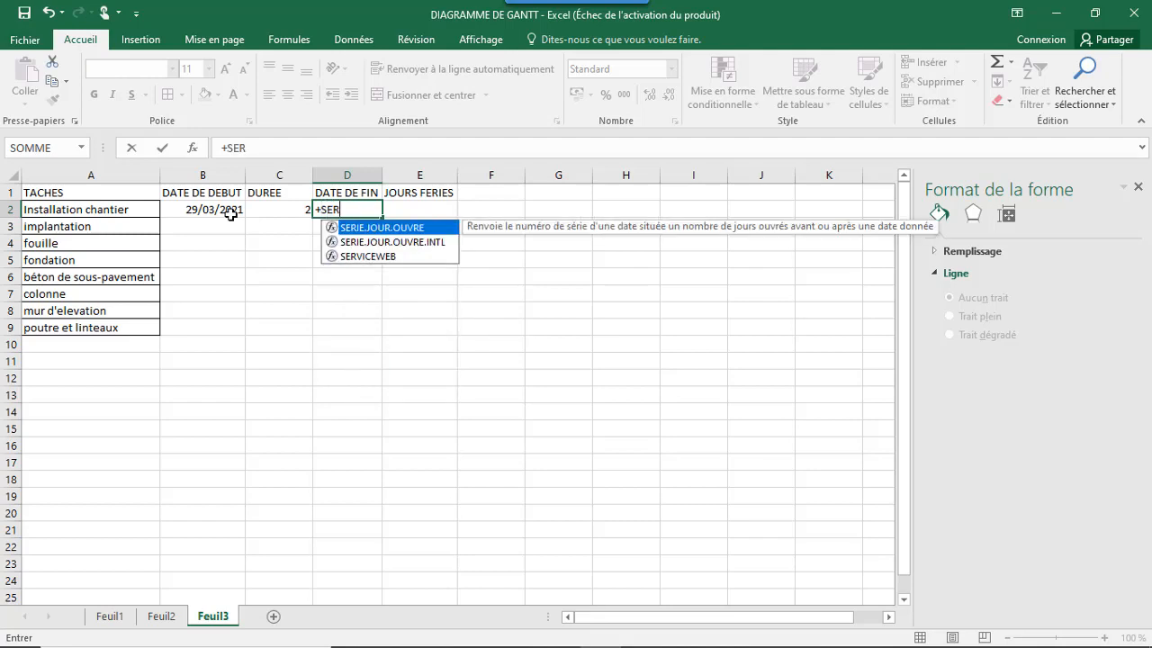
type("IE")
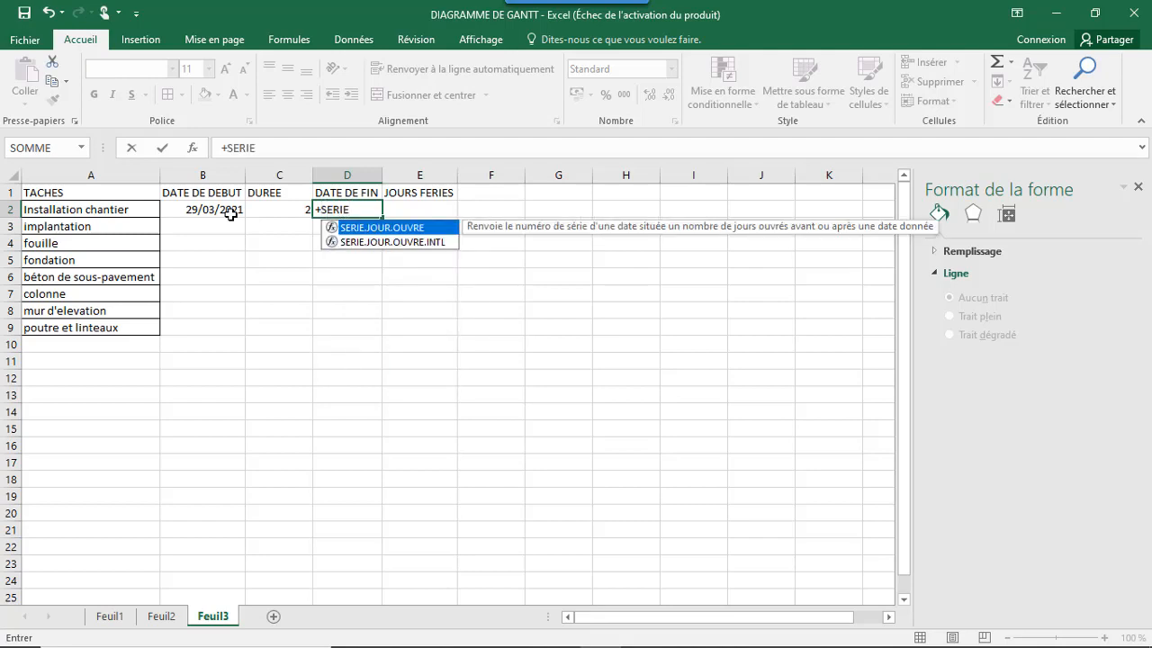
double_click(384, 230)
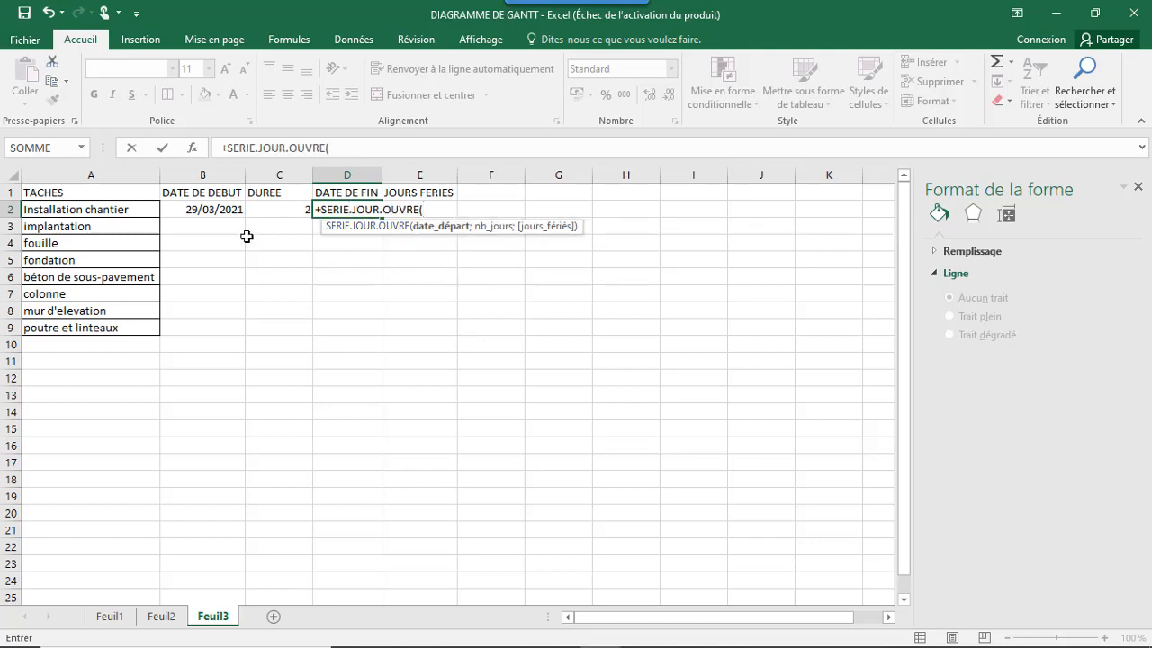
left_click(222, 211)
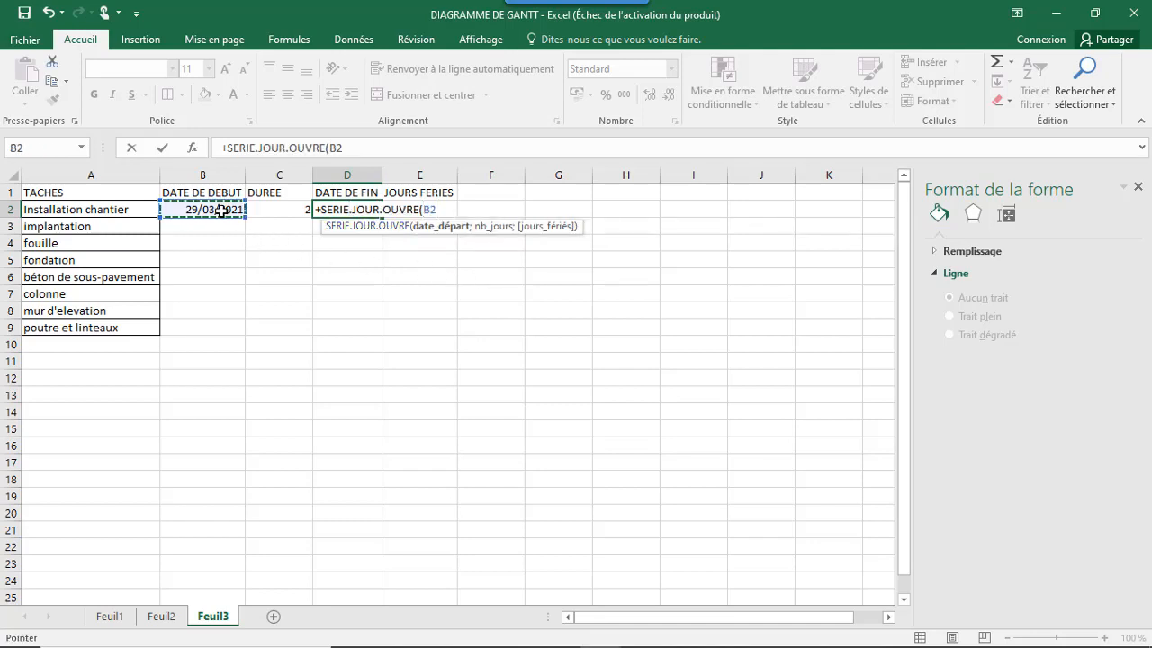
type(";")
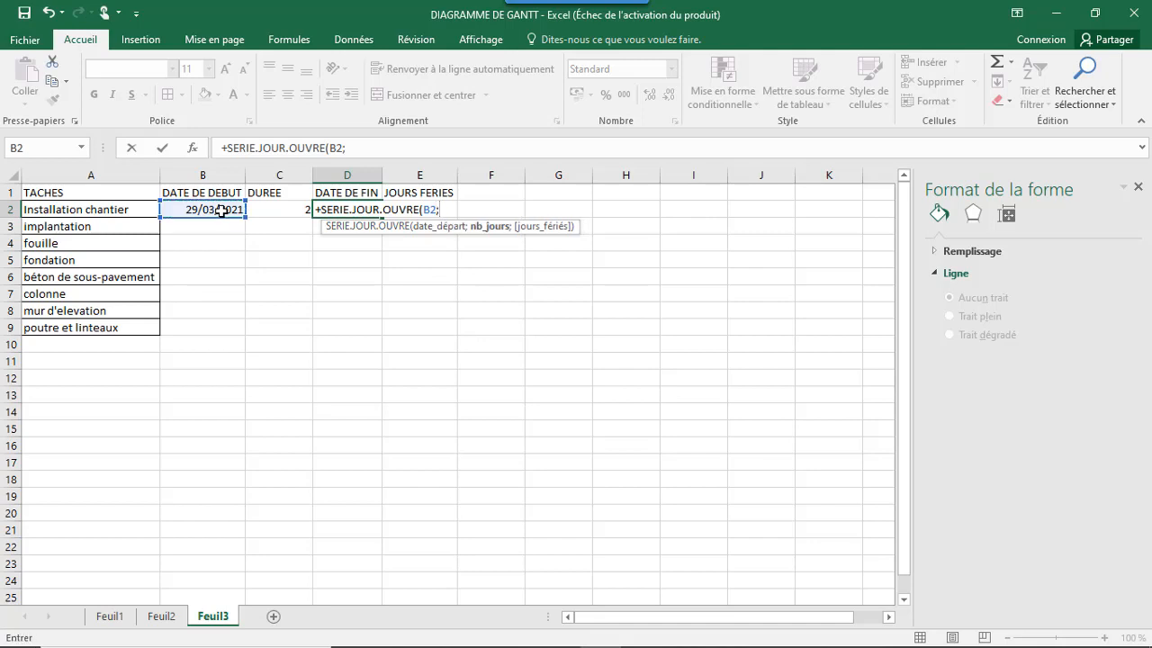
left_click(282, 208)
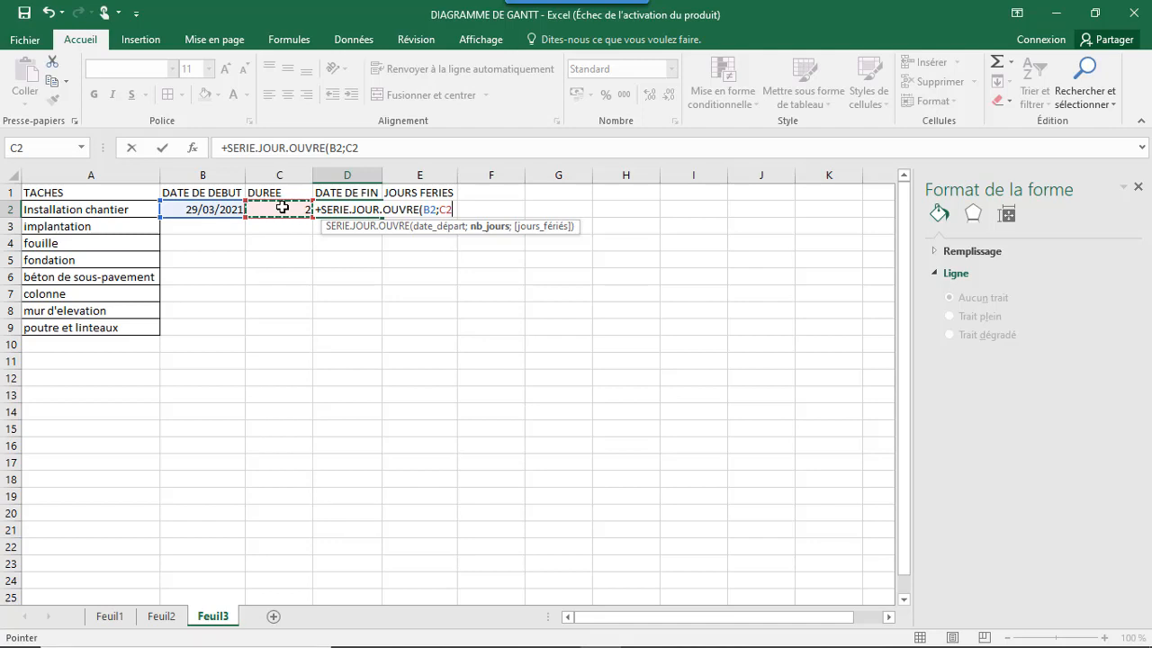
type("°")
key("Return")
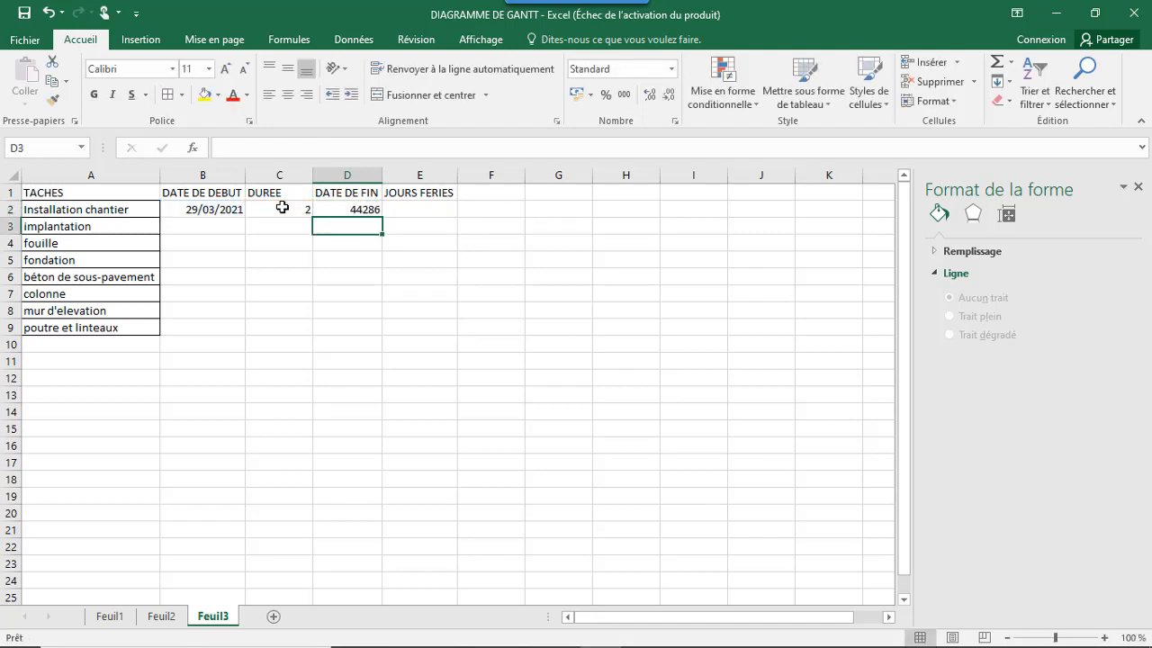
Add the absolute holiday range $E$2:$E$9 as the third argument of the SERIE.JOUR.OUVRE formula in D2.
left_click(329, 208)
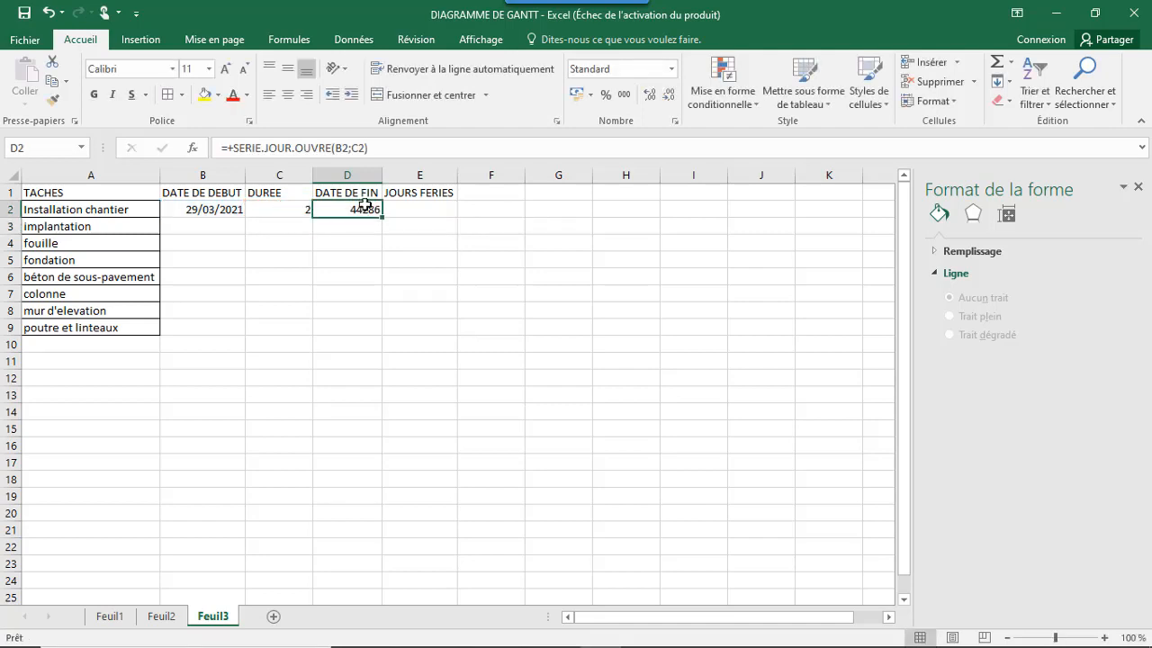
left_click(365, 147)
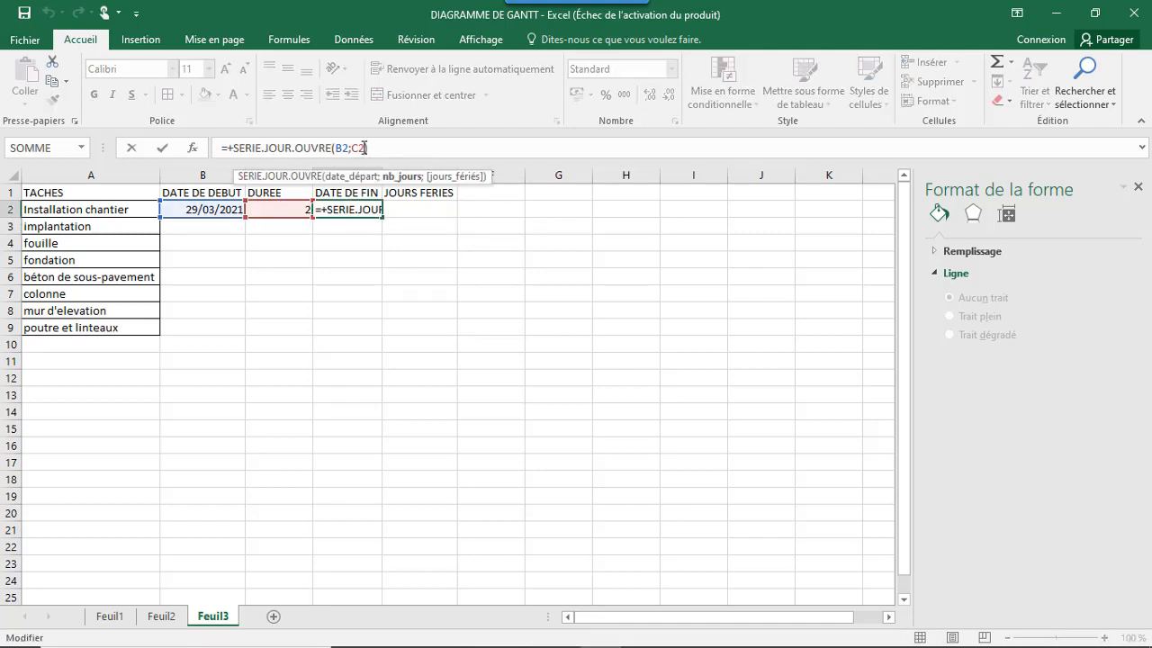
type(".)")
key("BackSpace")
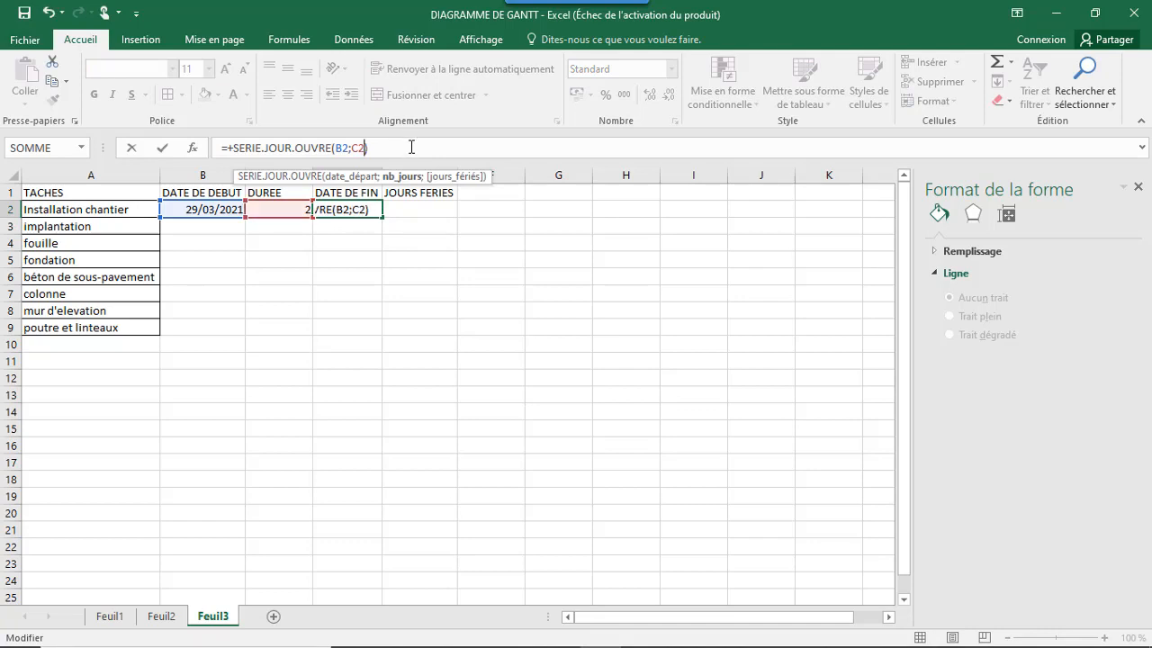
type(":")
key("BackSpace")
type(";")
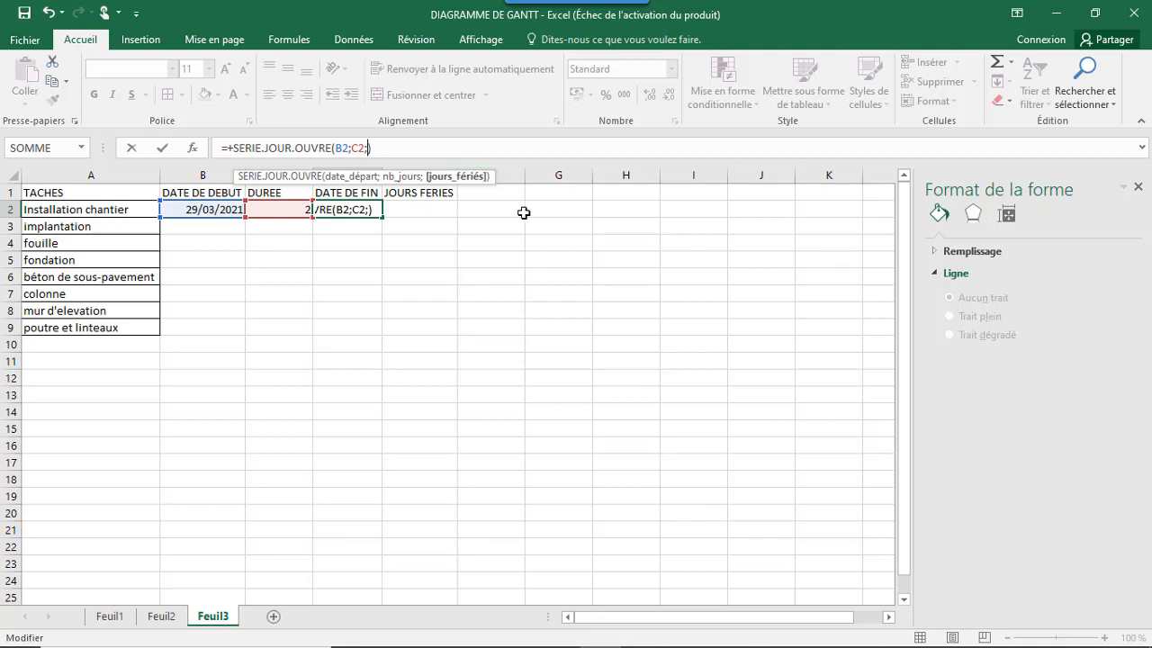
left_click(435, 202)
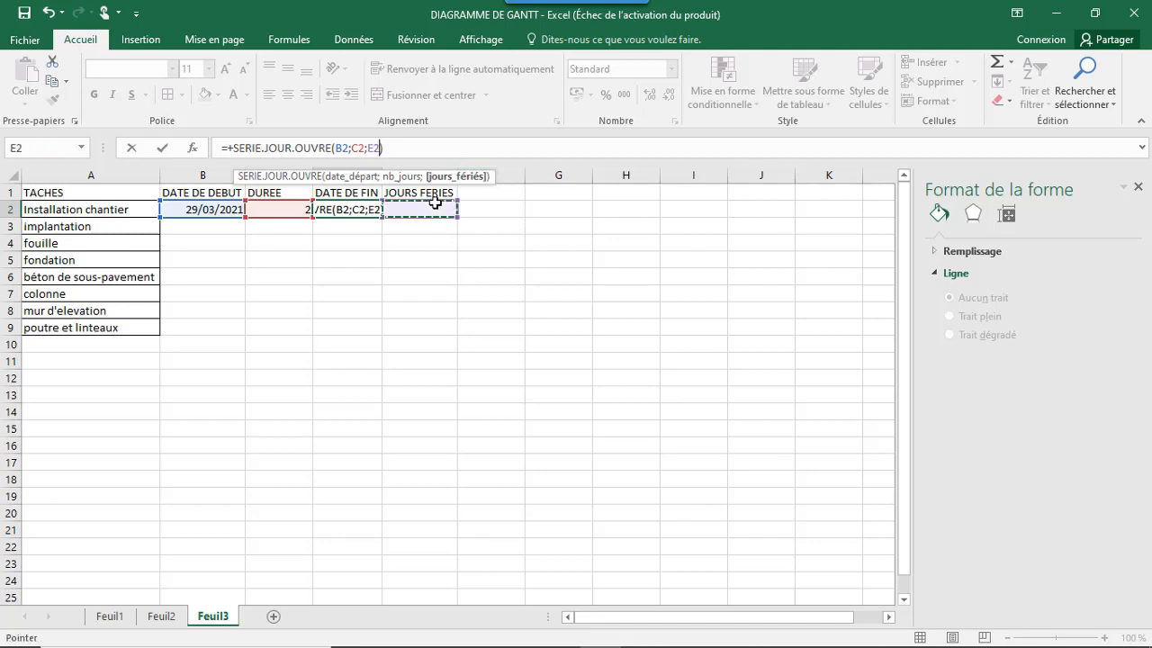
left_click_drag(435, 203, 431, 329)
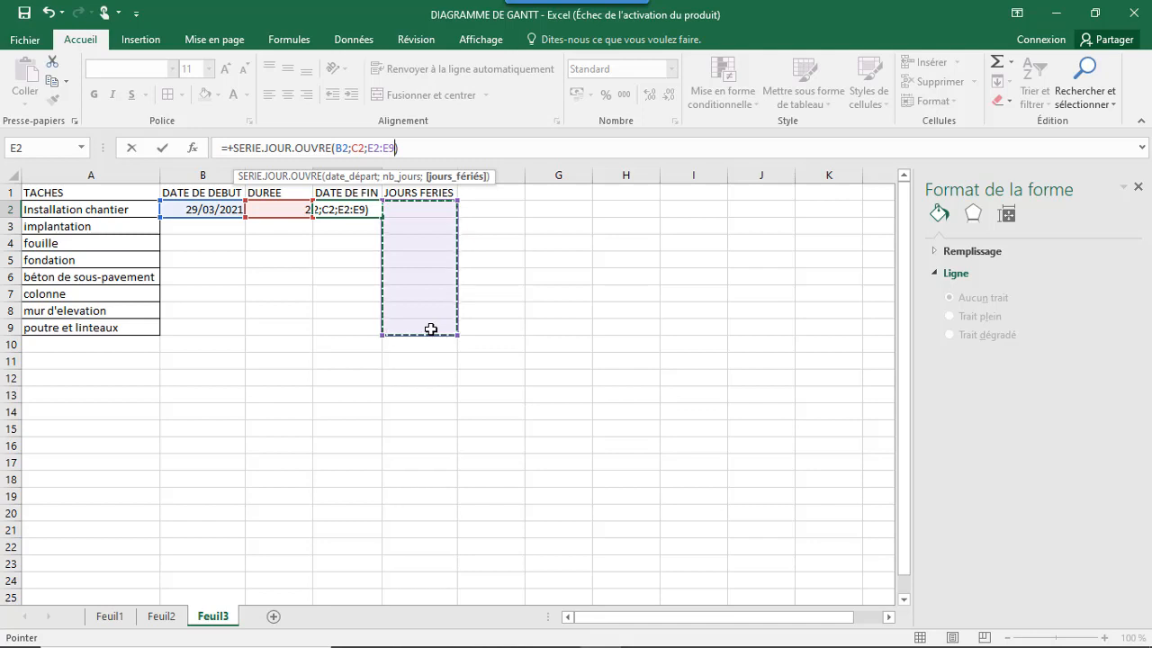
key("Return")
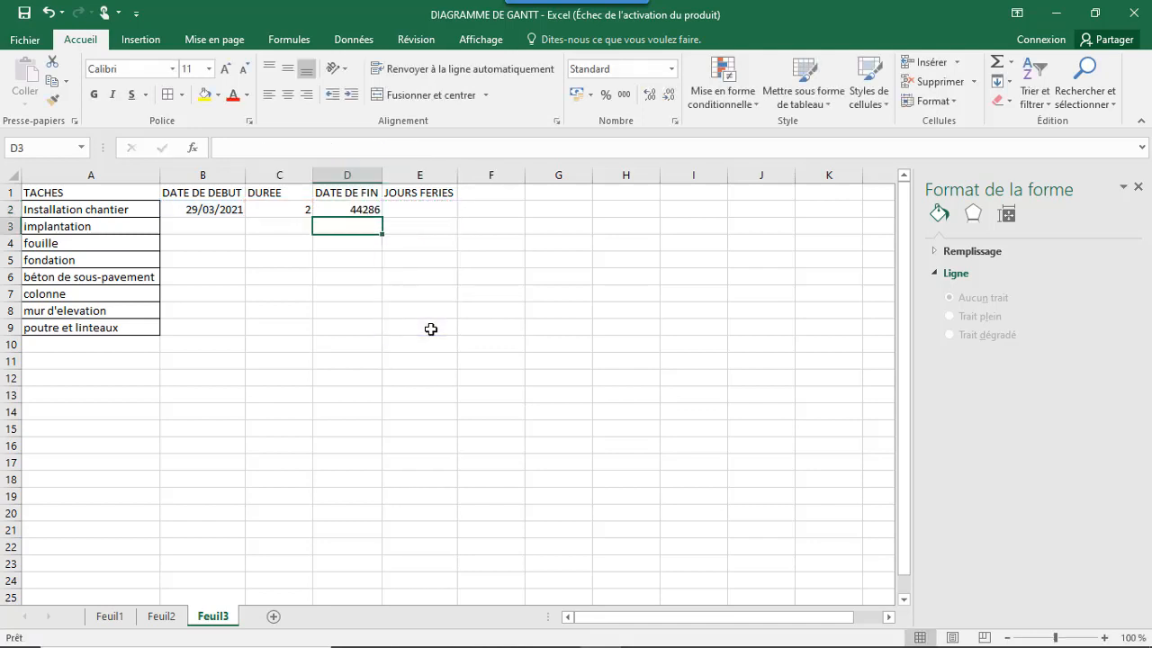
Format the DATE DE FIN cells D2:D9 as Date longue.
left_click_drag(348, 210, 347, 326)
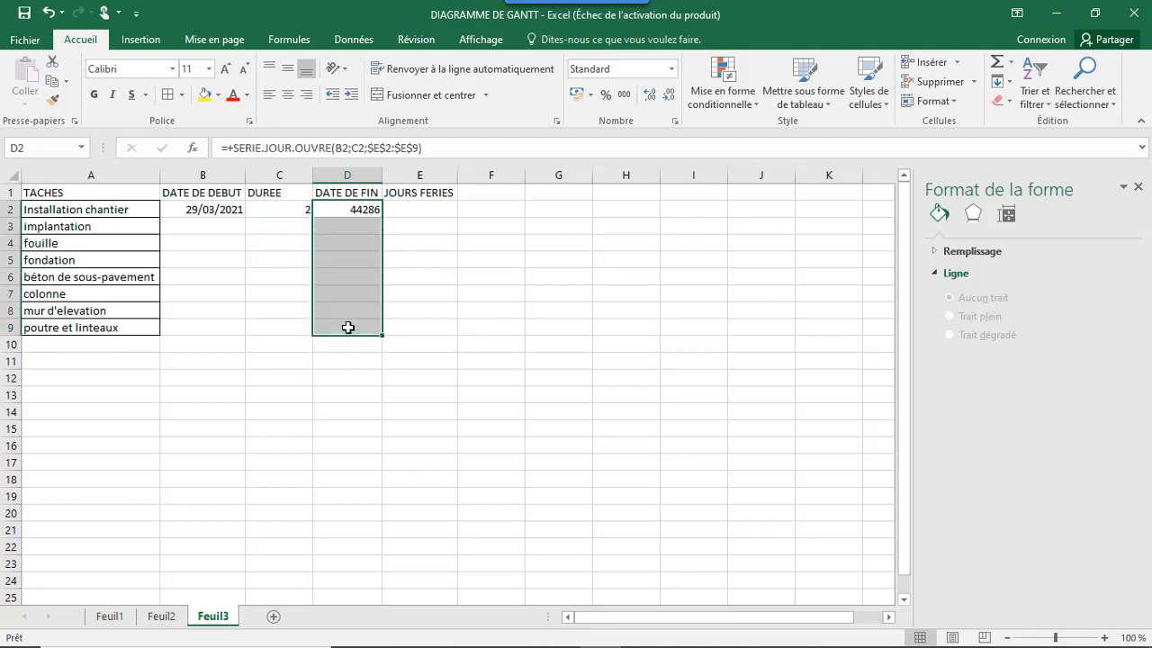
left_click(672, 70)
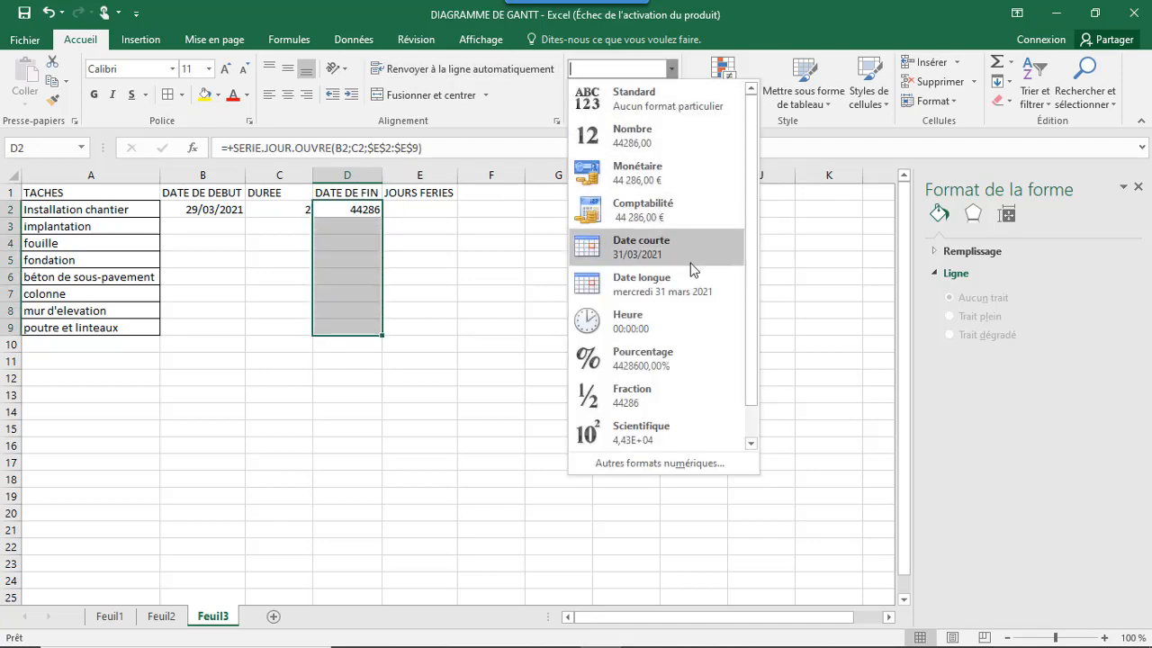
key("super")
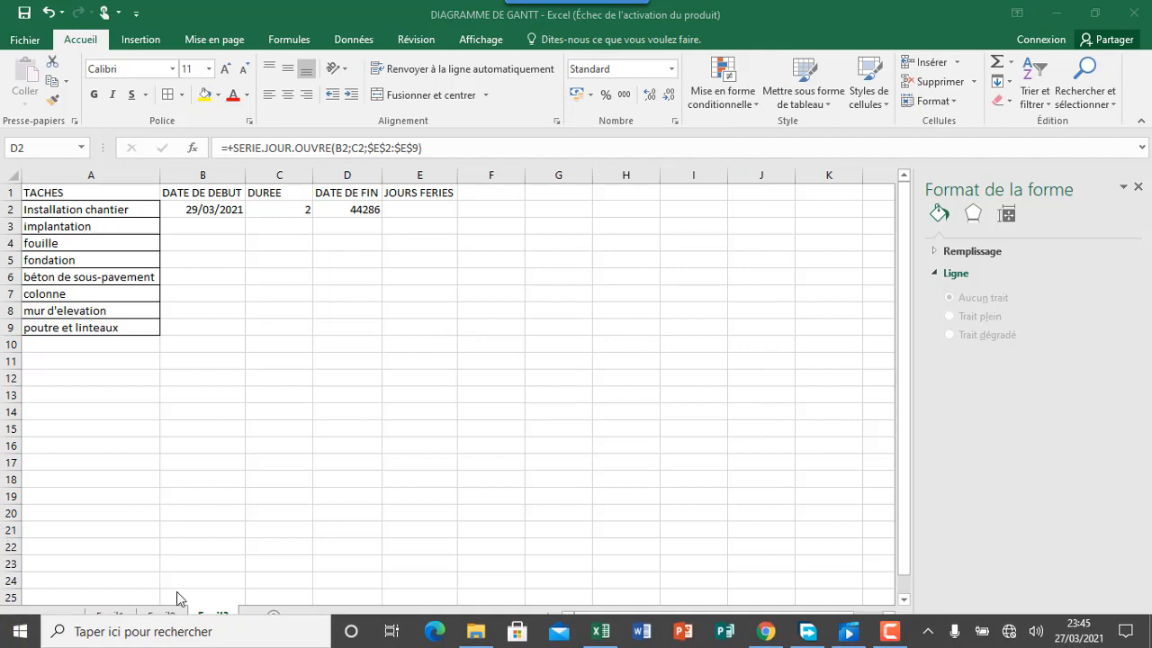
left_click(383, 347)
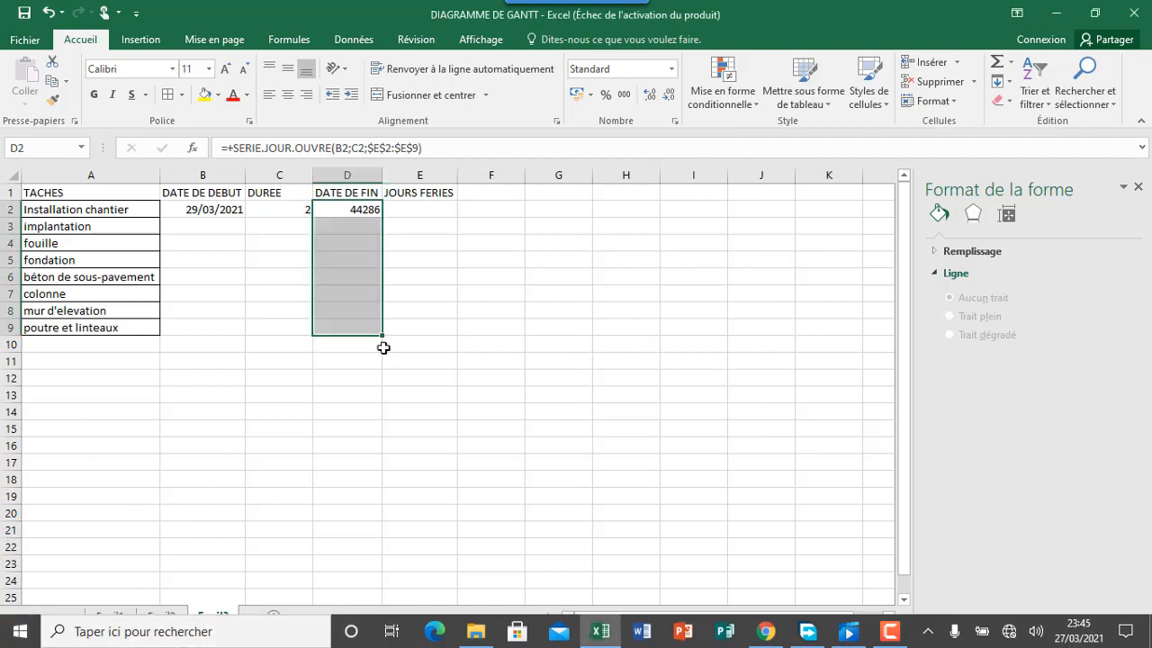
left_click(678, 71)
left_click(643, 285)
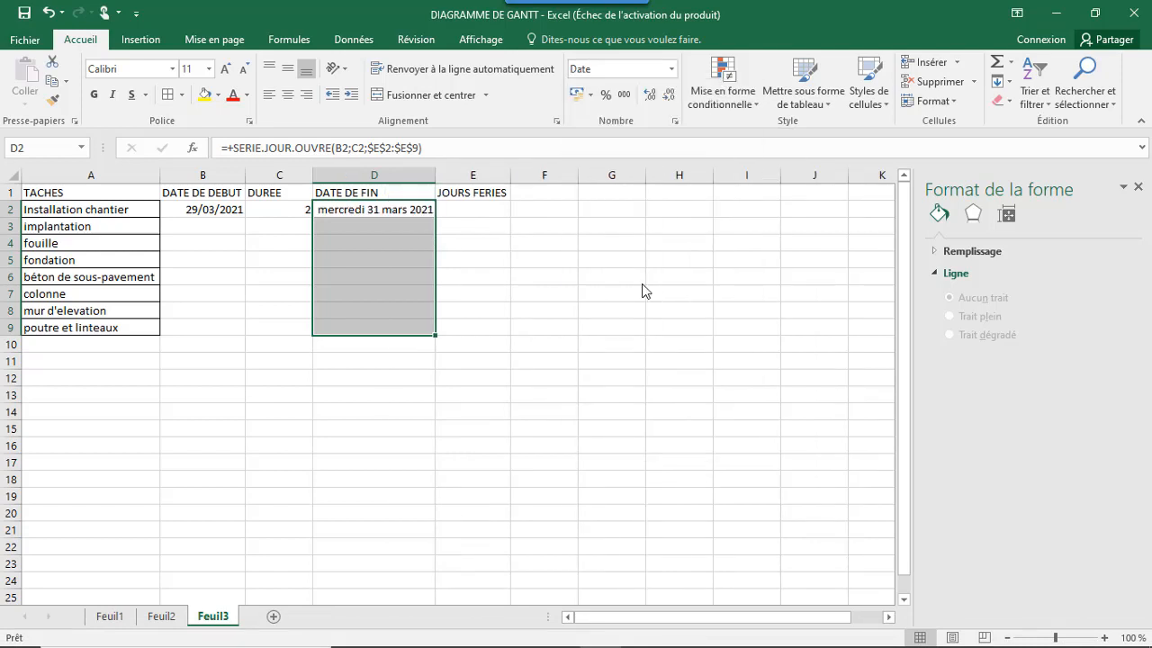
left_click(599, 278)
Apply the Date longue format to the DATE DE DEBUT cells B2:B9.
left_click_drag(225, 208, 219, 330)
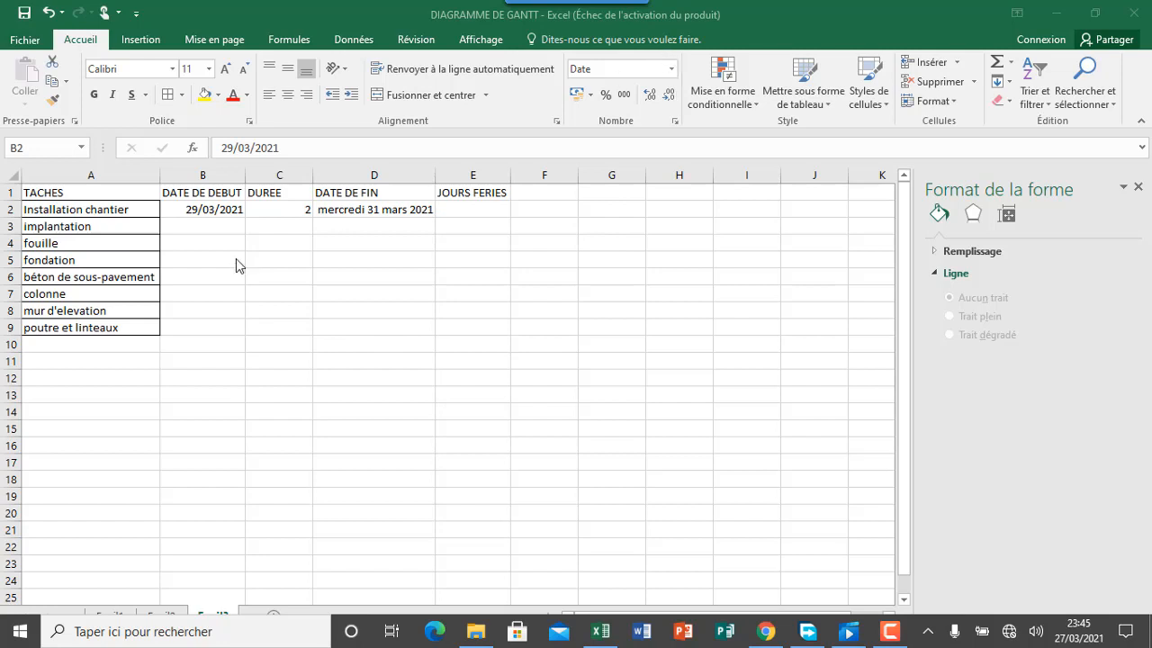
left_click(224, 214)
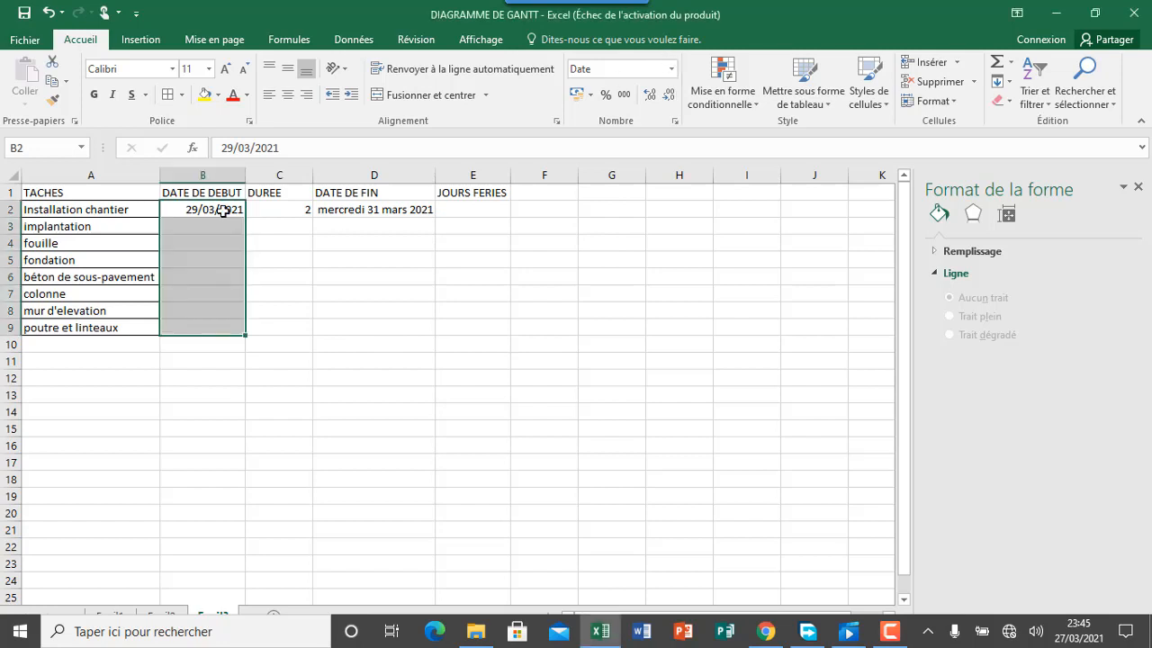
left_click(671, 69)
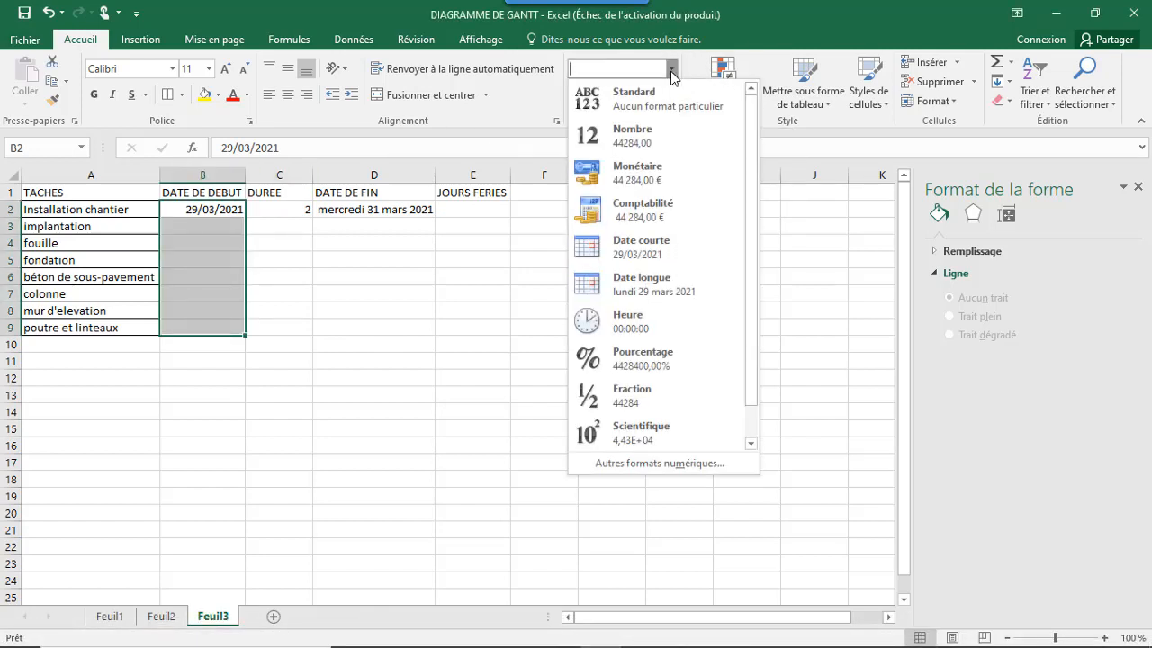
left_click(631, 287)
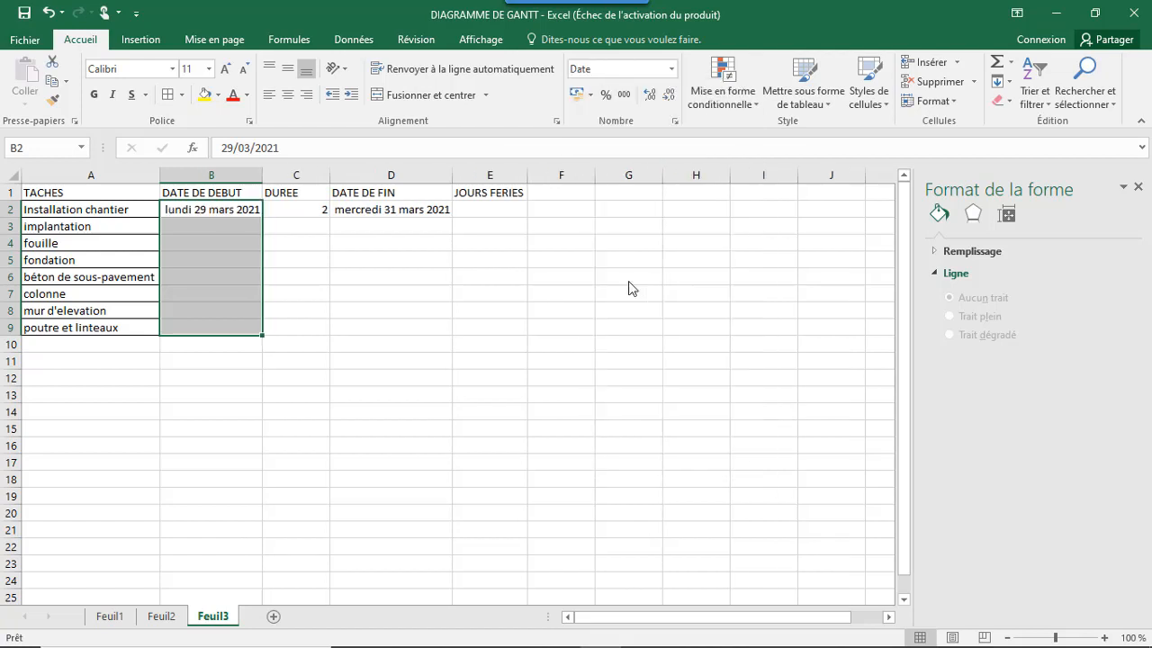
left_click(557, 292)
Enter the holidays 01/05/2021, 17/05/2021 and 30/06/2021 in E2:E4 under JOURS FERIES.
left_click(508, 213)
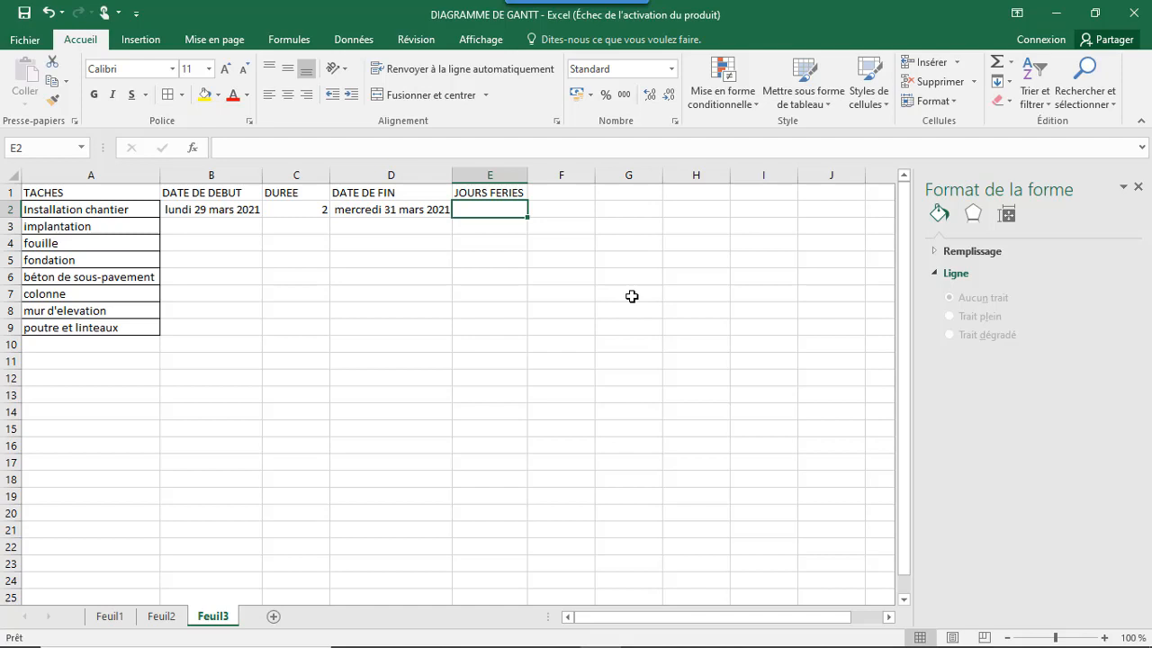
type("1/")
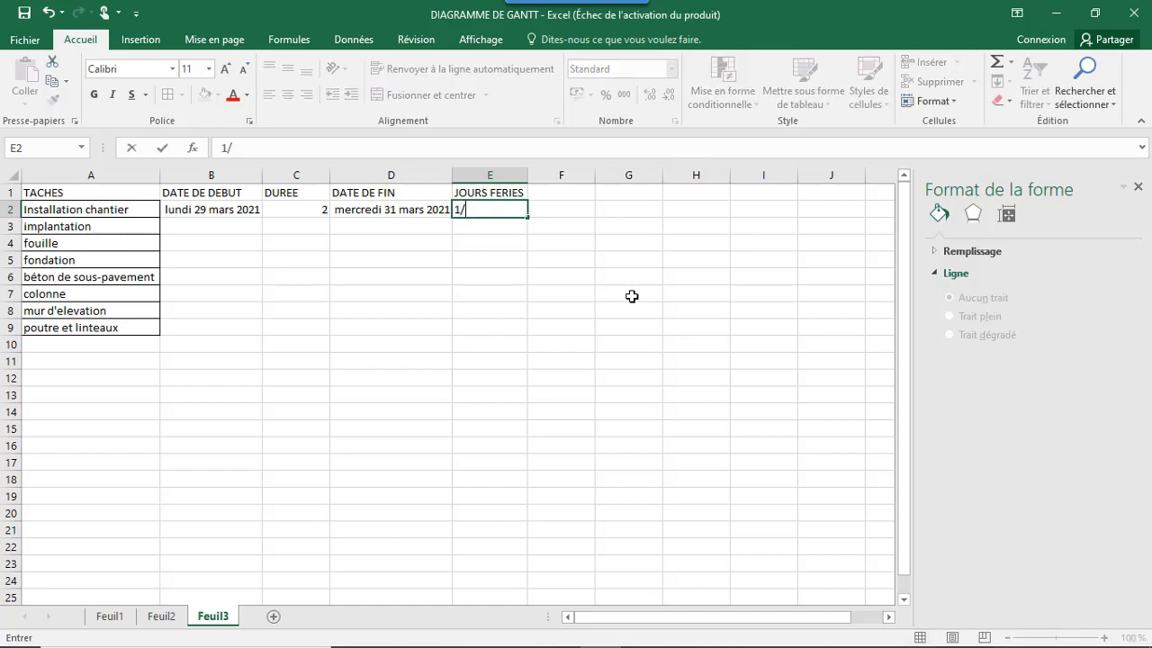
type("05/2021")
key("Return")
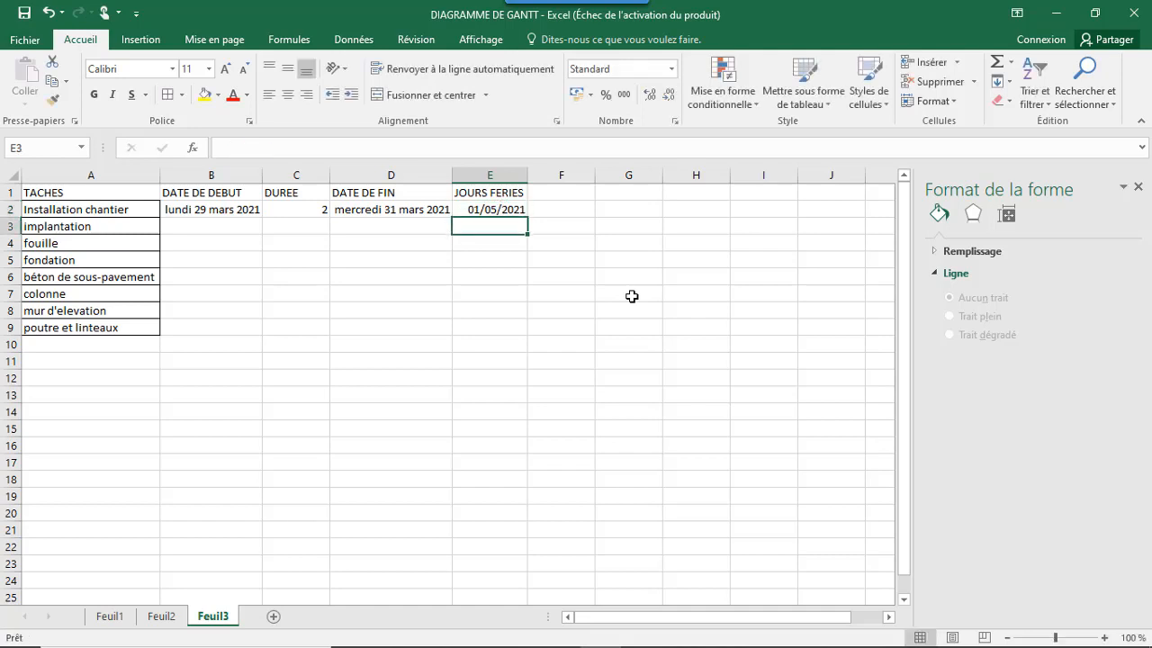
type("17")
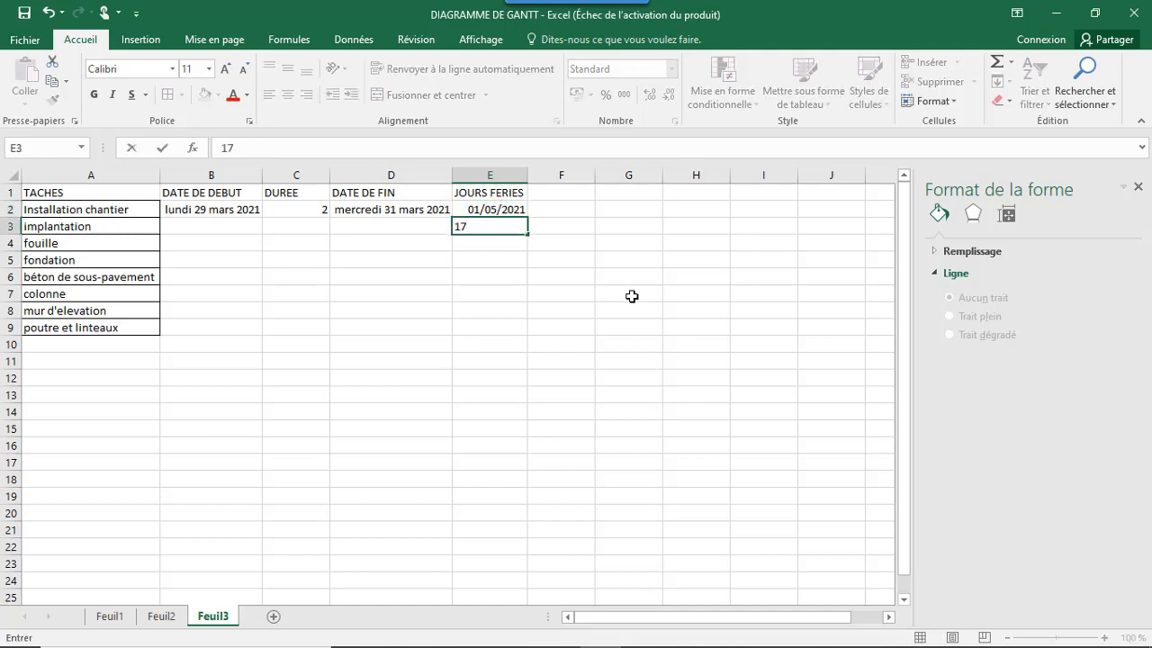
type("/05/2021")
key("Return")
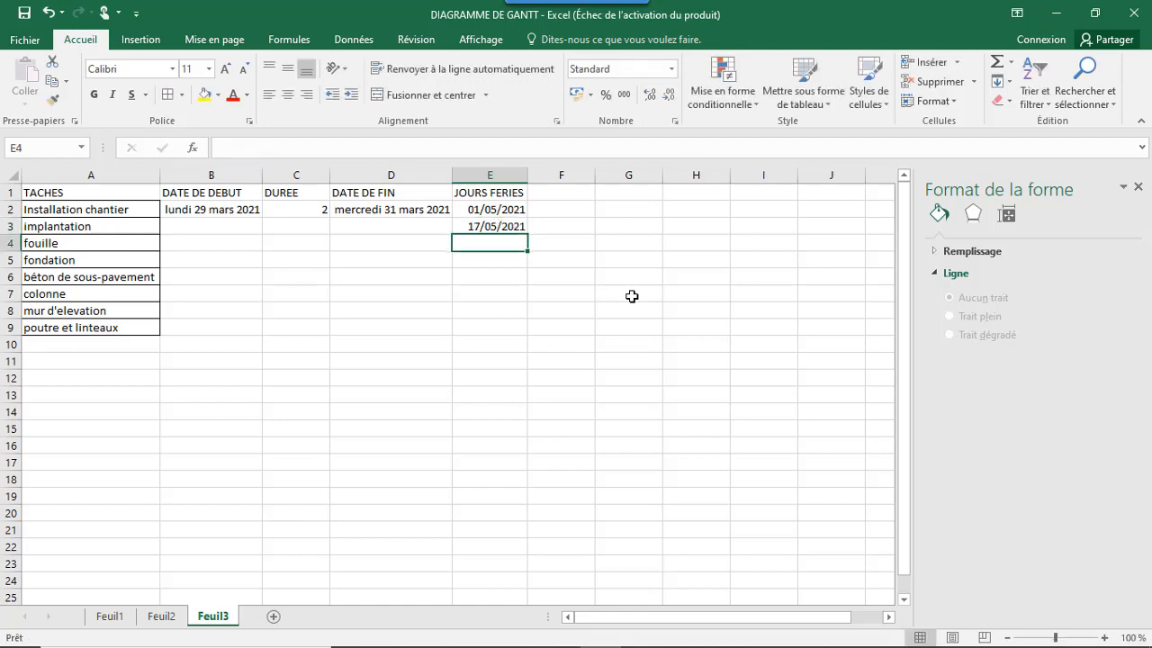
type("30/")
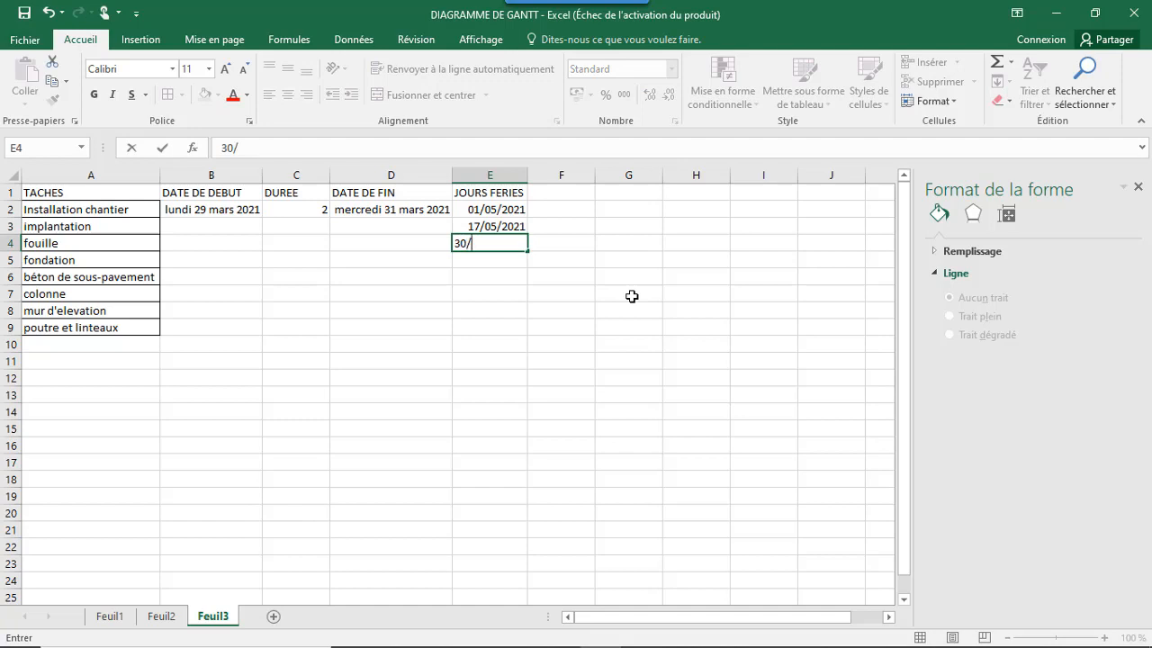
type("06/2021")
key("Return")
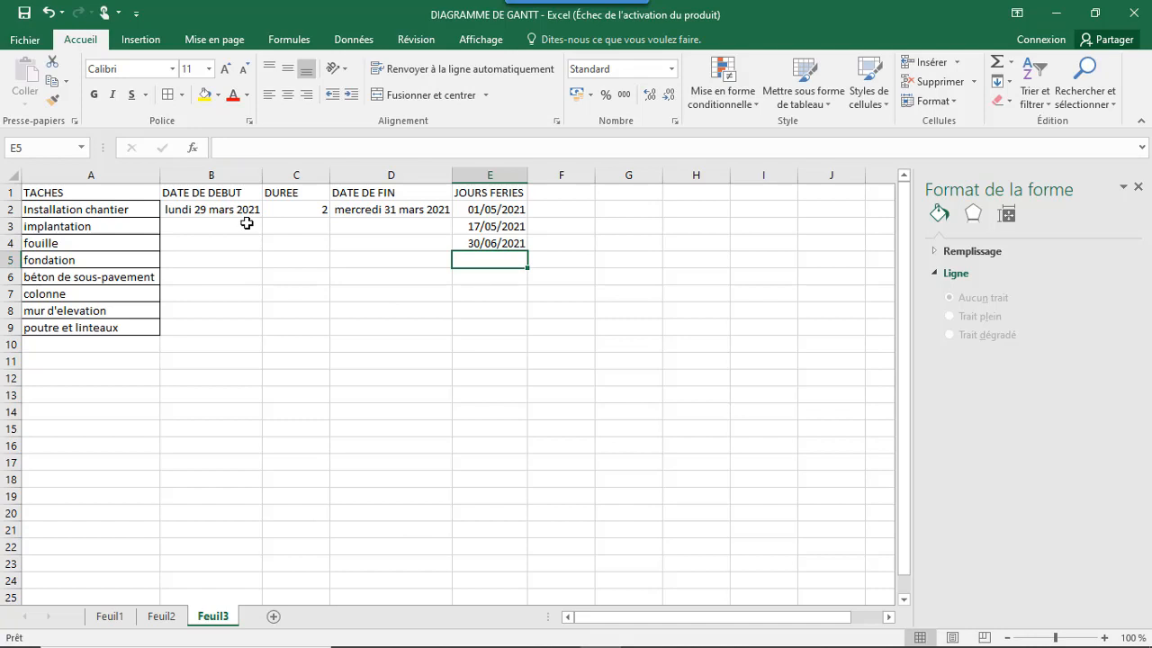
Set the Installation chantier duration in C2 to 3 and select its end date in D2.
left_click(227, 212)
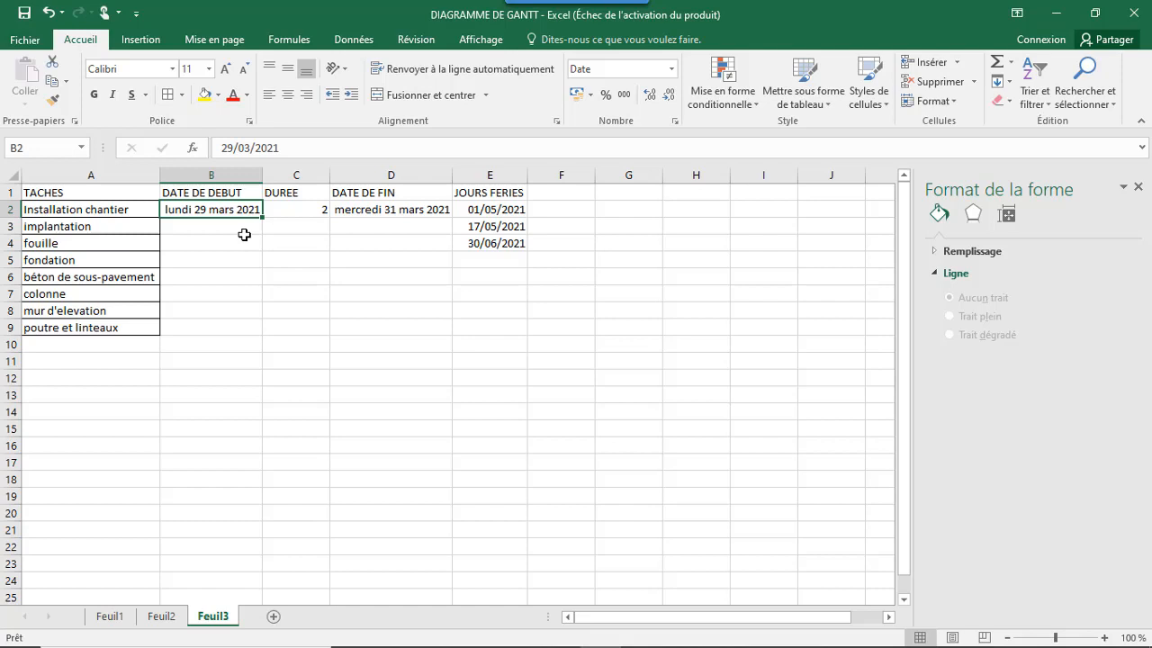
left_click(311, 217)
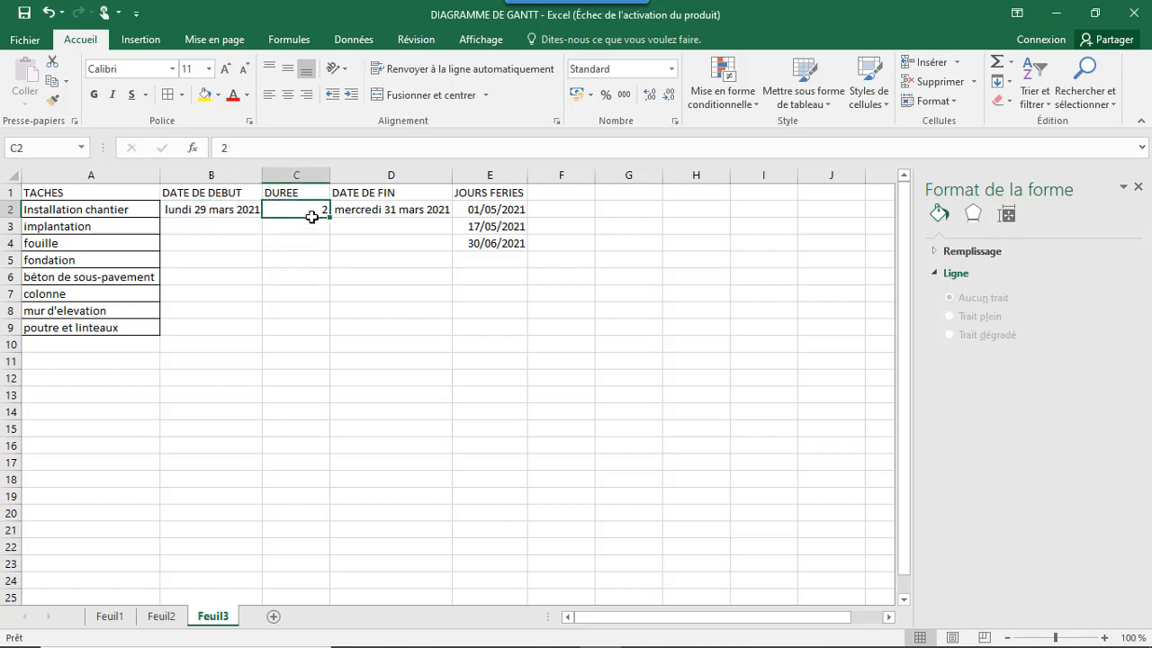
type("3")
key("Return")
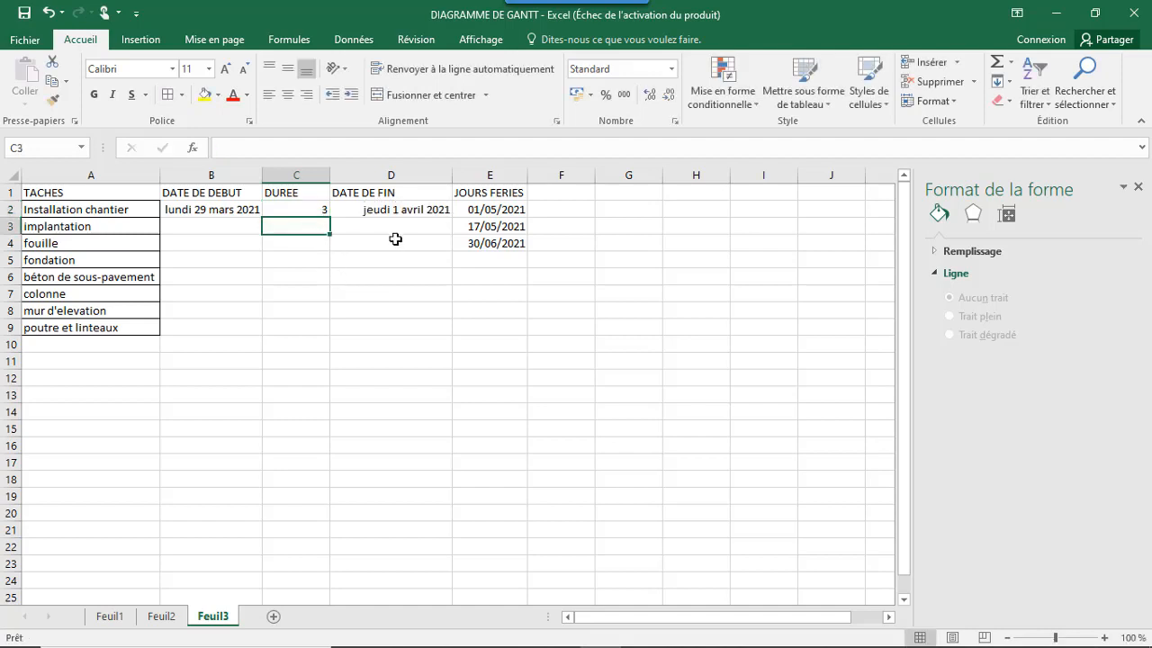
left_click(391, 211)
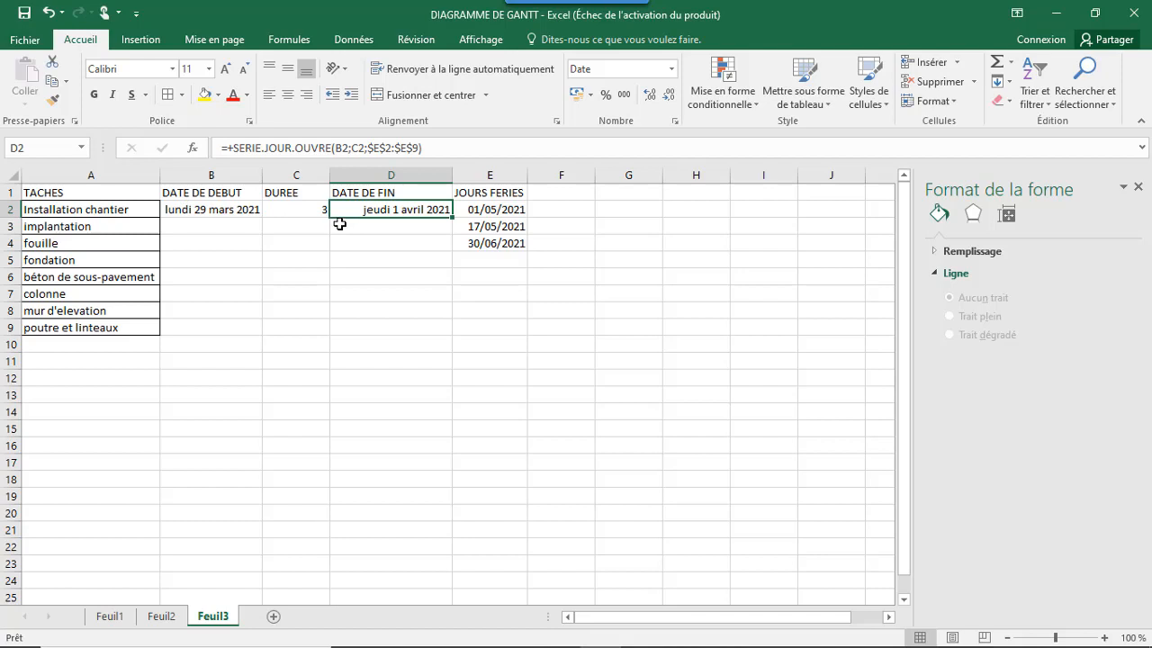
Edit the Installation chantier end-date formula in D2 to use C2-1 as the number of days.
left_click(365, 154)
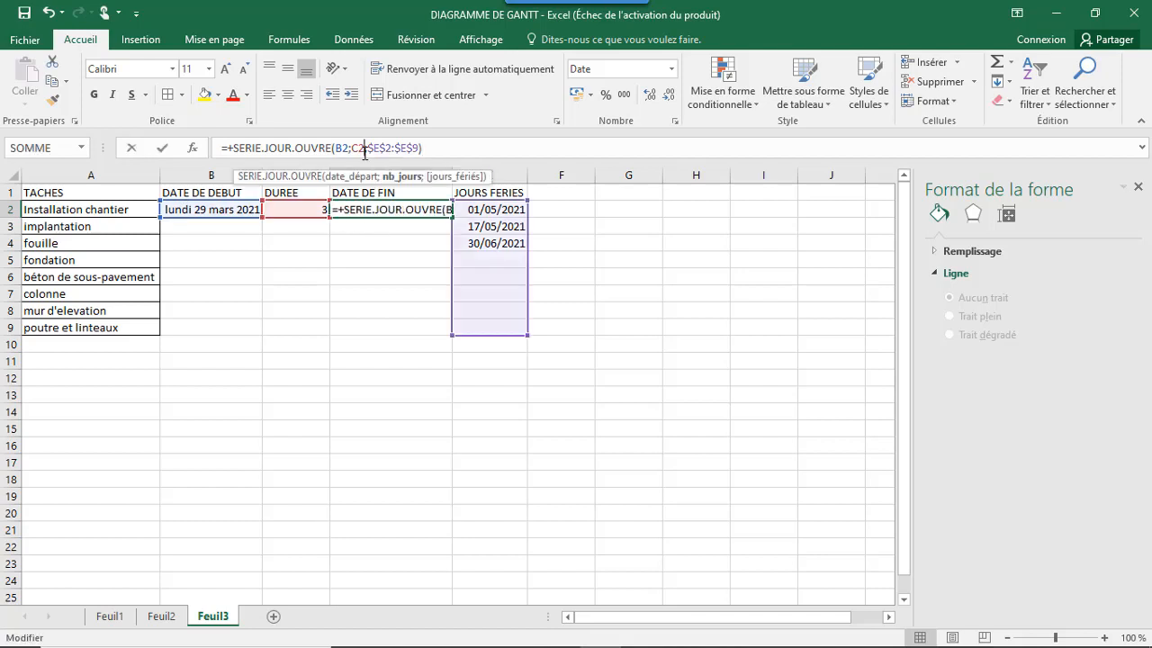
type("6")
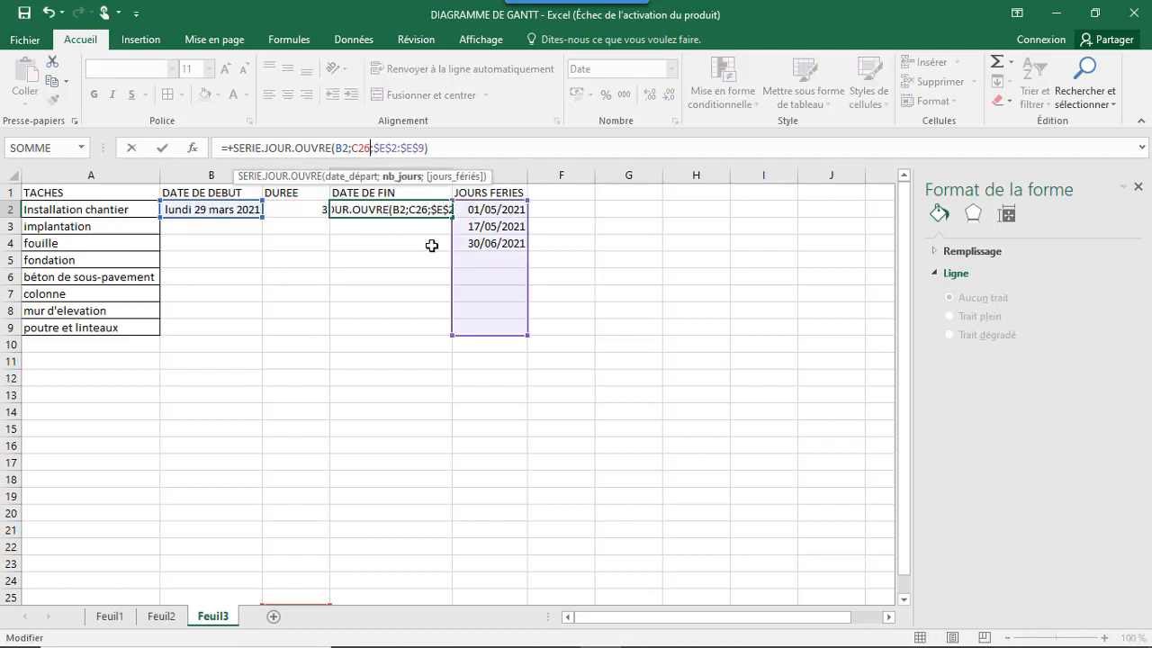
key("BackSpace")
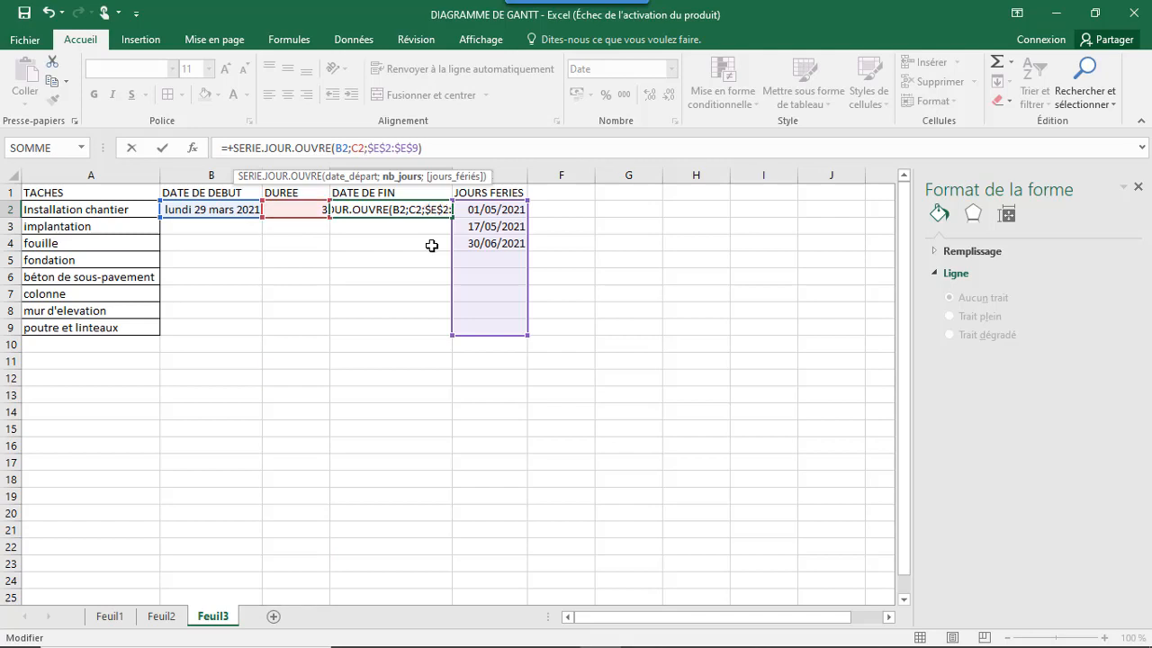
type("-1")
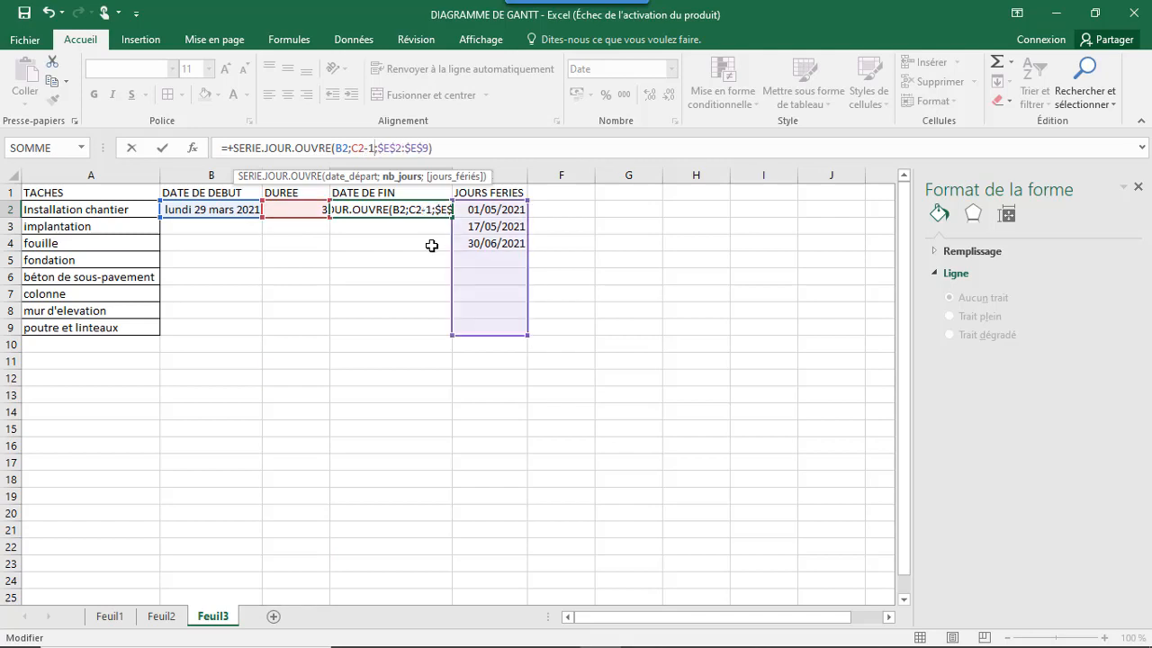
key("Return")
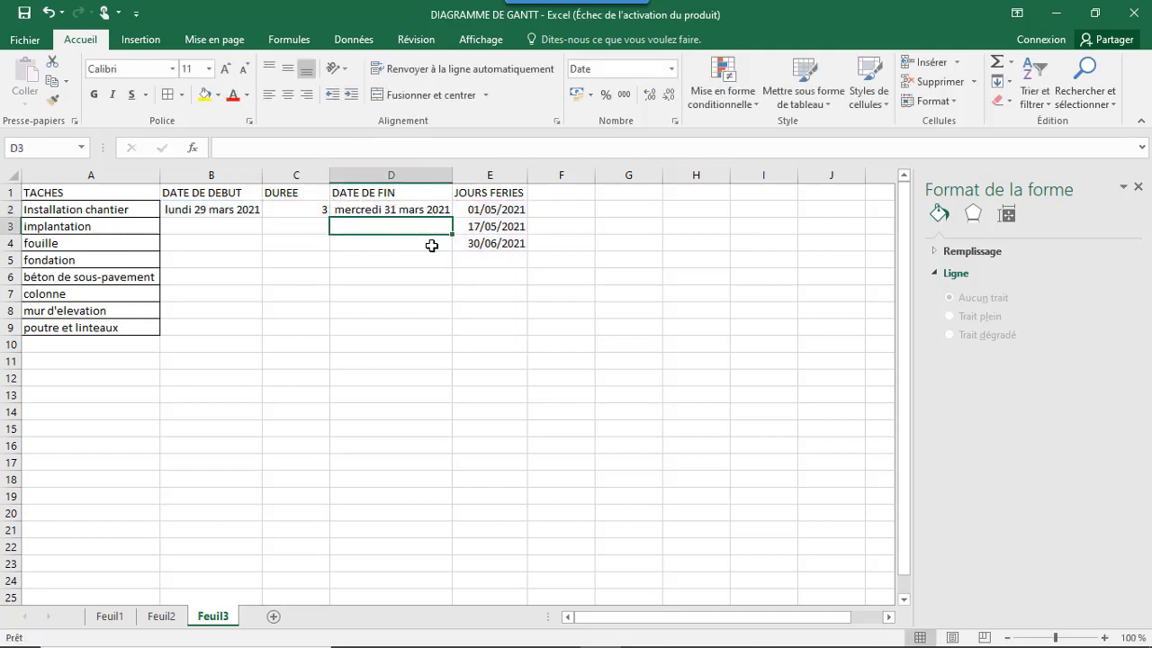
Enter the durations 2, 5, 5, 2, 10, 5 and 10 in C3:C9 for the tasks from implantation to poutre et linteaux.
left_click(308, 229)
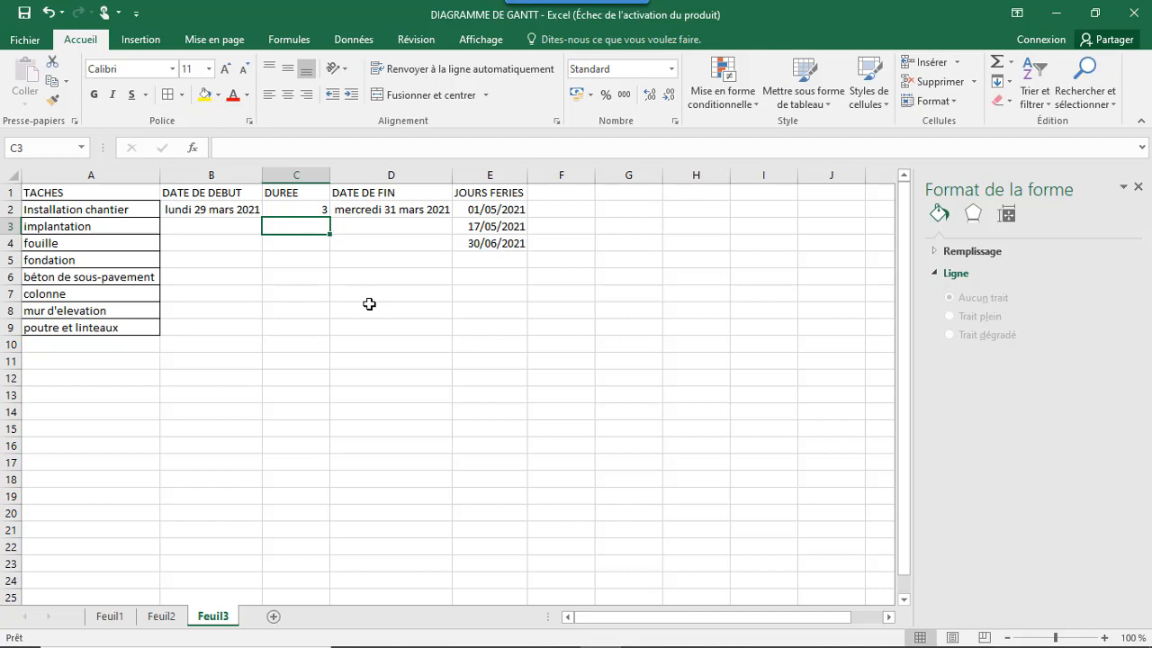
type("2")
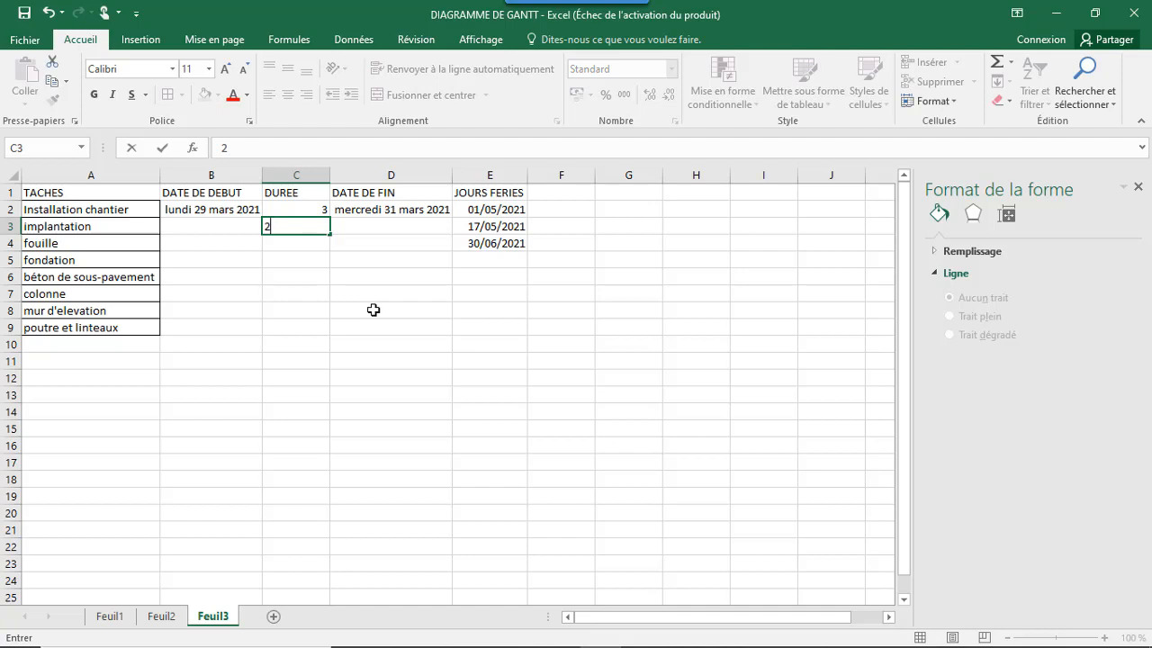
key("Return")
type("5")
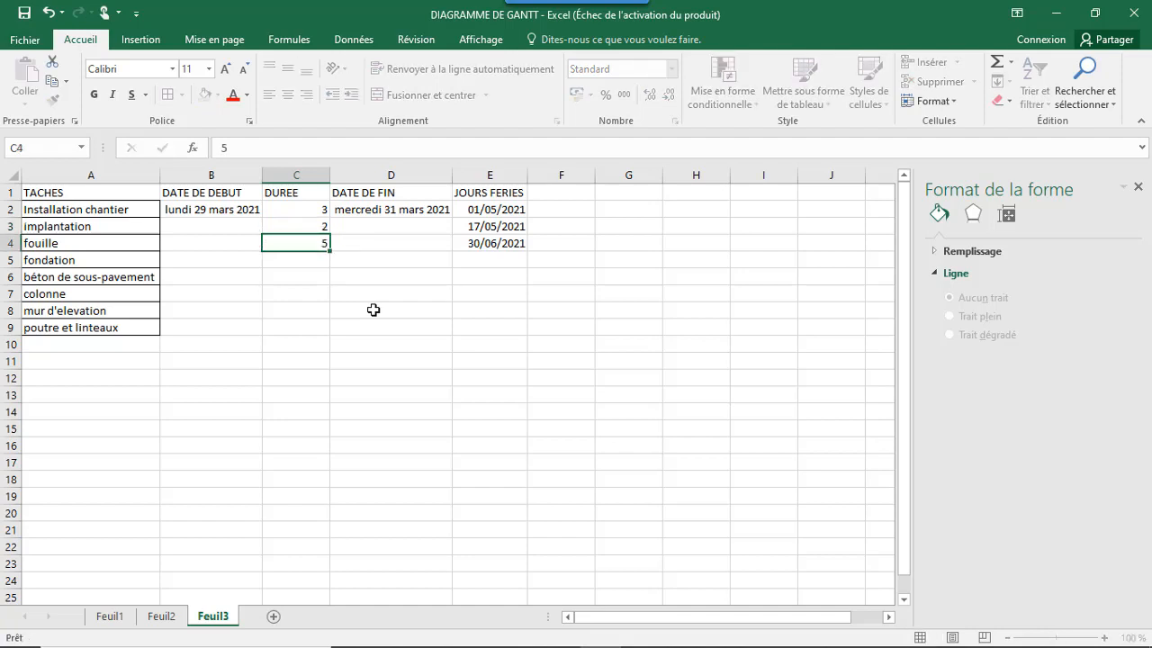
key("Return")
type("5")
key("Return")
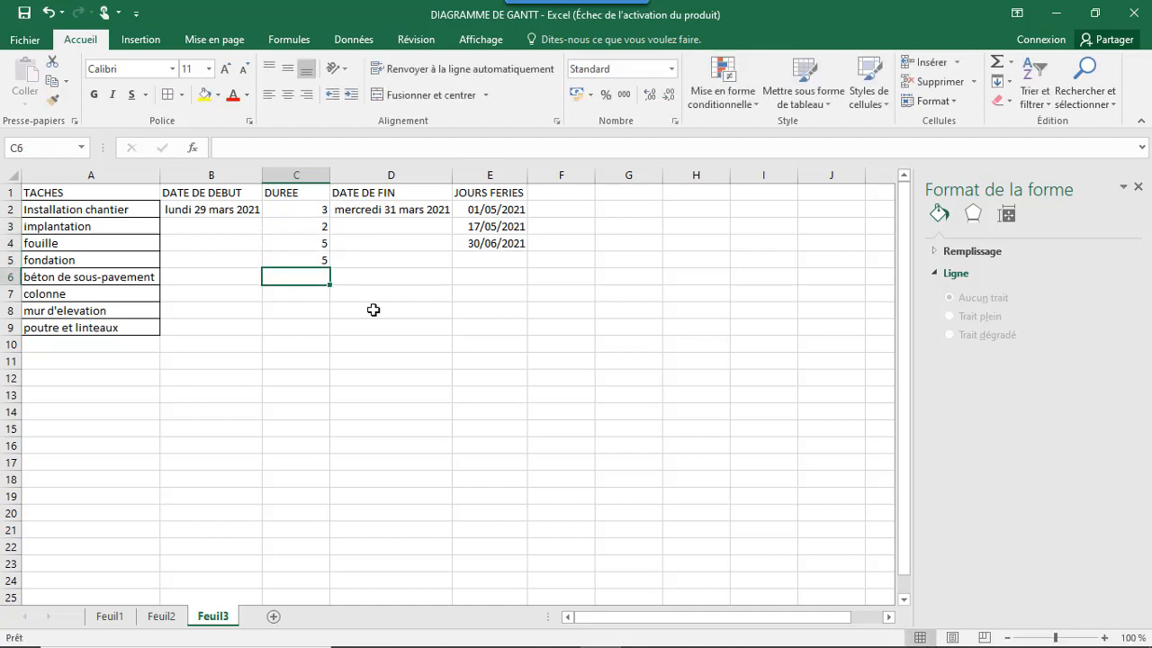
type("2")
key("Return")
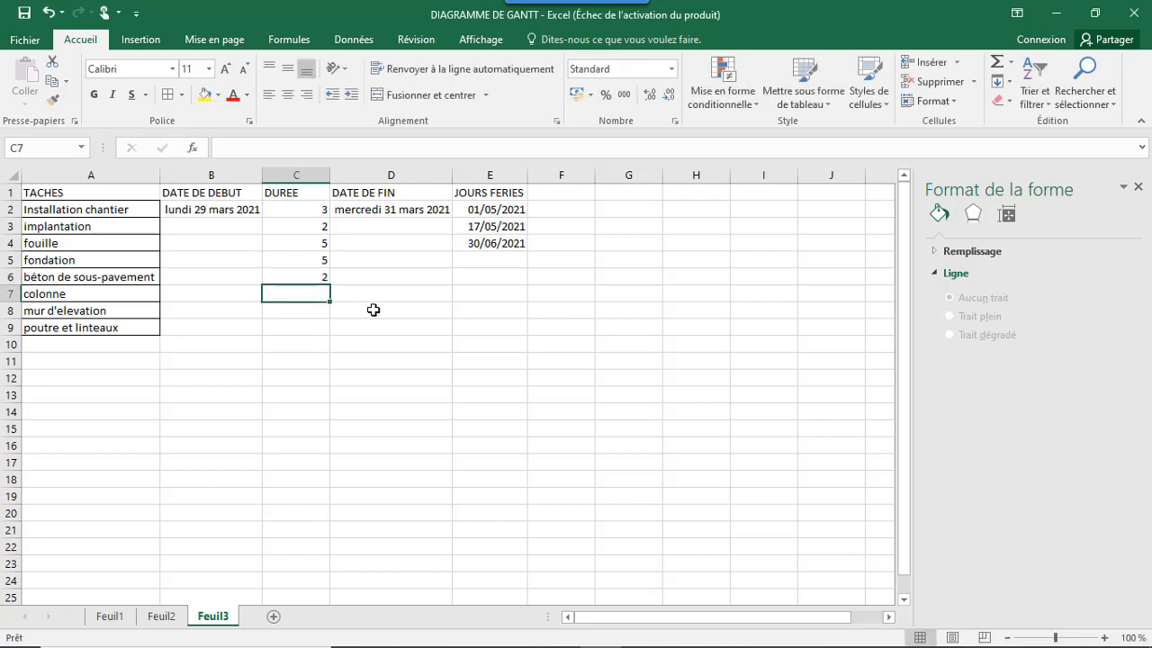
type("10")
key("Return")
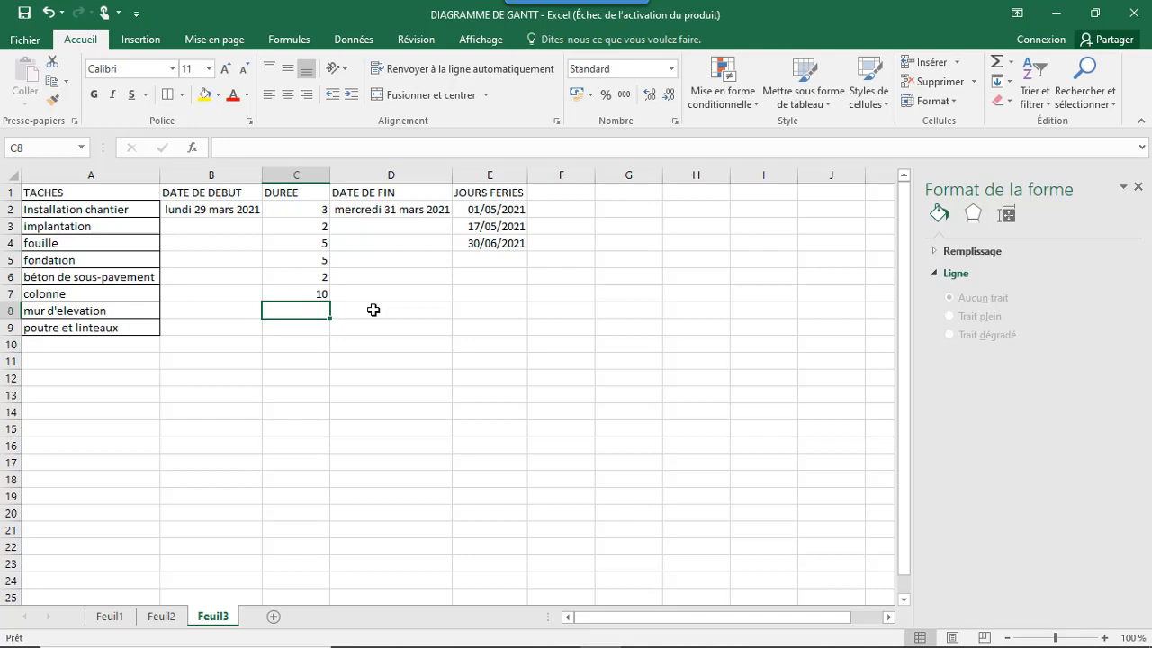
type("5")
key("Return")
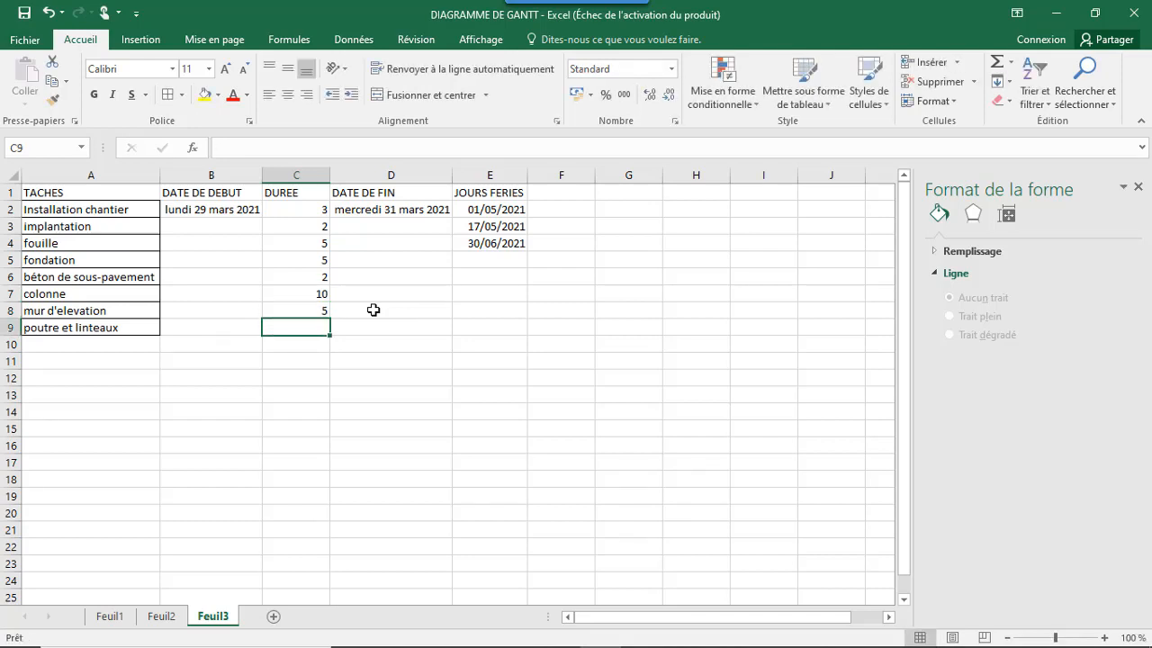
type("10")
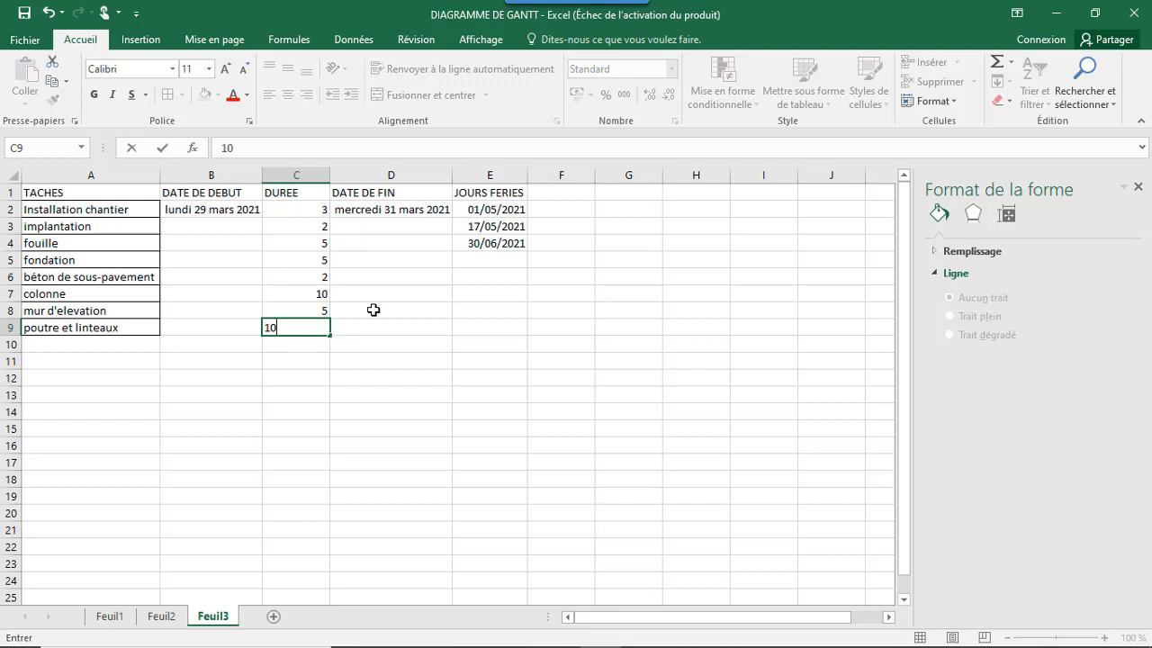
key("Return")
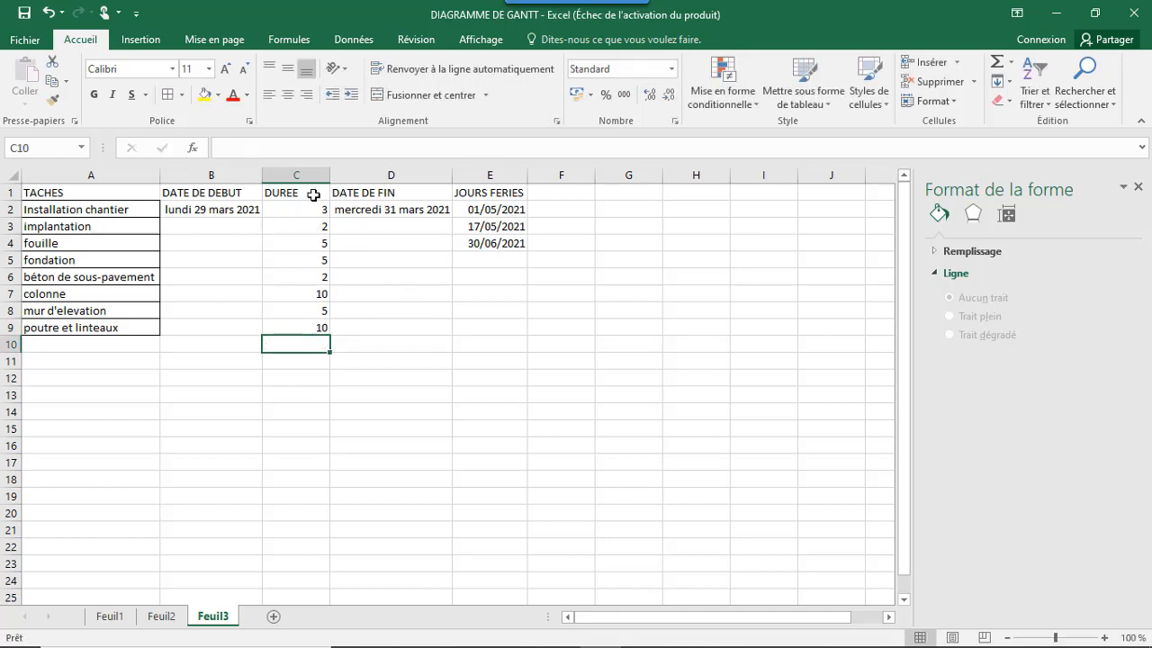
Begin a SERIE.JOUR.OUVRE formula in B3 for implantation, with D2 as the start date and 1 as the number of days.
left_click(236, 228)
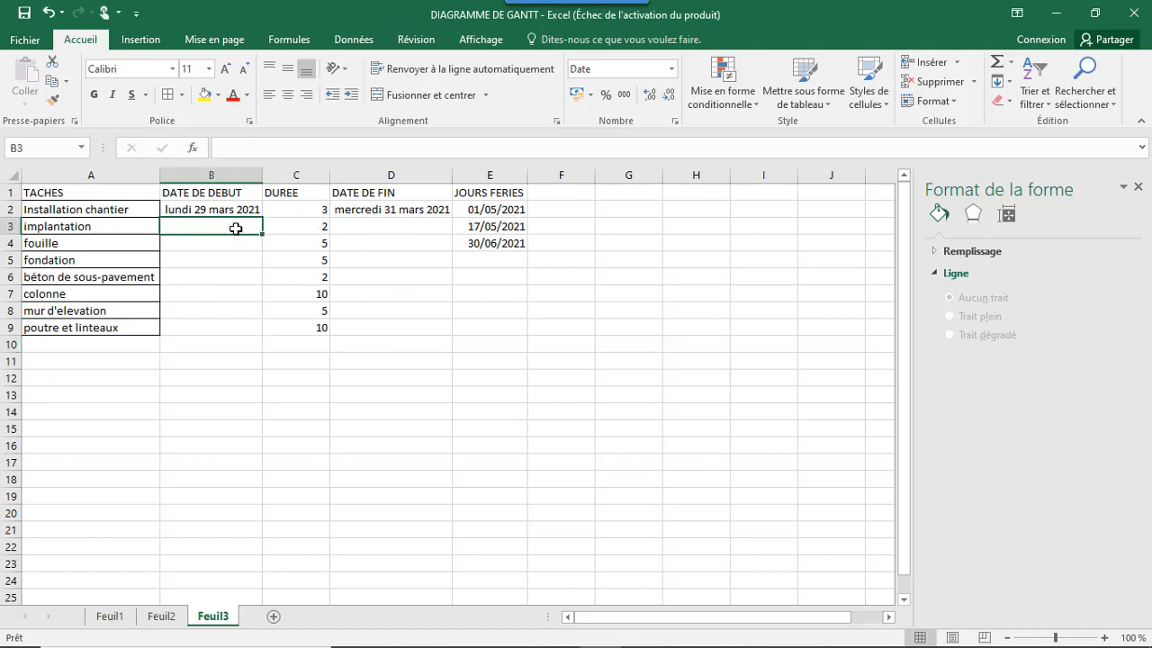
type("+")
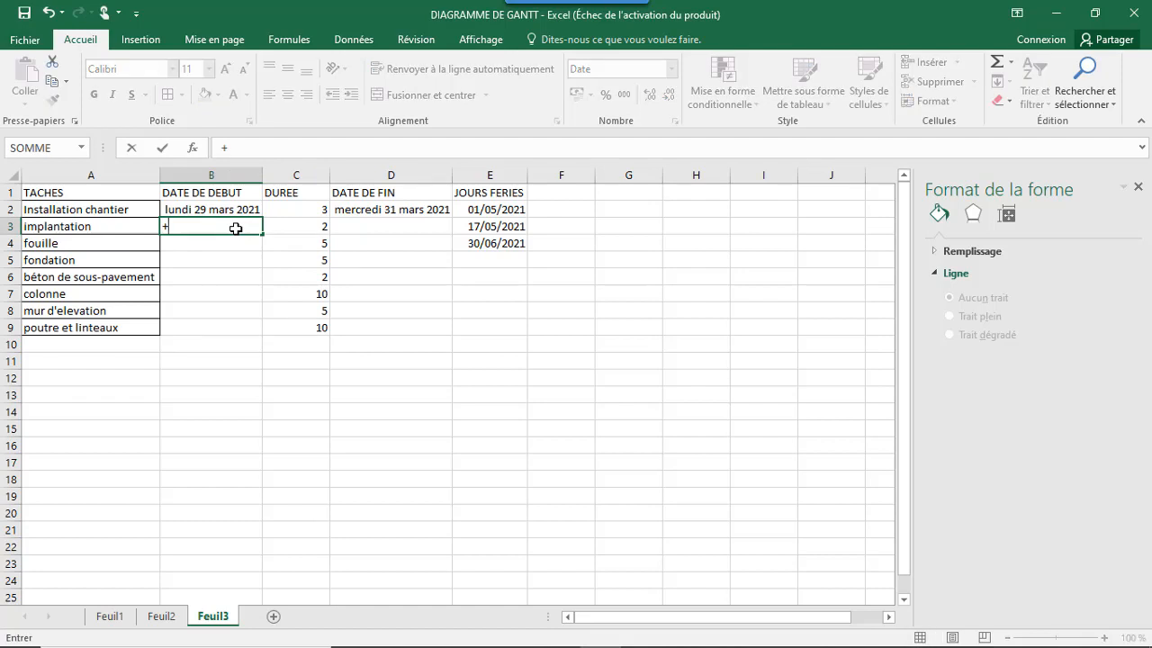
type("JOU")
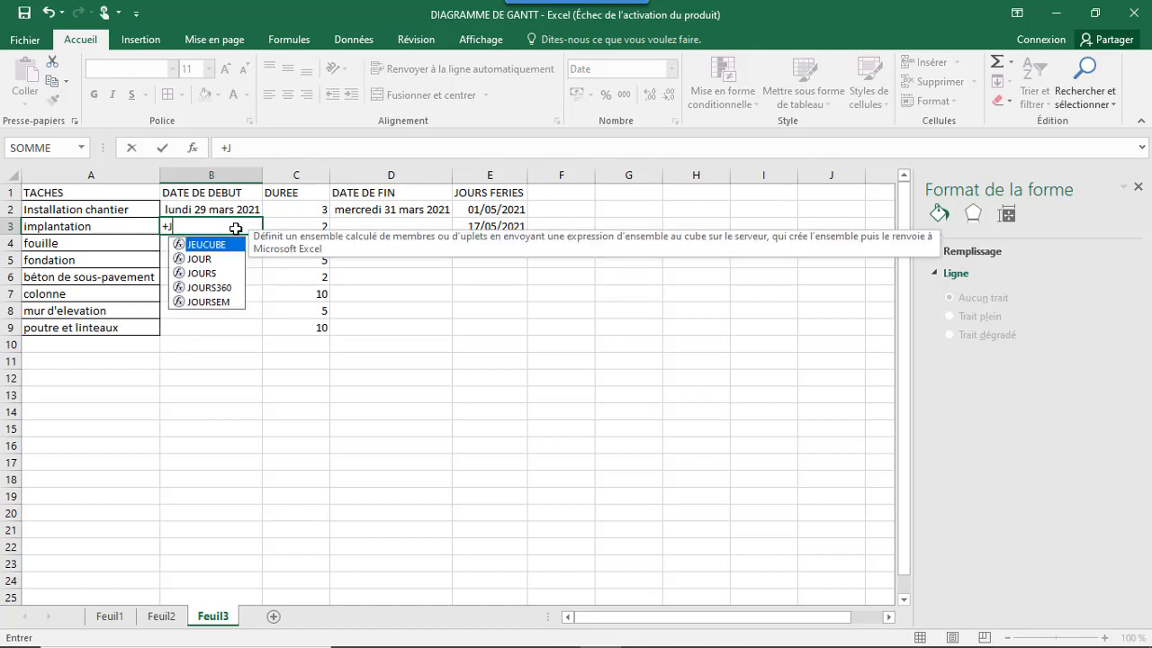
key("BackSpace")
key("BackSpace")
key("BackSpace")
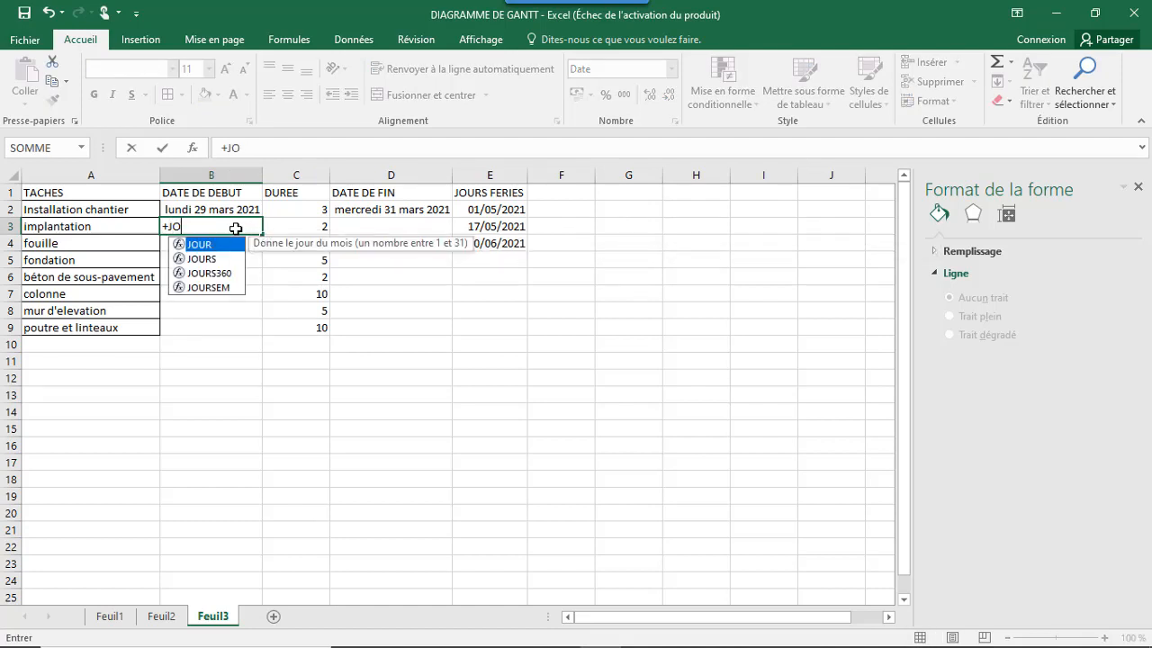
type("SERIE")
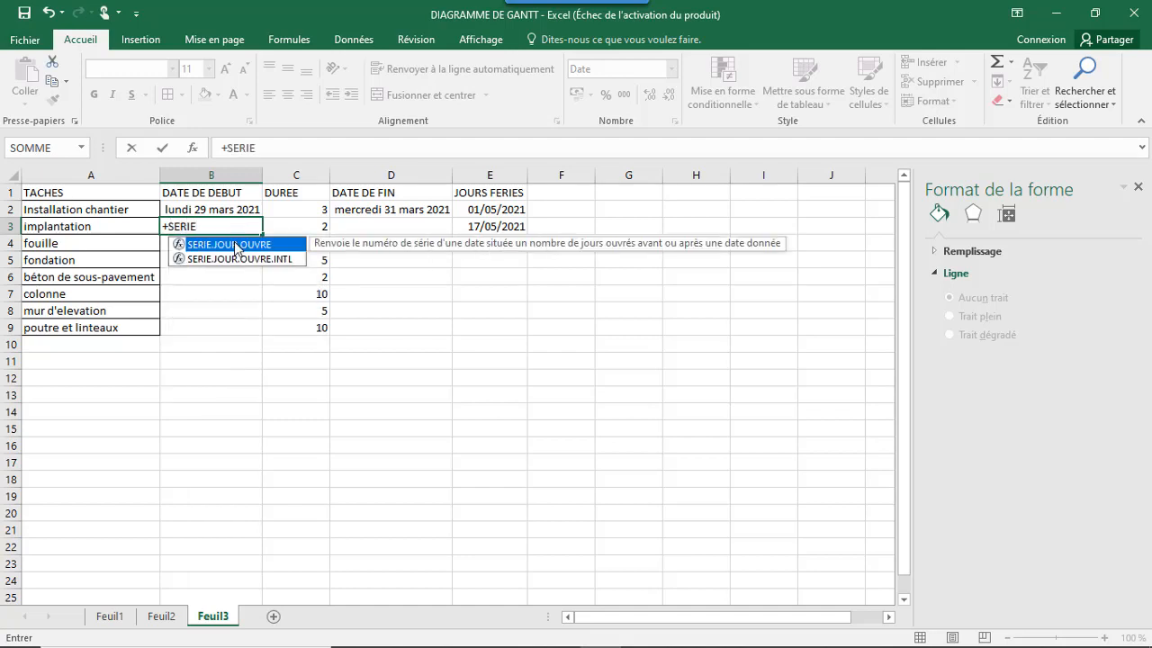
double_click(232, 244)
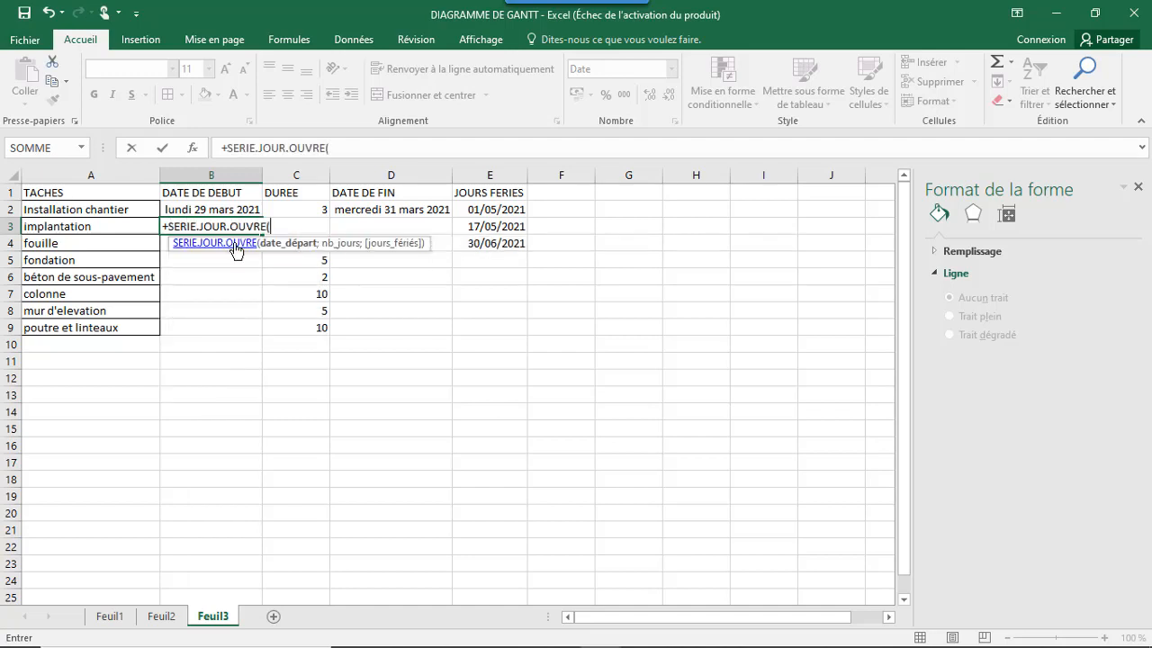
left_click(381, 211)
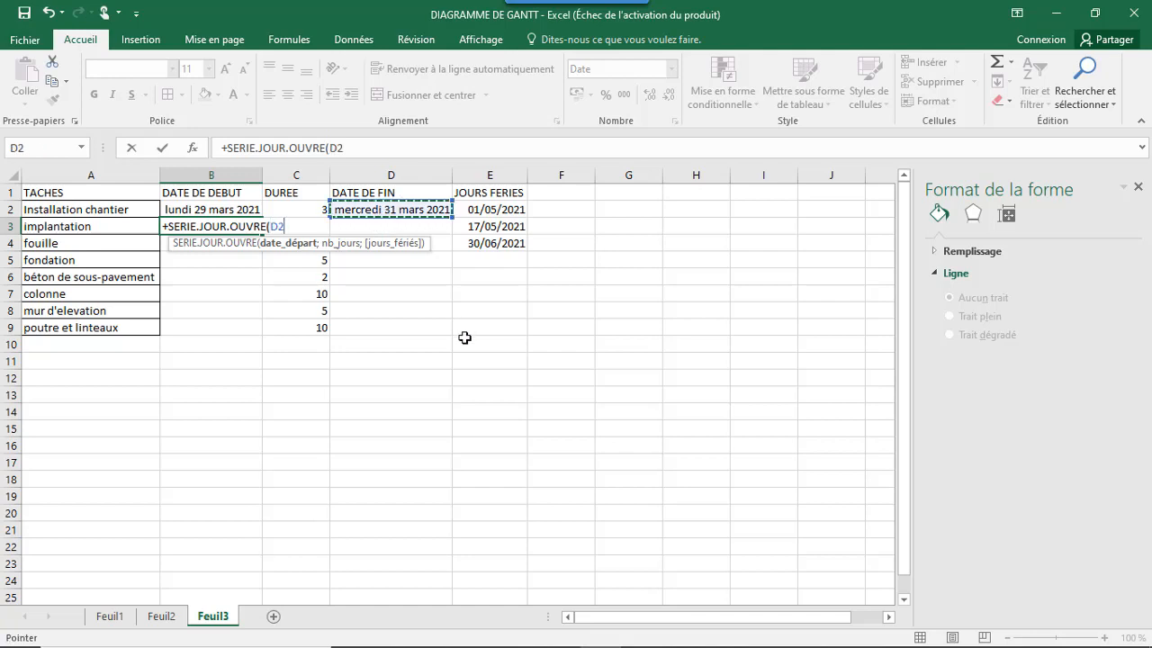
type(";")
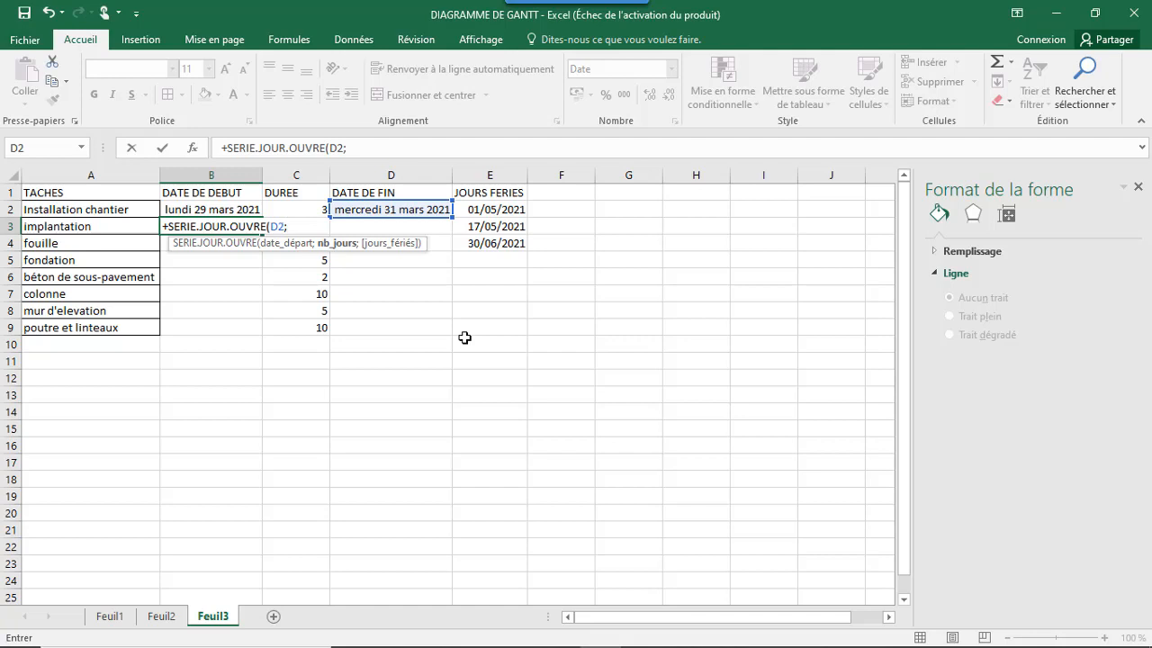
type("1;")
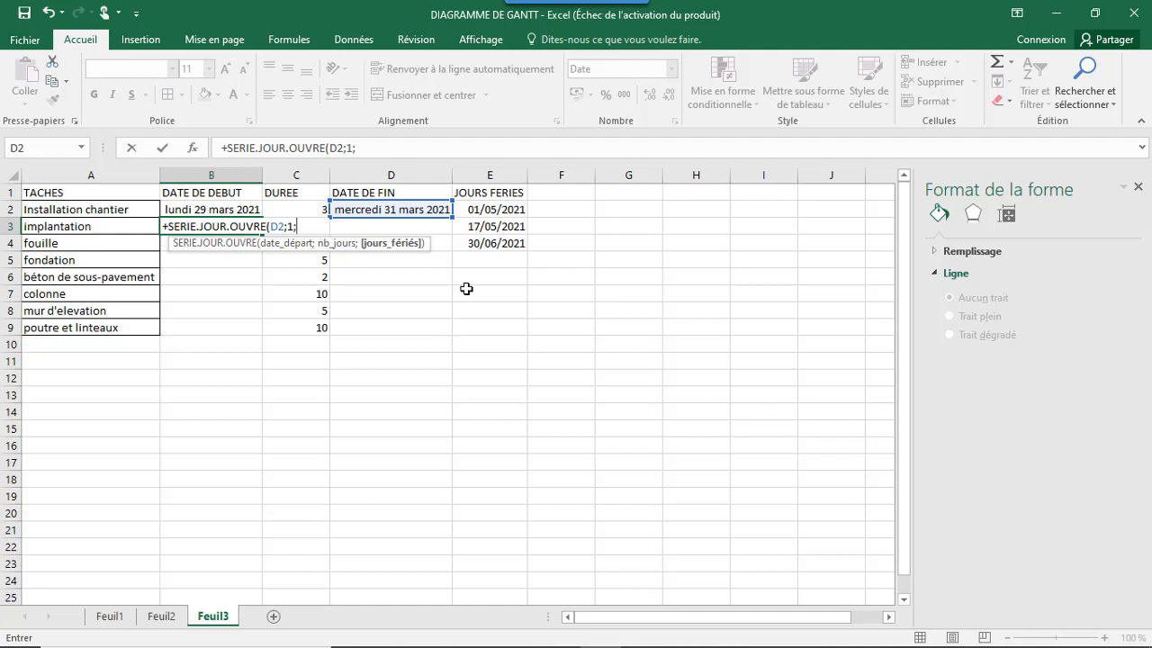
Complete the B3 formula with the absolute holiday range $E$2:$E$9 as its last argument.
left_click_drag(493, 213, 495, 325)
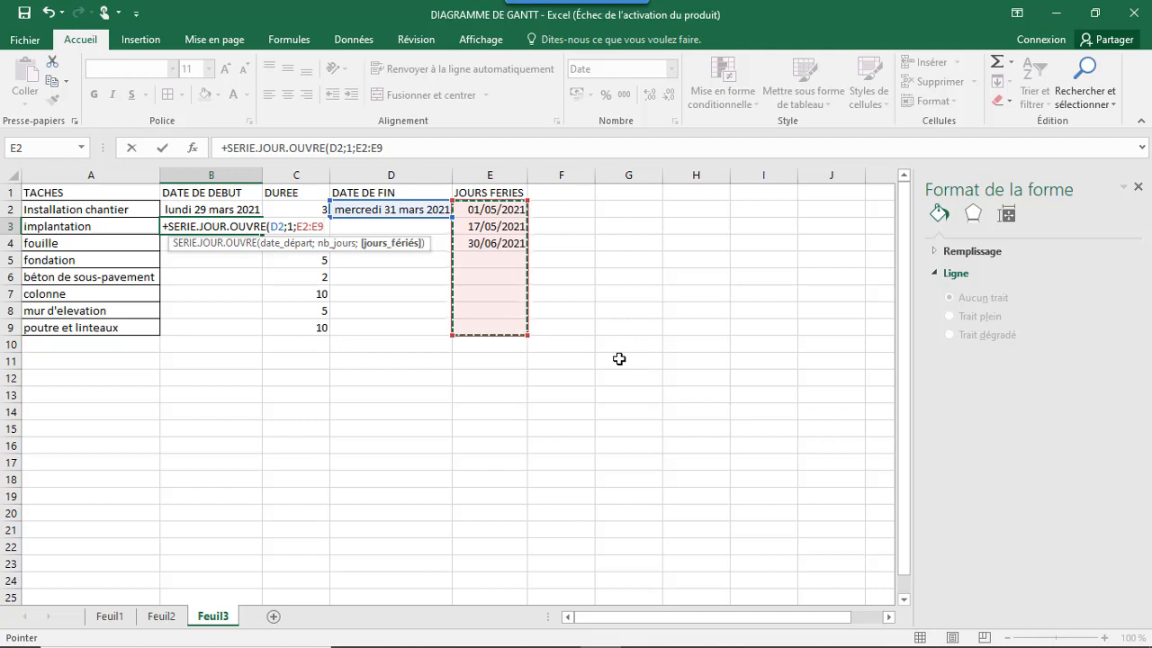
key("F4")
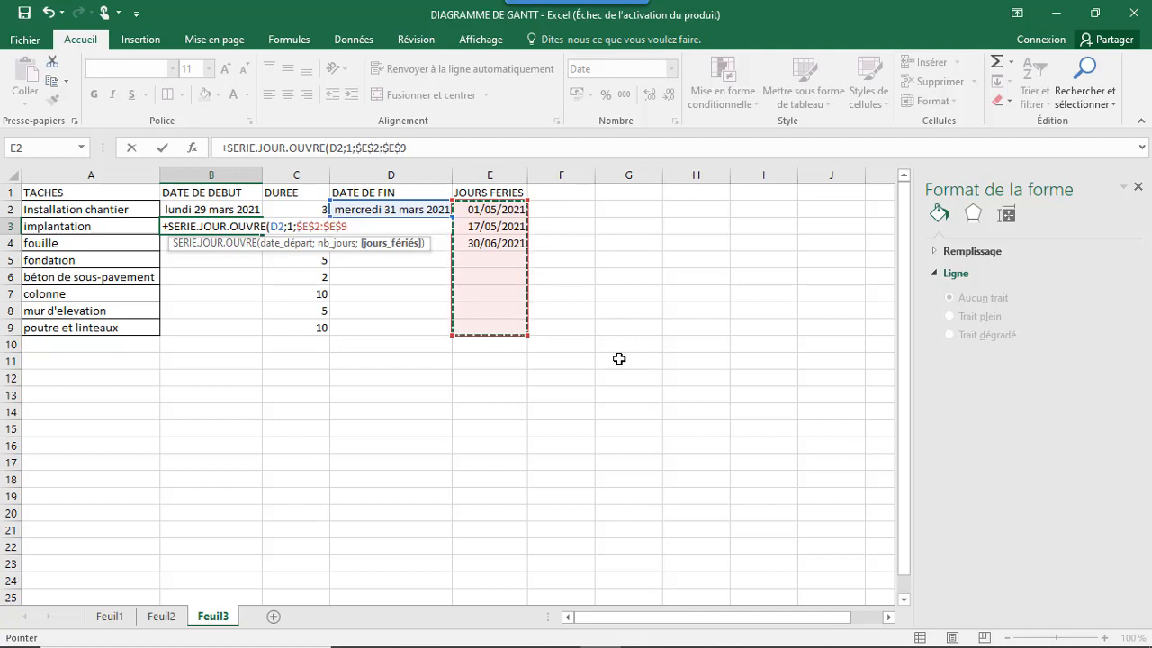
type("°")
key("BackSpace")
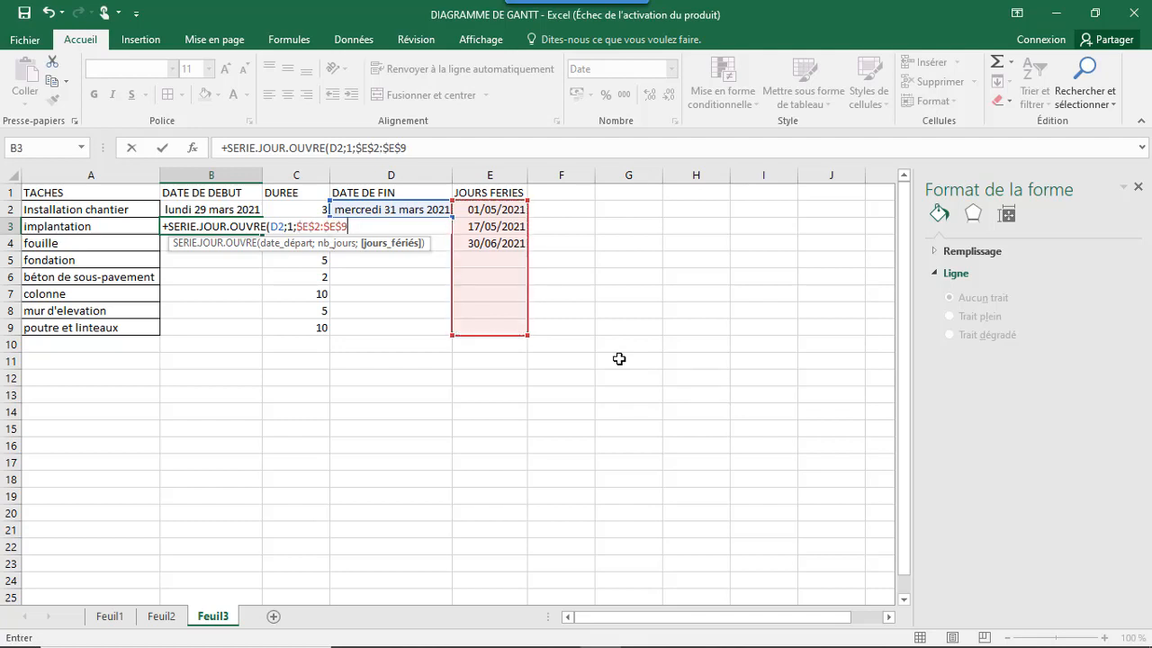
key("BackSpace")
type(")")
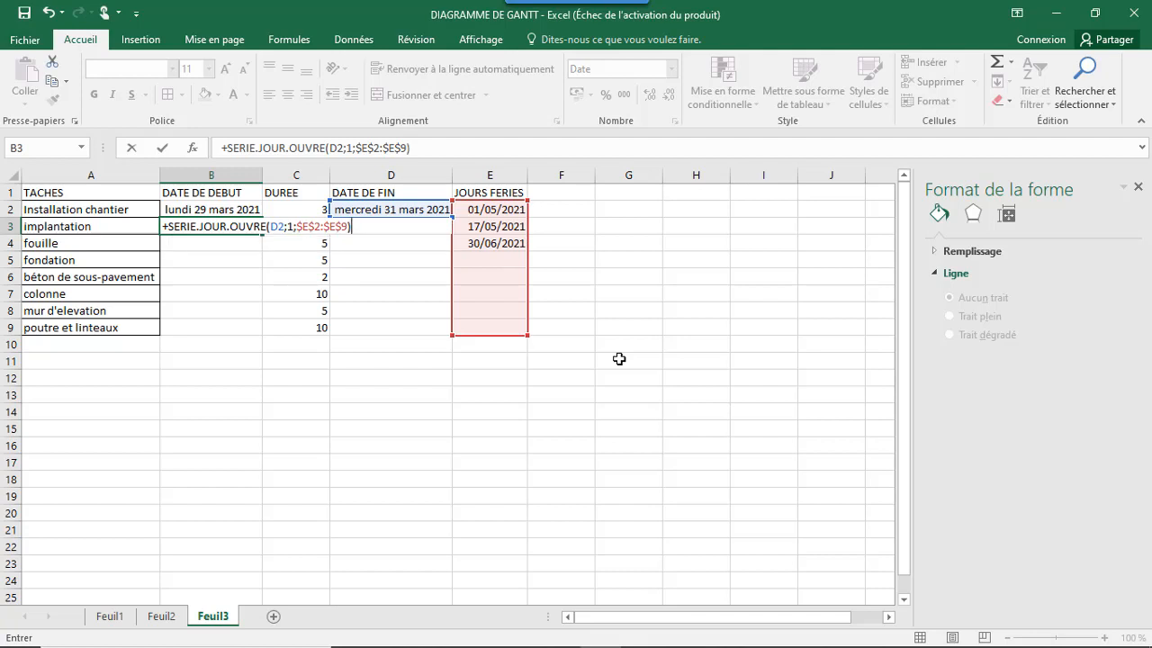
key("Return")
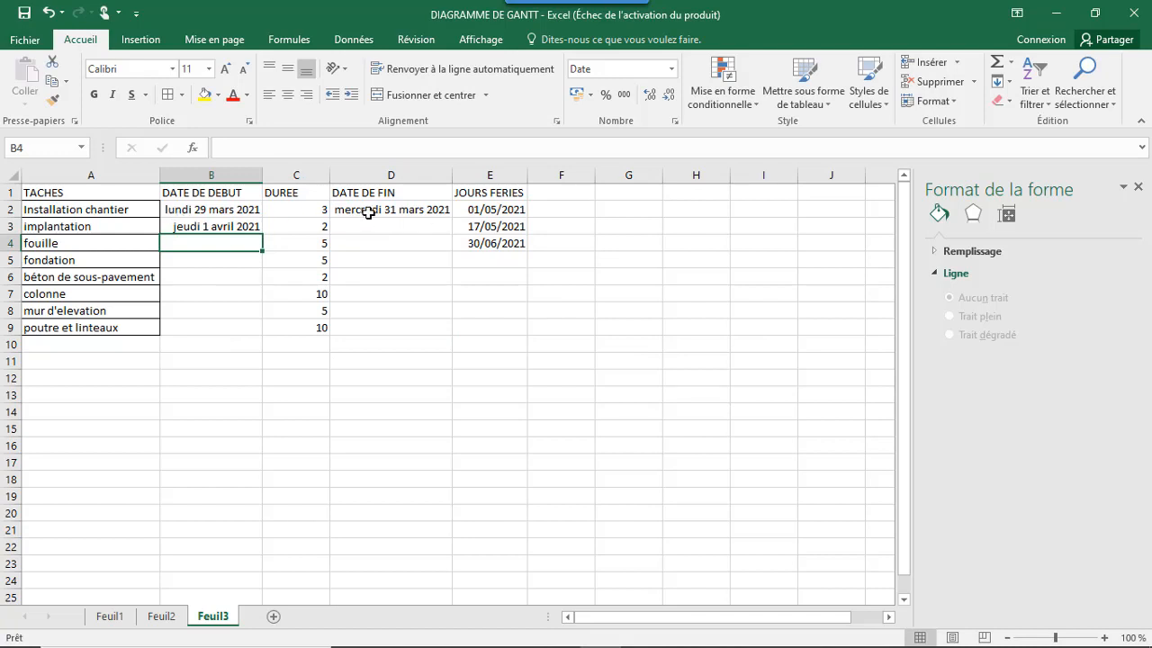
Copy the DATE DE FIN formula from D2 down through D9.
left_click(234, 225)
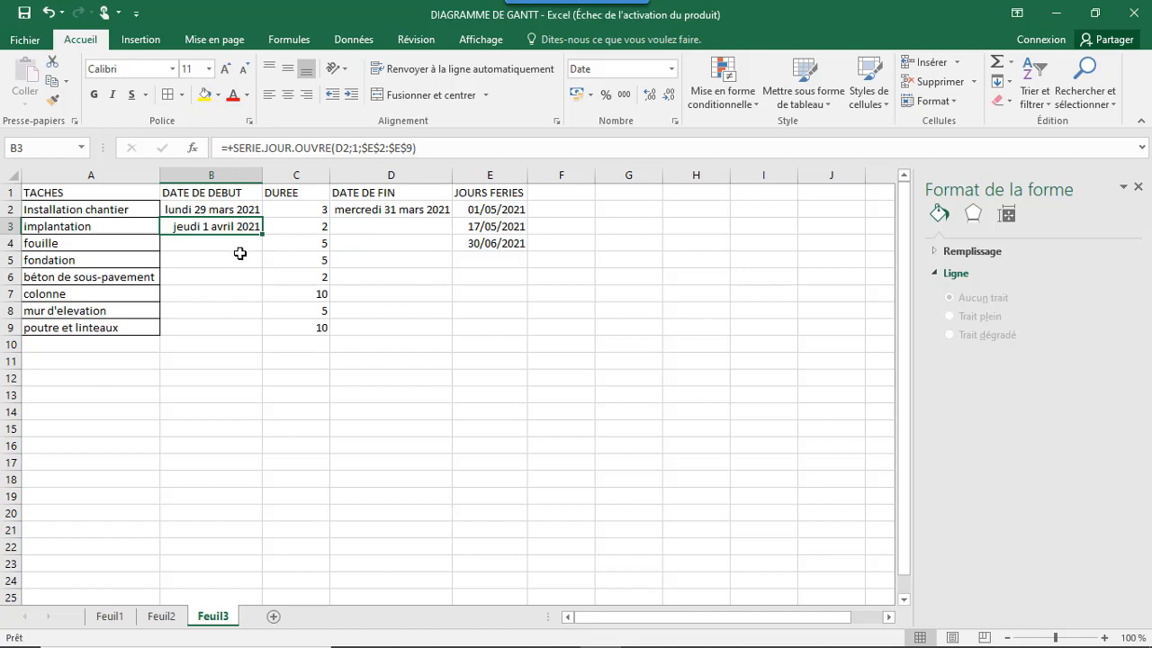
left_click(359, 226)
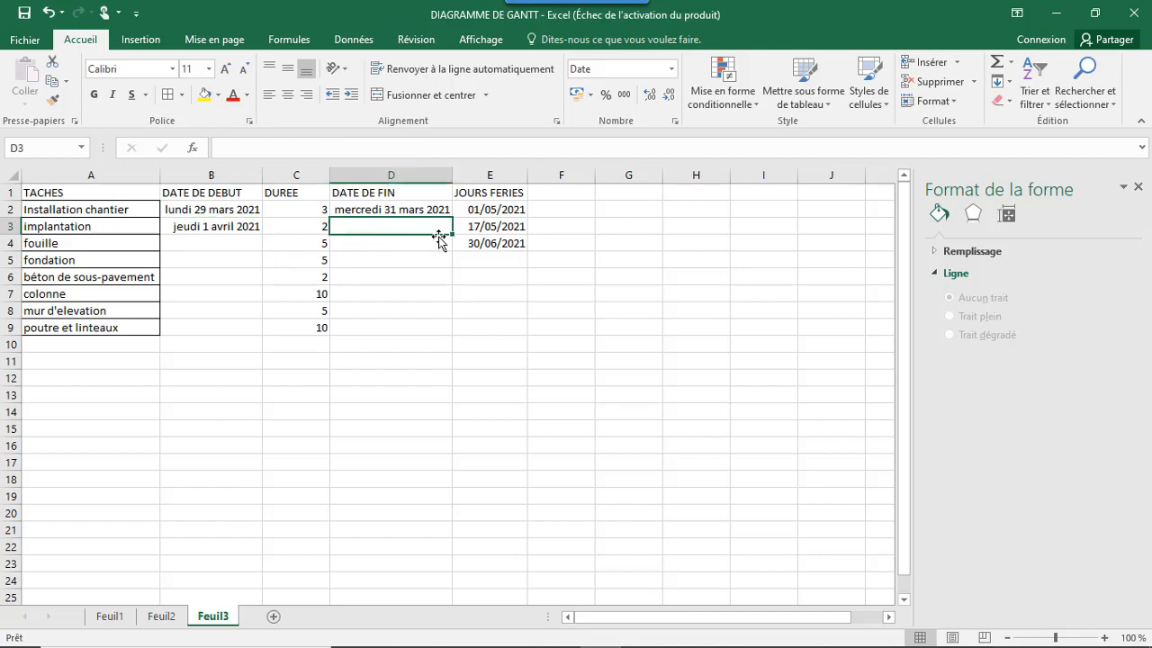
left_click(434, 210)
left_click_drag(453, 219, 447, 333)
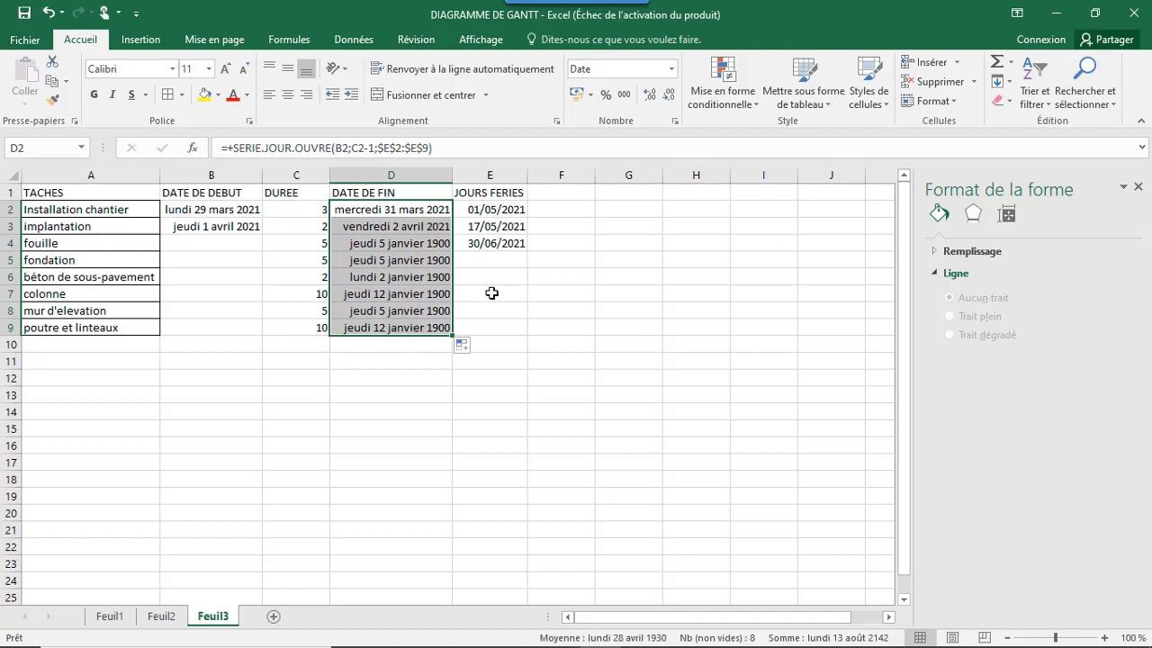
left_click(414, 245)
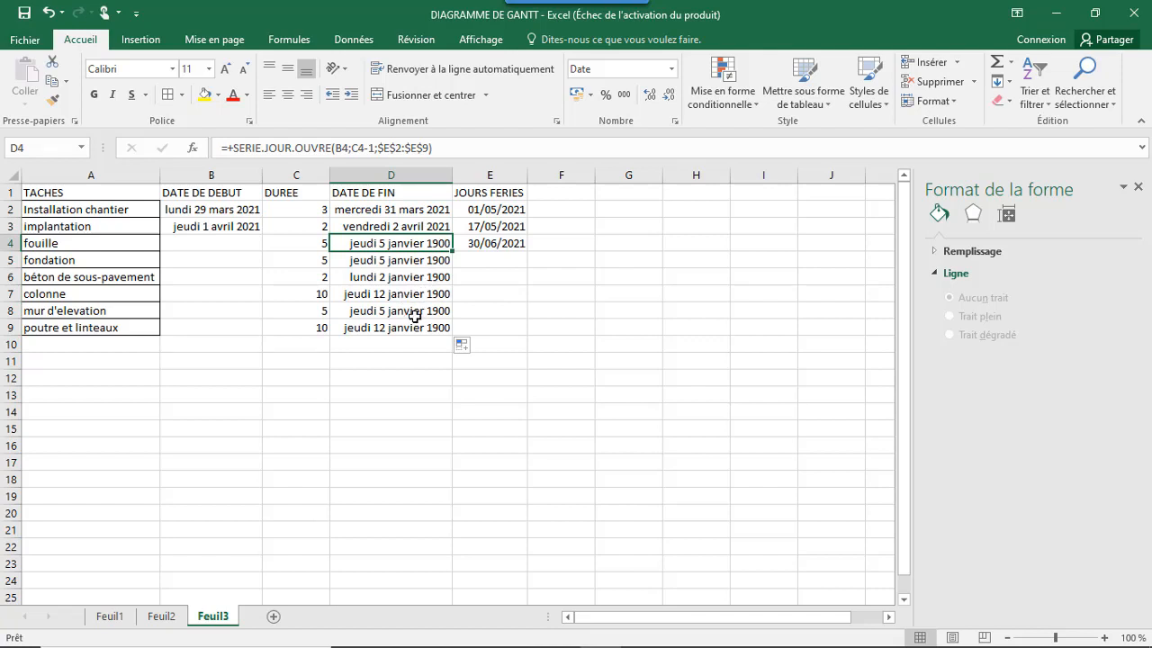
key("BackSpace")
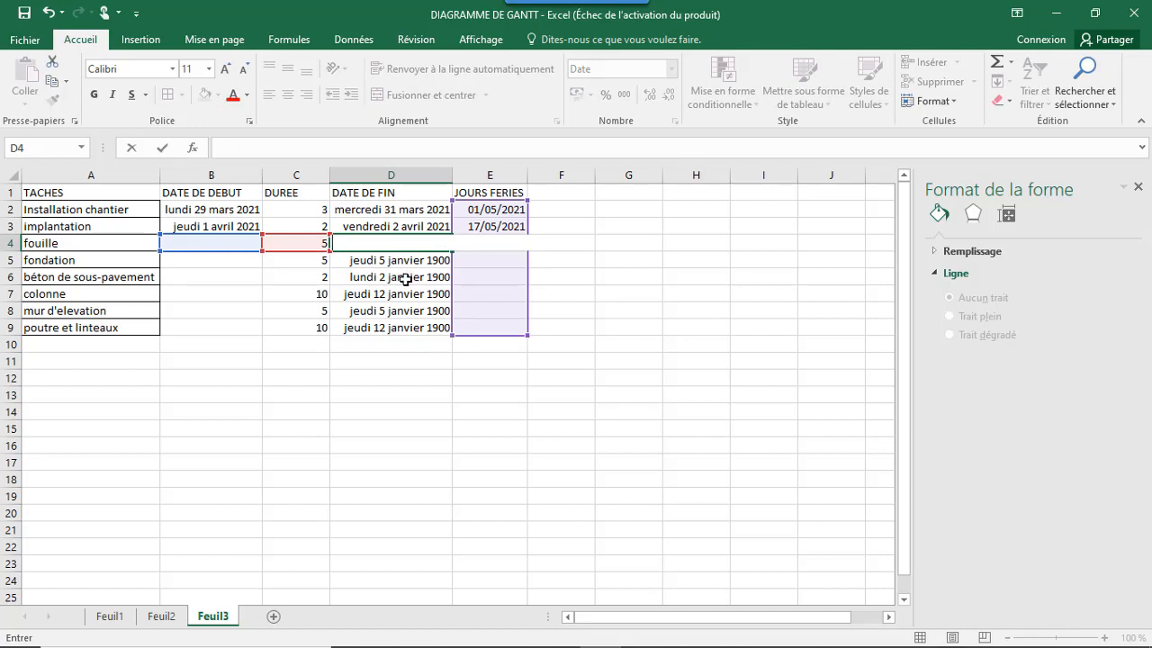
key("Escape")
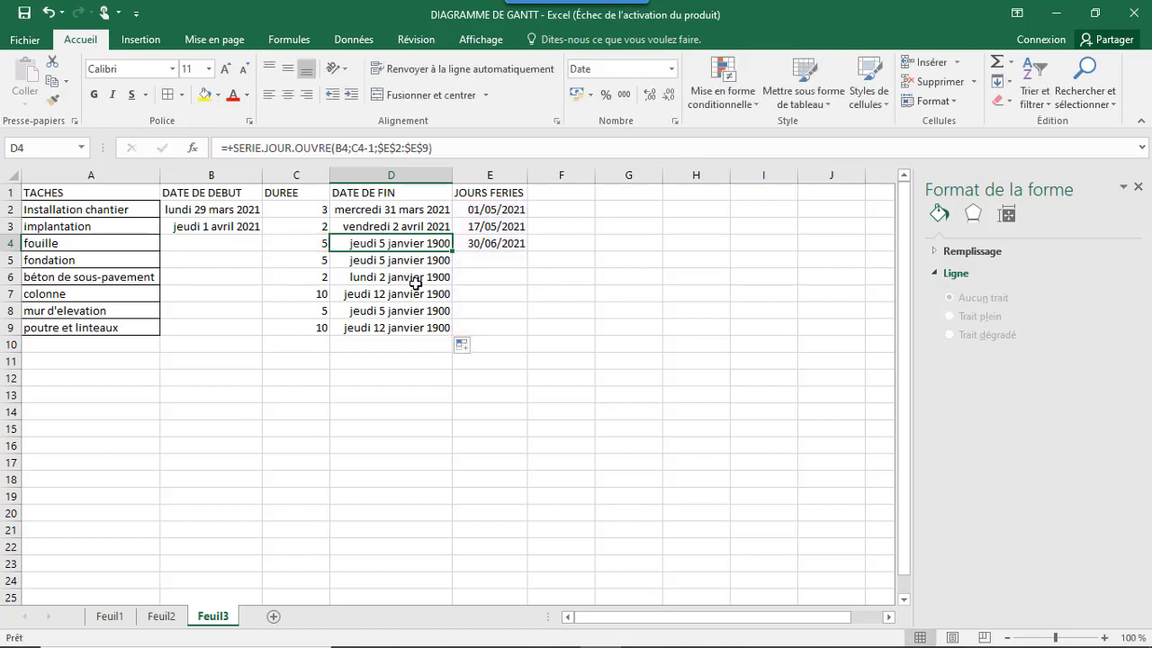
left_click(411, 350)
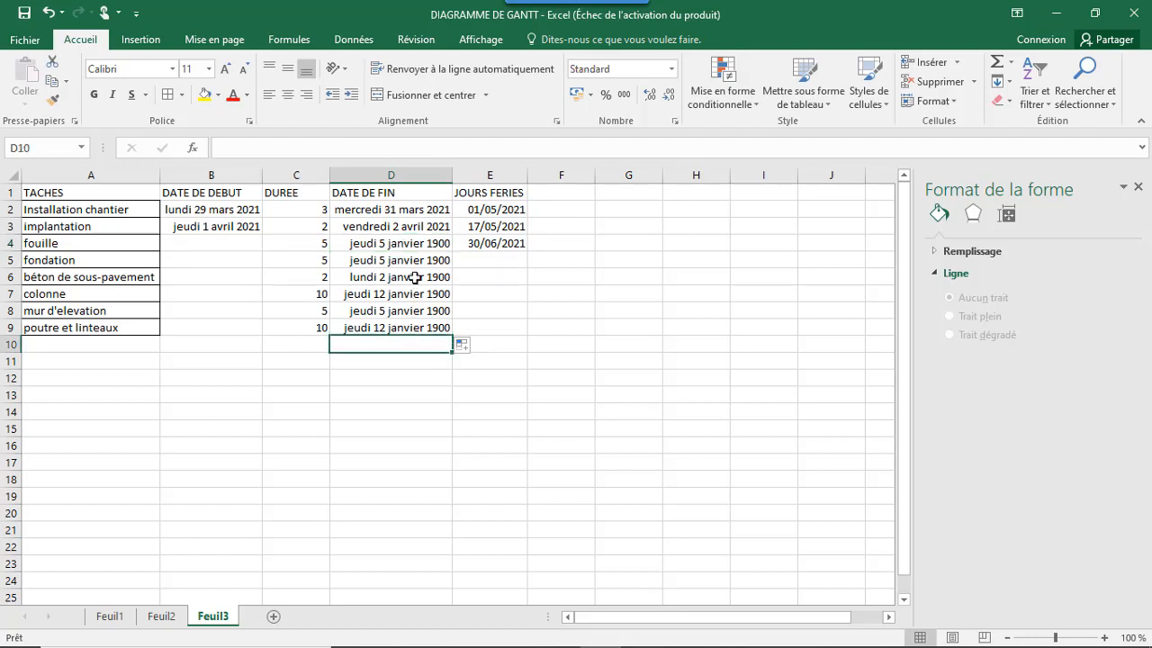
Clear the DATE DE FIN formulas in D4:D9, from fouille to poutre et linteaux.
left_click_drag(414, 245, 411, 319)
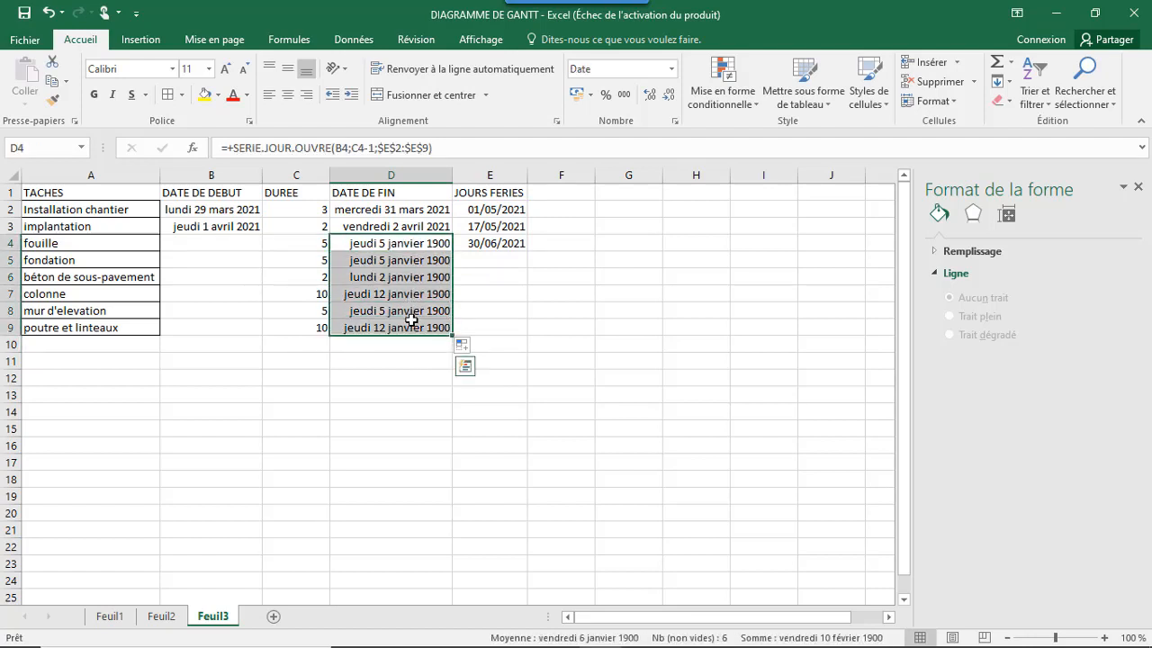
key("Delete")
left_click(522, 339)
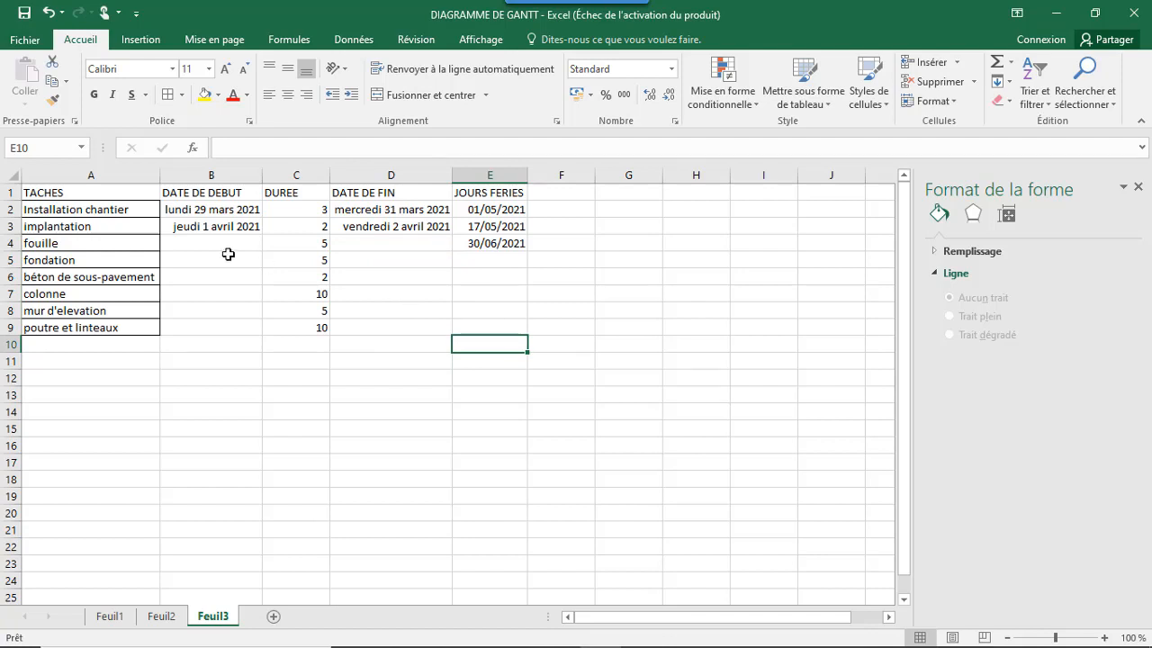
Copy the B3 start date formula down through B9 and autofit the DATE DE DEBUT column's width.
left_click(228, 245)
left_click(234, 227)
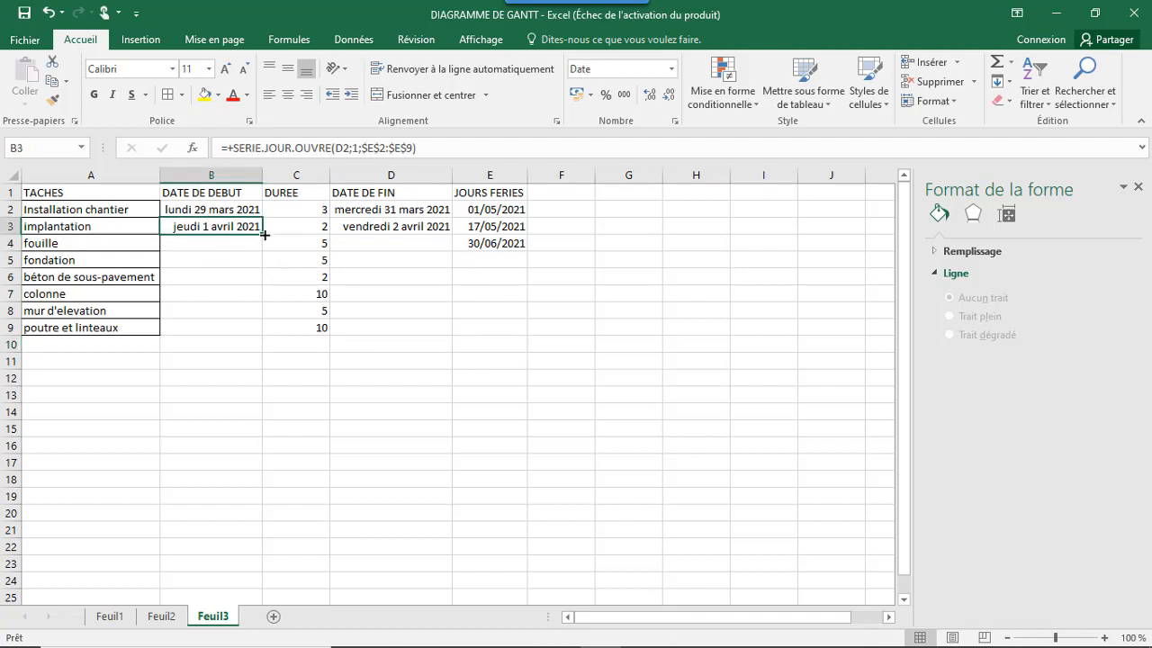
left_click_drag(262, 235, 274, 329)
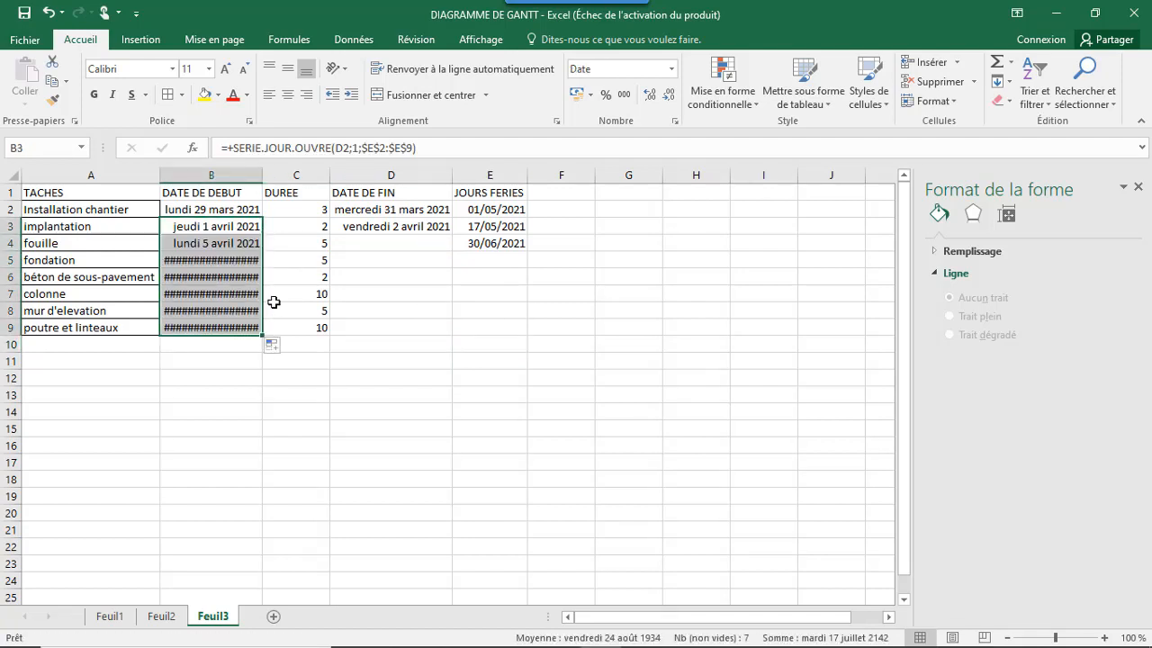
double_click(261, 179)
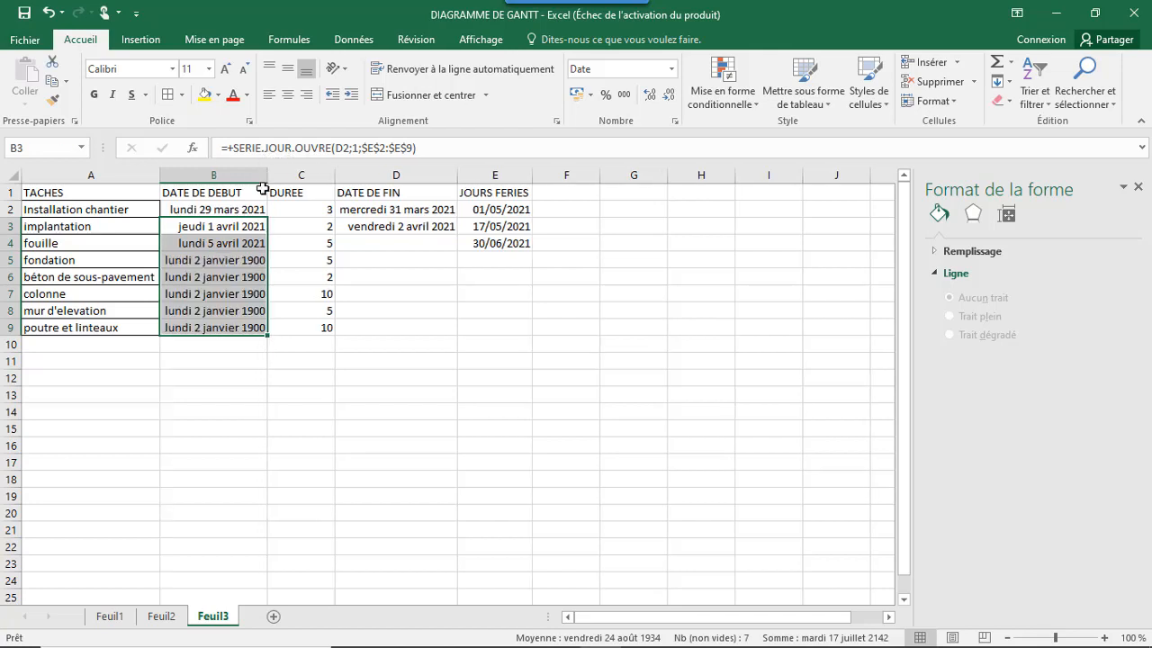
left_click(306, 311)
Clear the start date formulas in B5:B9, from fondation to poutre et linteaux.
left_click(235, 264)
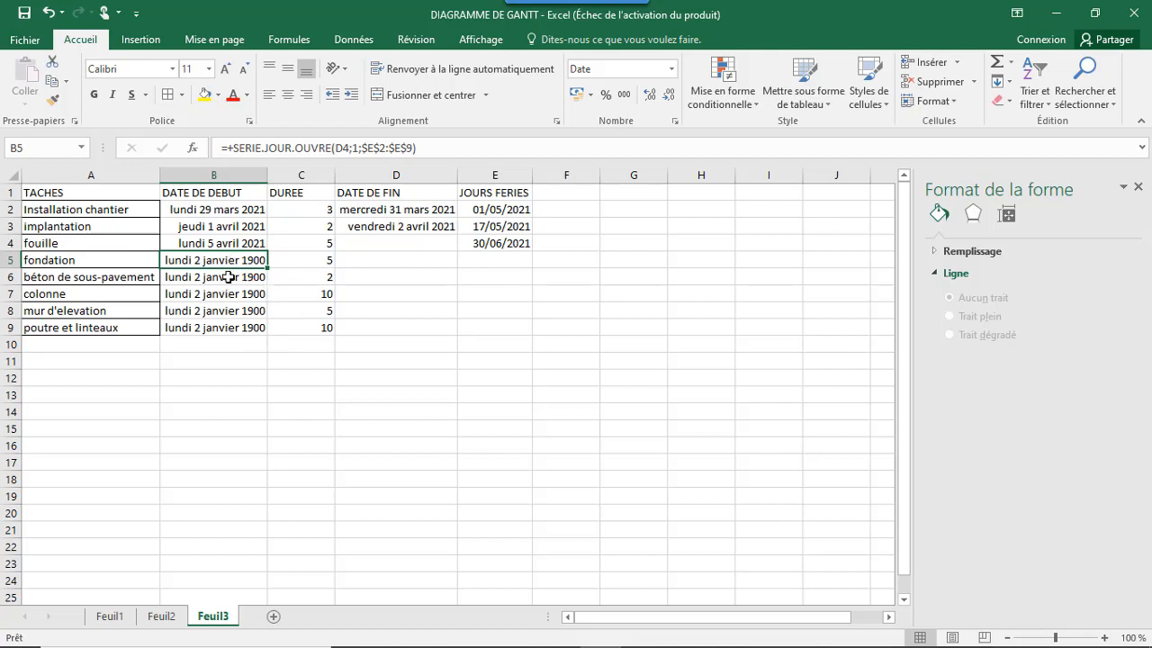
left_click_drag(229, 264, 239, 330)
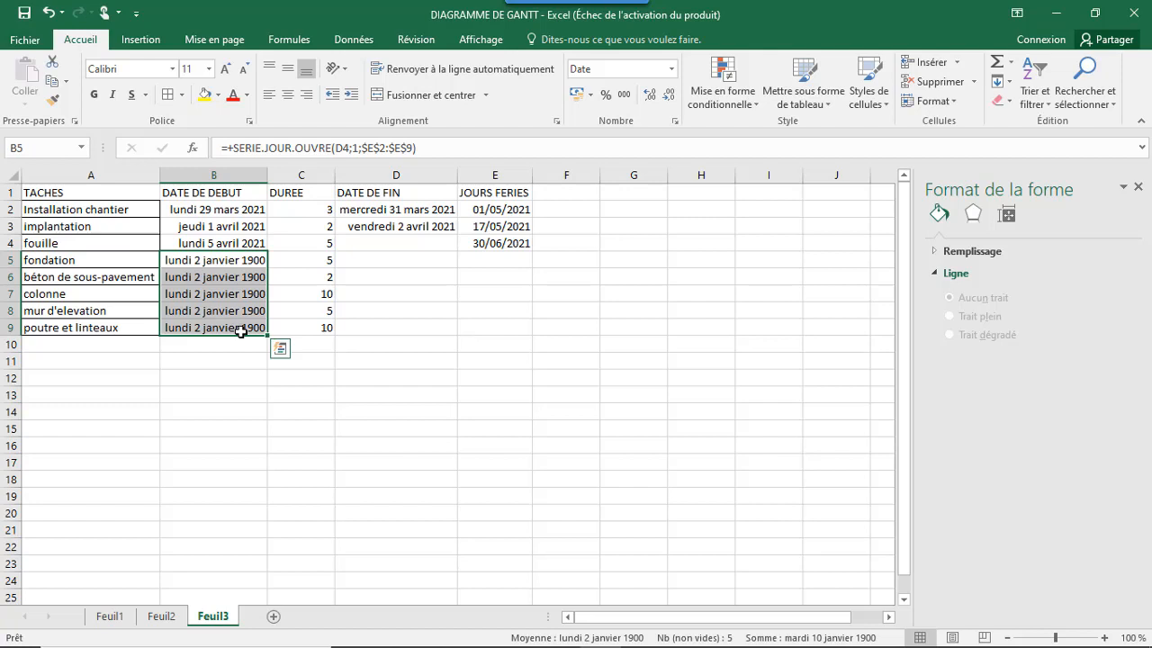
key("Delete")
left_click(369, 337)
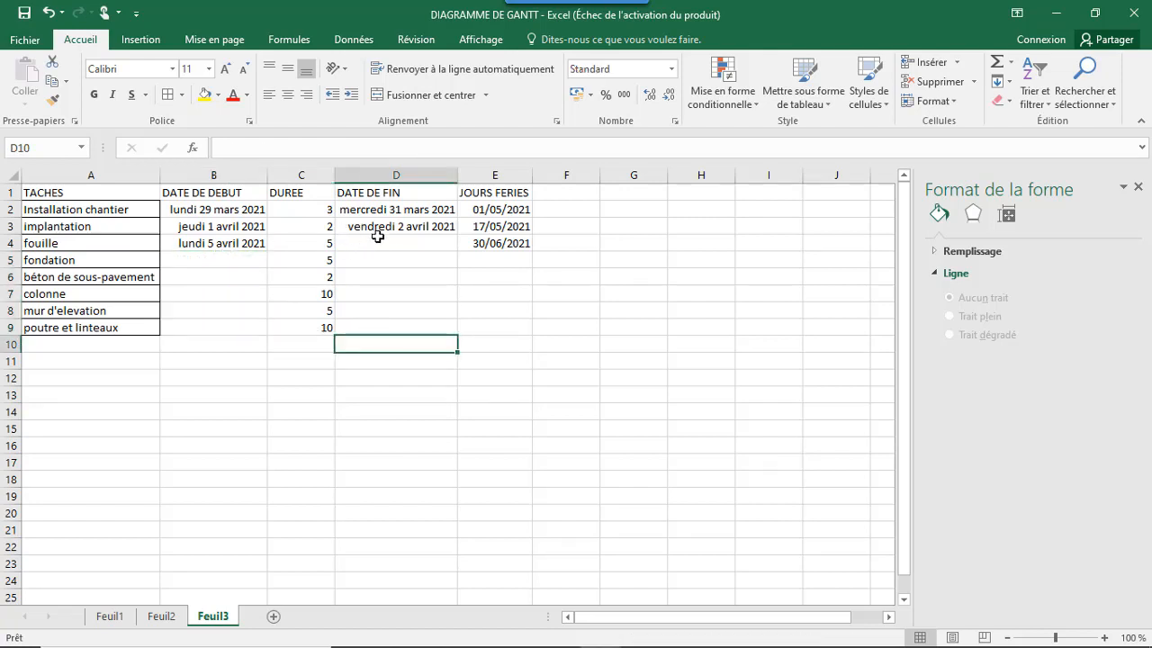
Copy the DATE DE FIN formula from D3 into D4 for the fouille task.
left_click(223, 245)
left_click(363, 245)
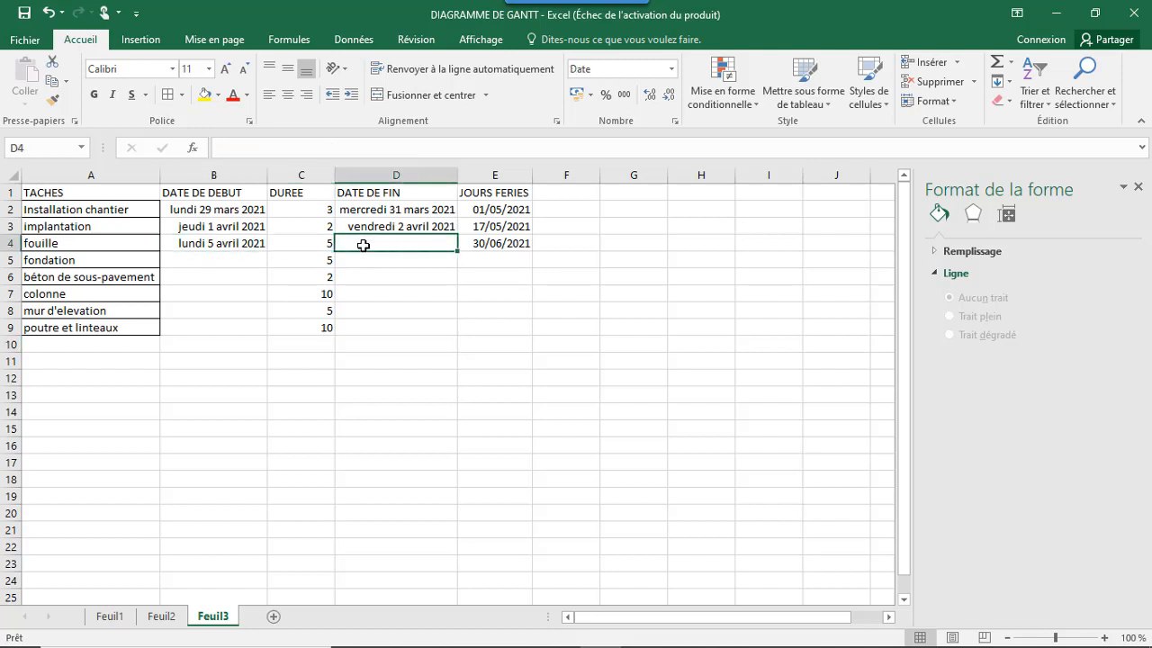
left_click(376, 229)
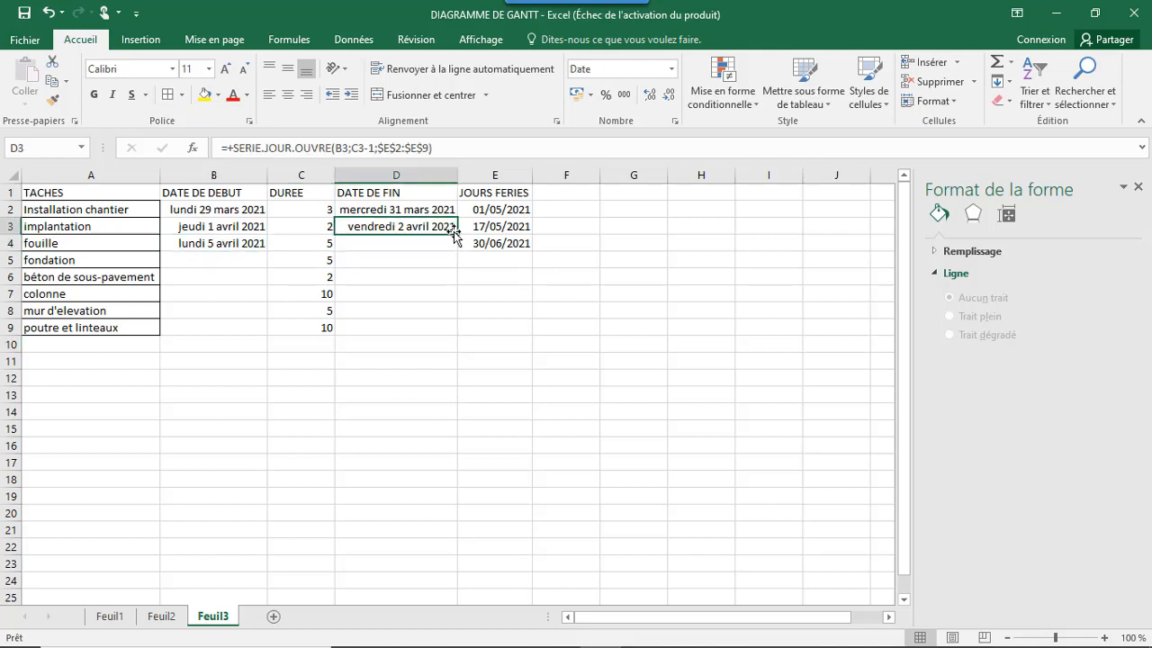
left_click_drag(458, 234, 450, 259)
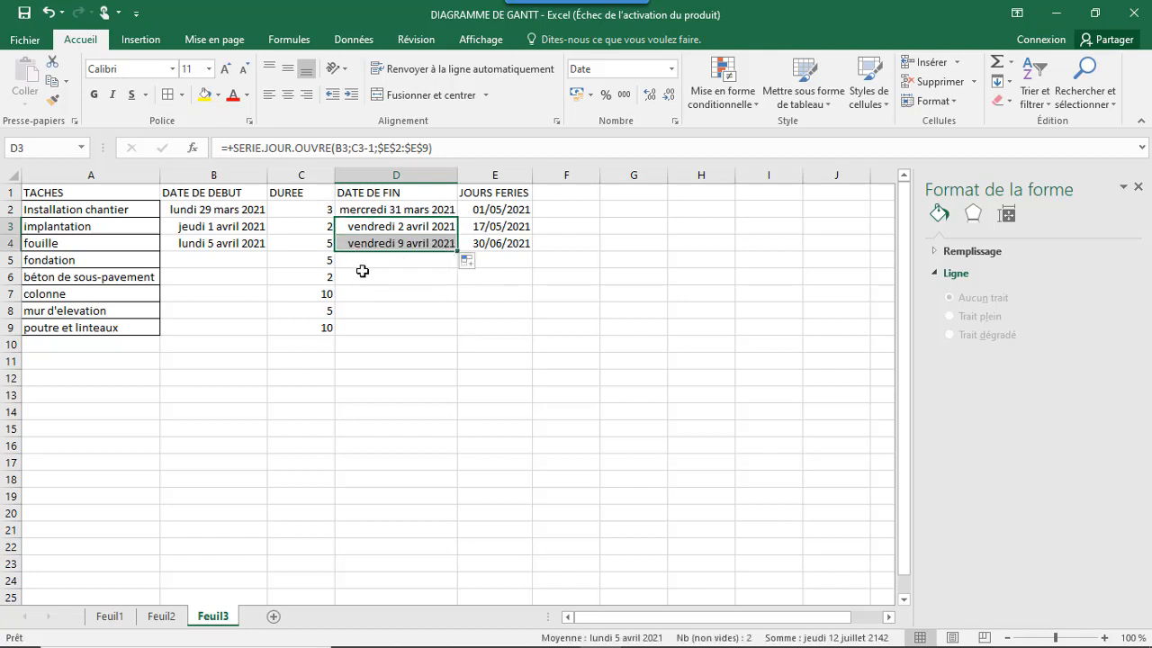
left_click(403, 283)
left_click(409, 227)
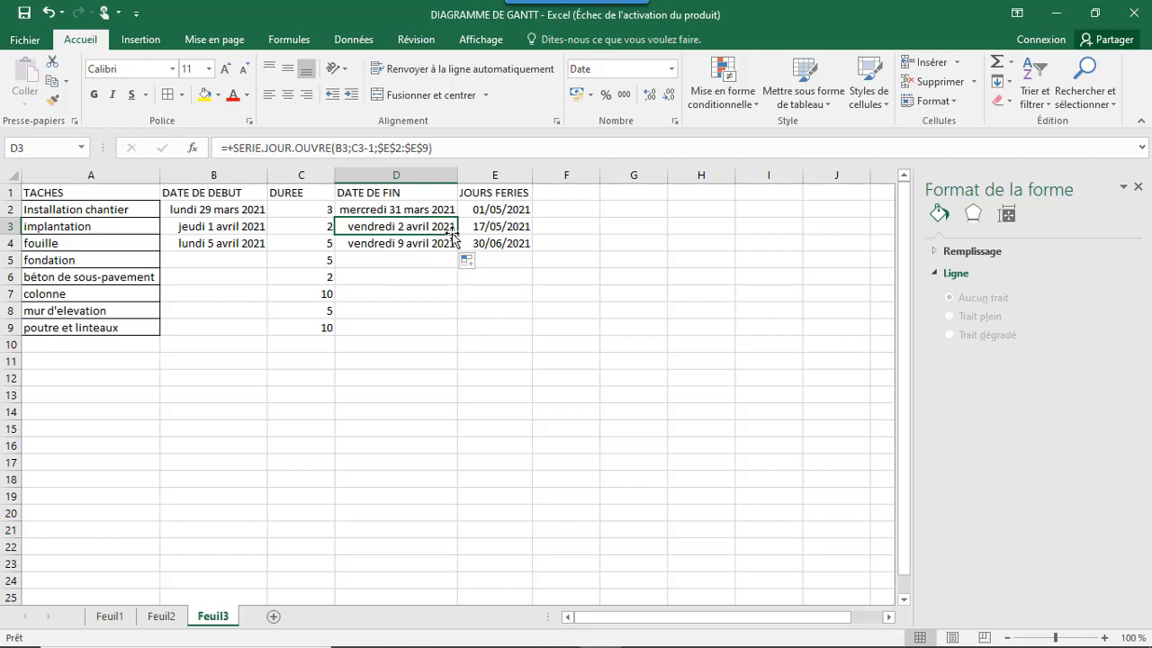
left_click_drag(457, 233, 450, 254)
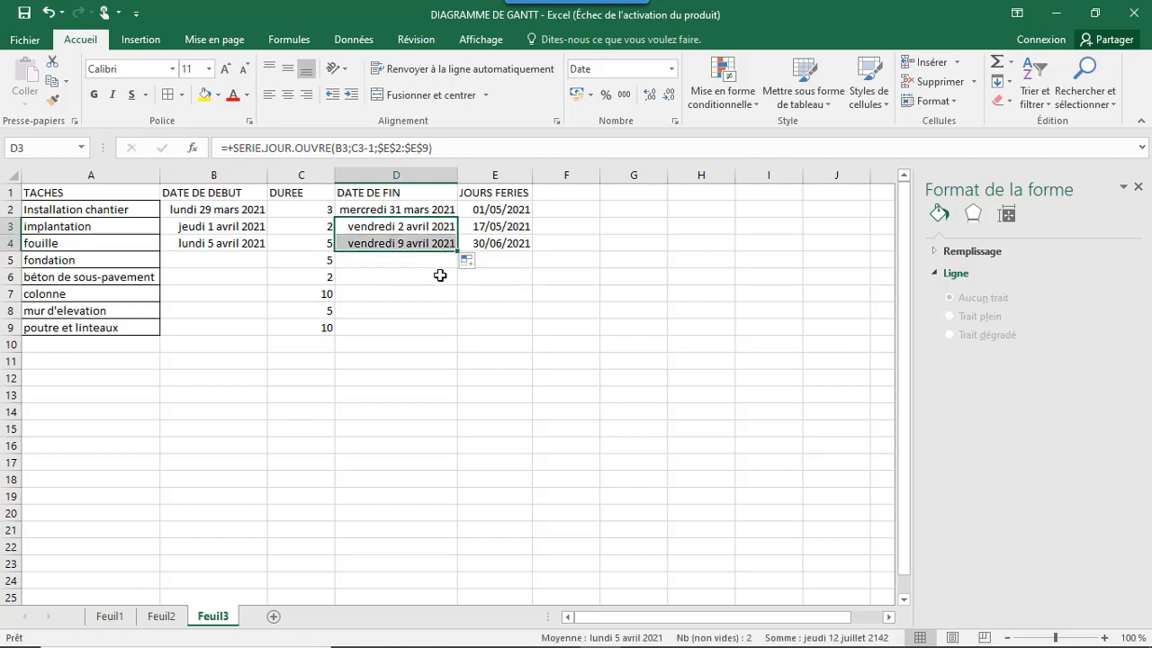
left_click(440, 275)
Examine how the SERIE.JOUR.OUVRE formulas in D2, D3 and D4 use each task's start date, duration and the holiday range.
left_click(403, 246)
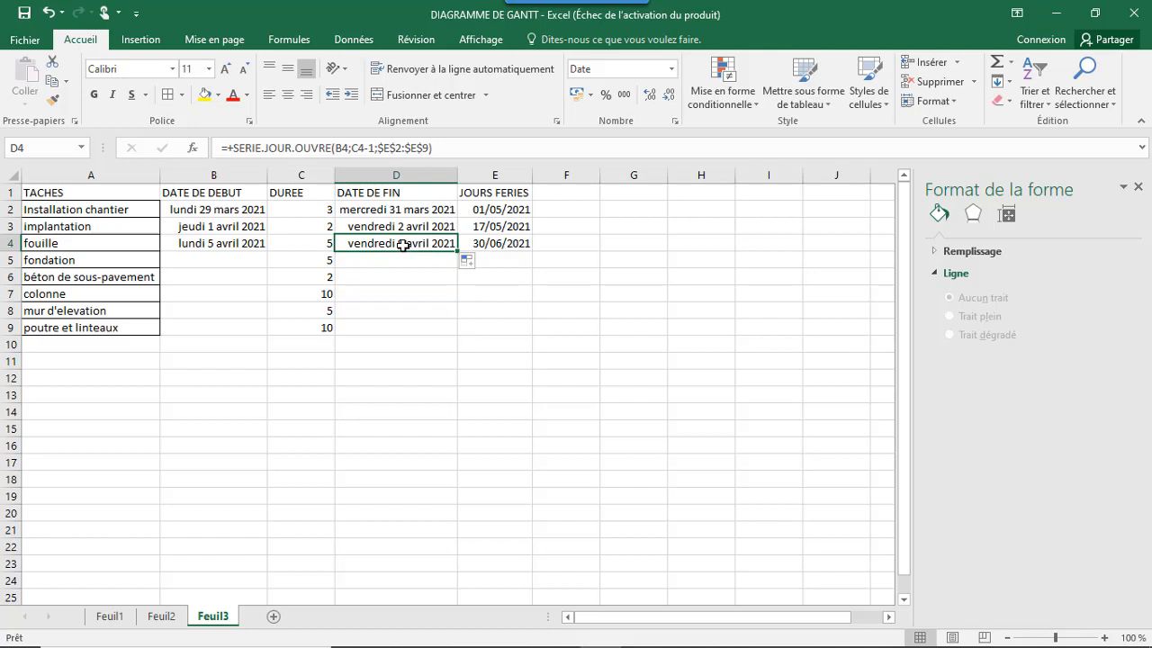
left_click(398, 210)
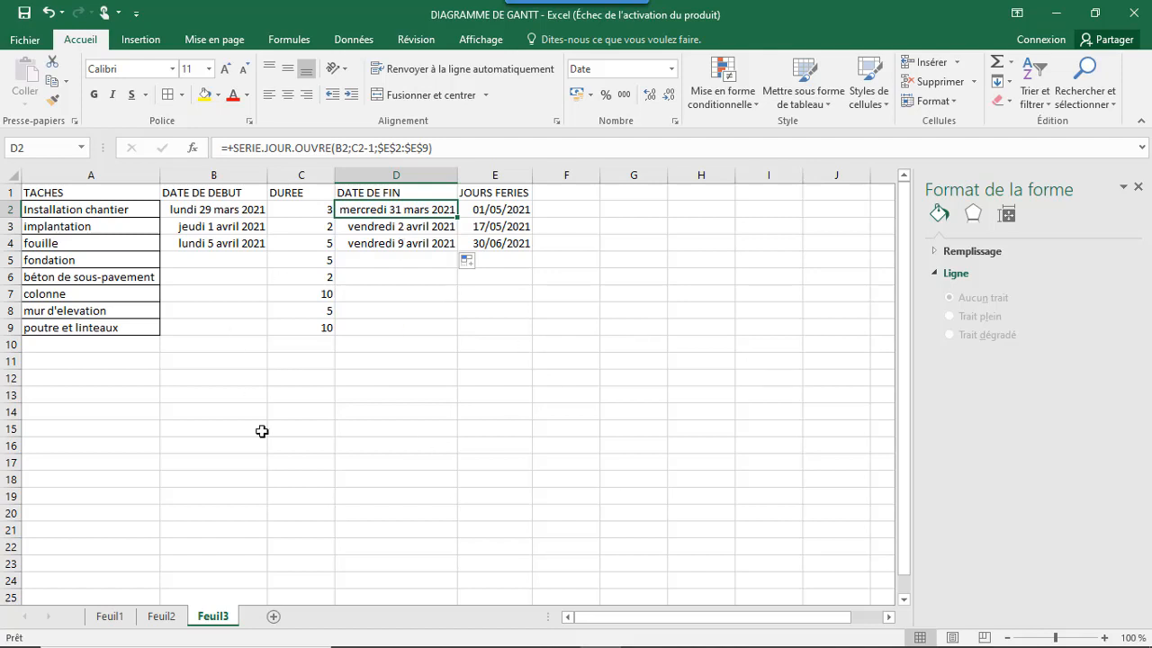
mouse_move(657, 617)
left_click(240, 215)
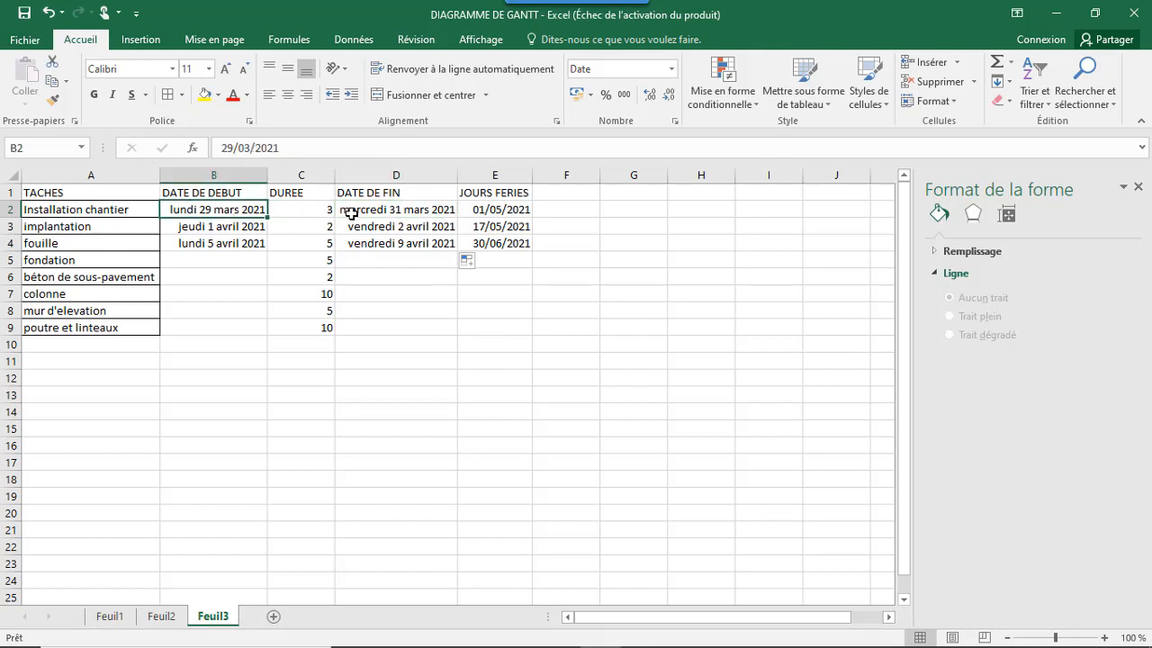
left_click(351, 212)
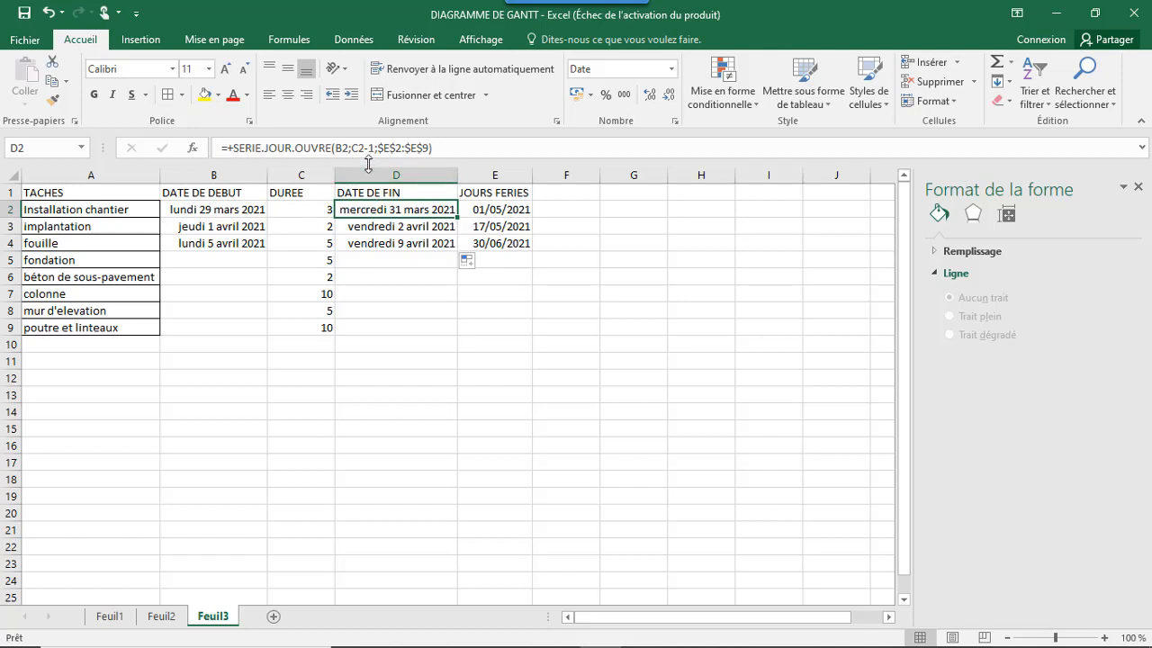
left_click(368, 227)
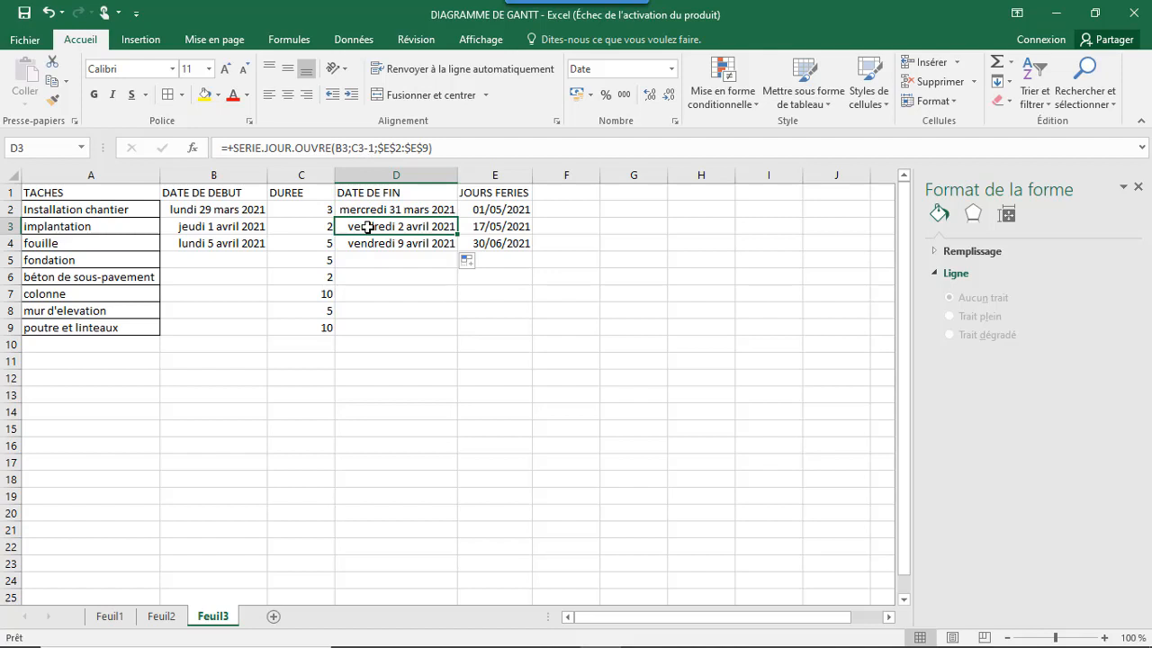
left_click(376, 210)
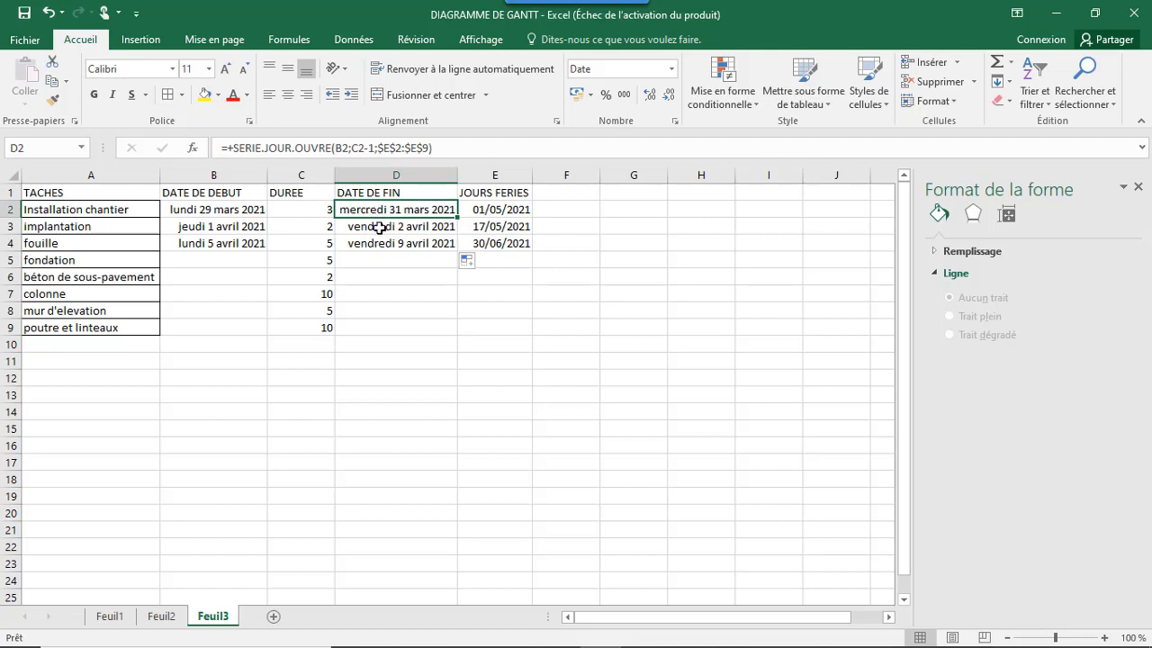
left_click(379, 227)
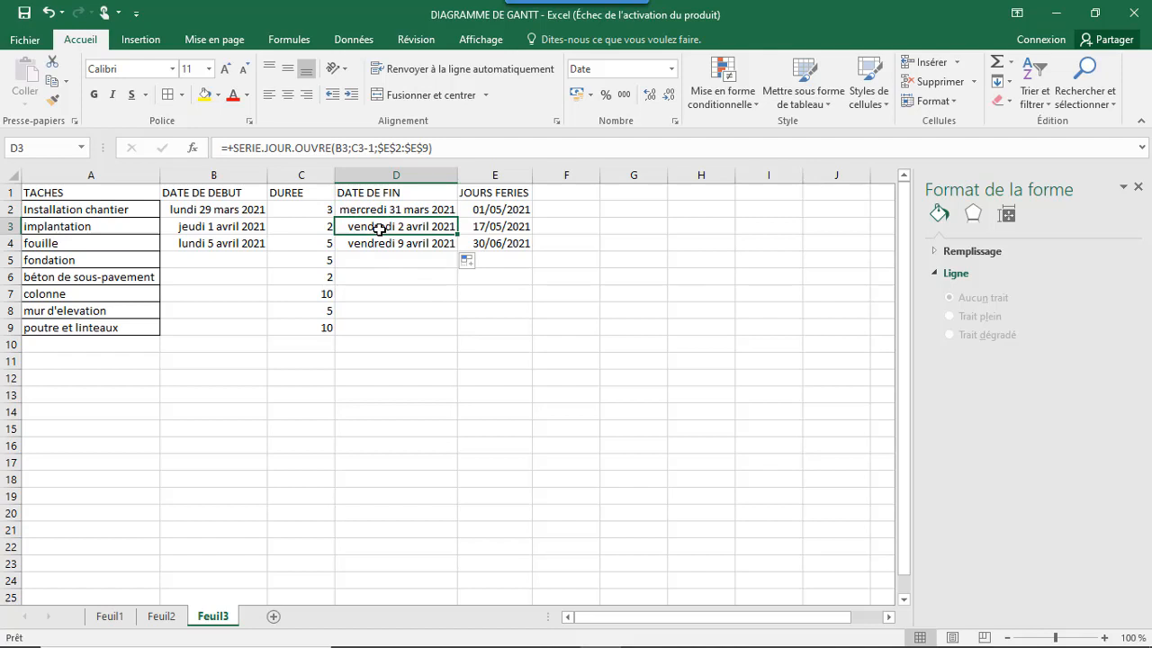
left_click(383, 244)
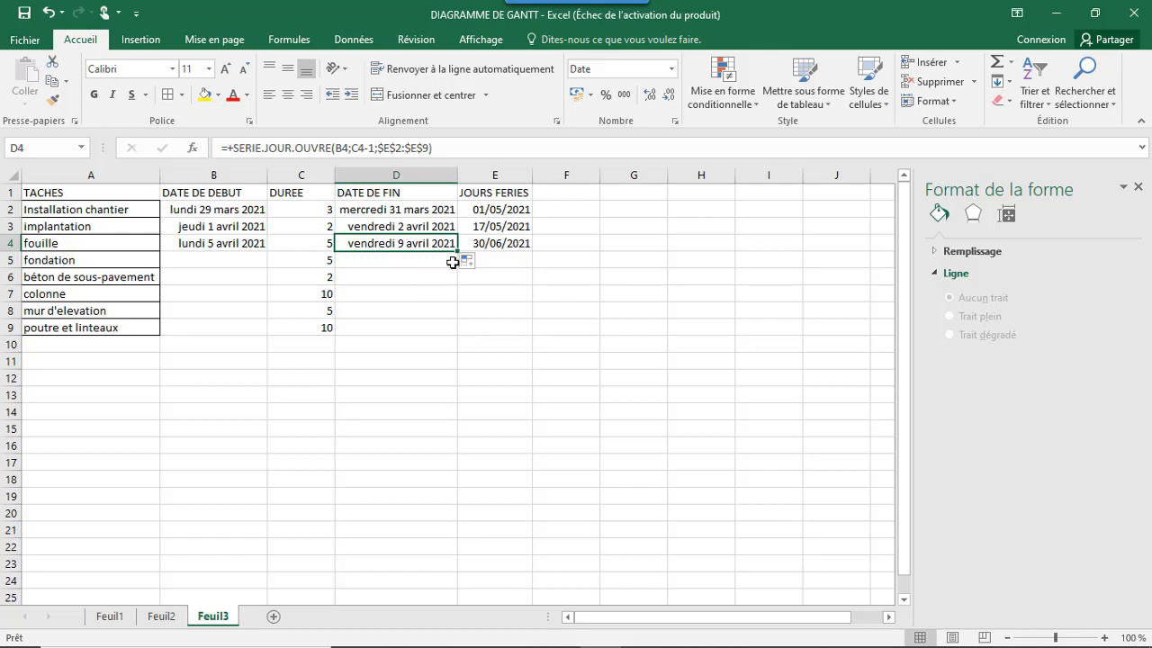
left_click_drag(457, 249, 463, 270)
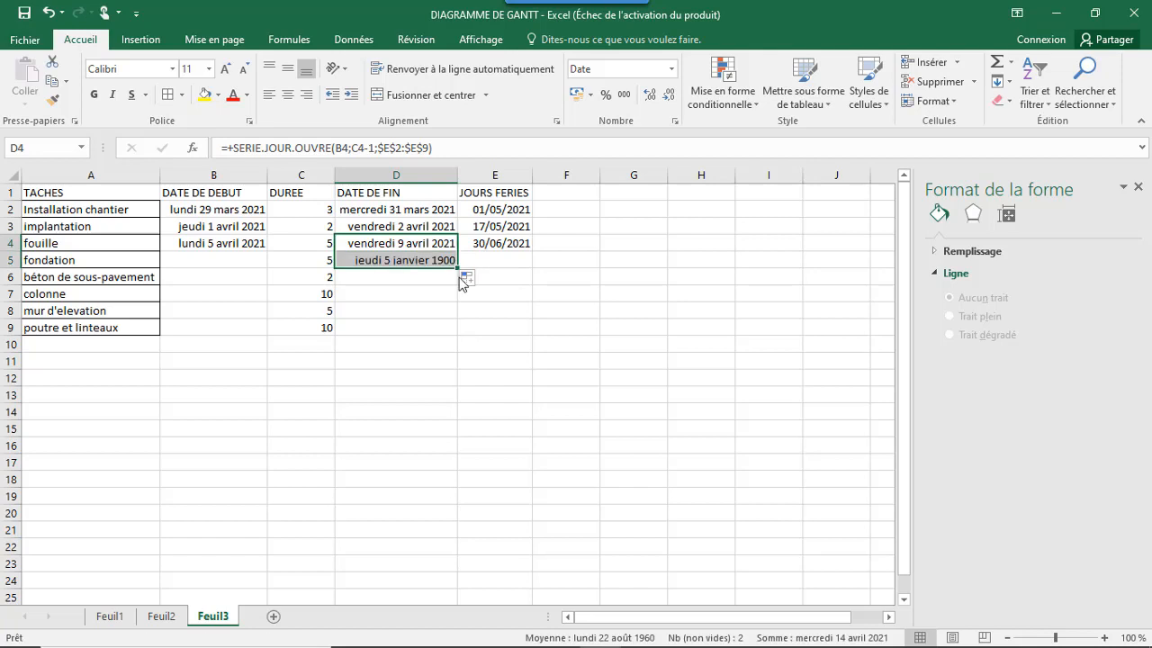
left_click(407, 281)
left_click(409, 261)
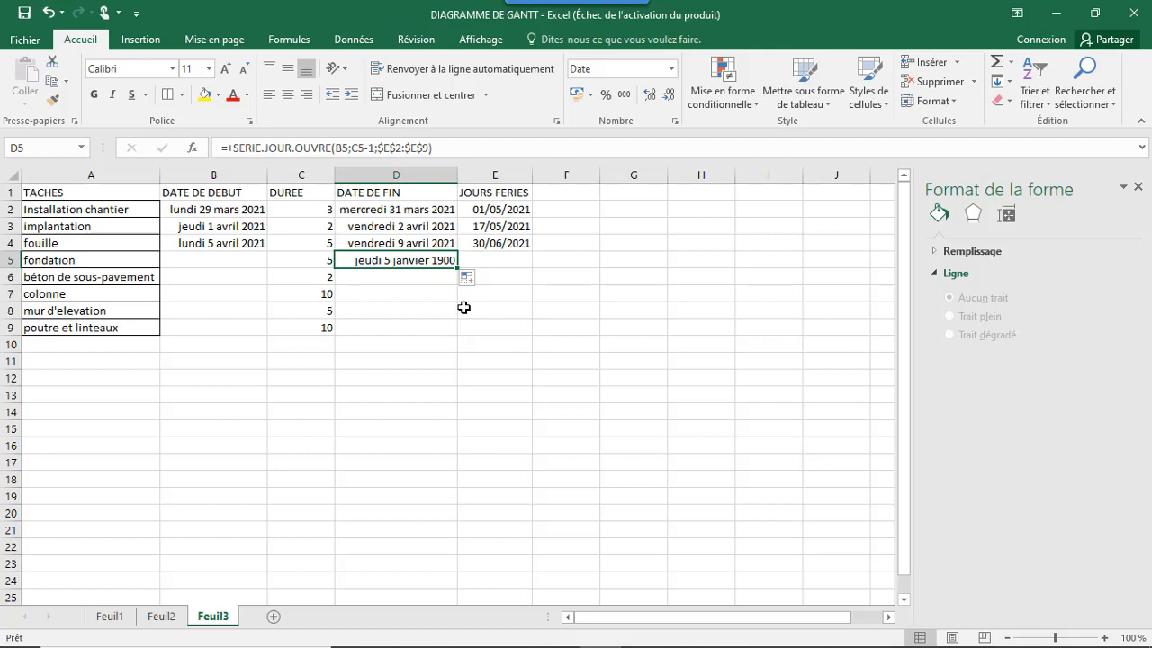
key("Delete")
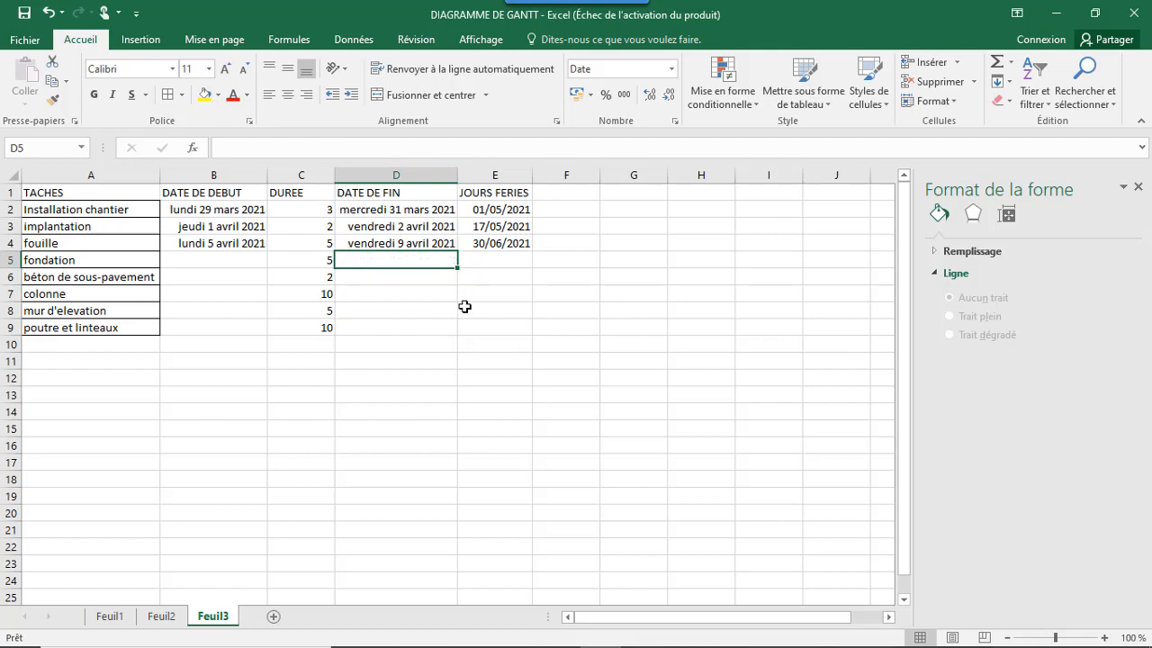
left_click(392, 296)
left_click(381, 261)
Copy fouille's start date formula from B4 into B5 and its end date formula from D4 into D5 for fondation.
left_click(214, 243)
left_click(217, 258)
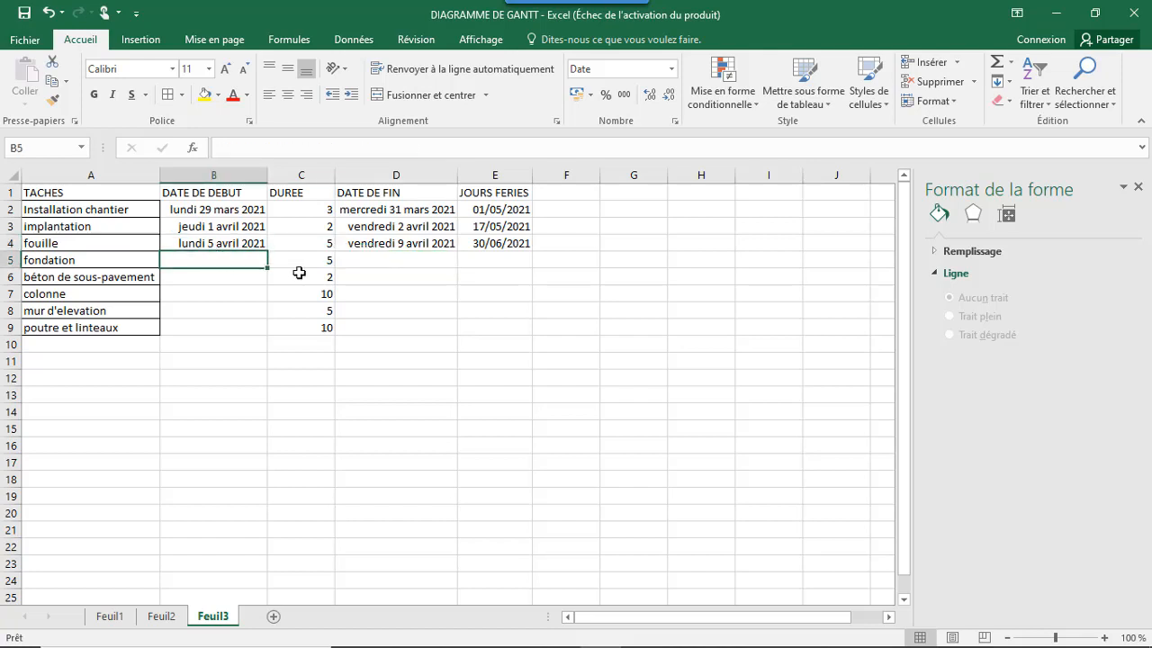
left_click(260, 249)
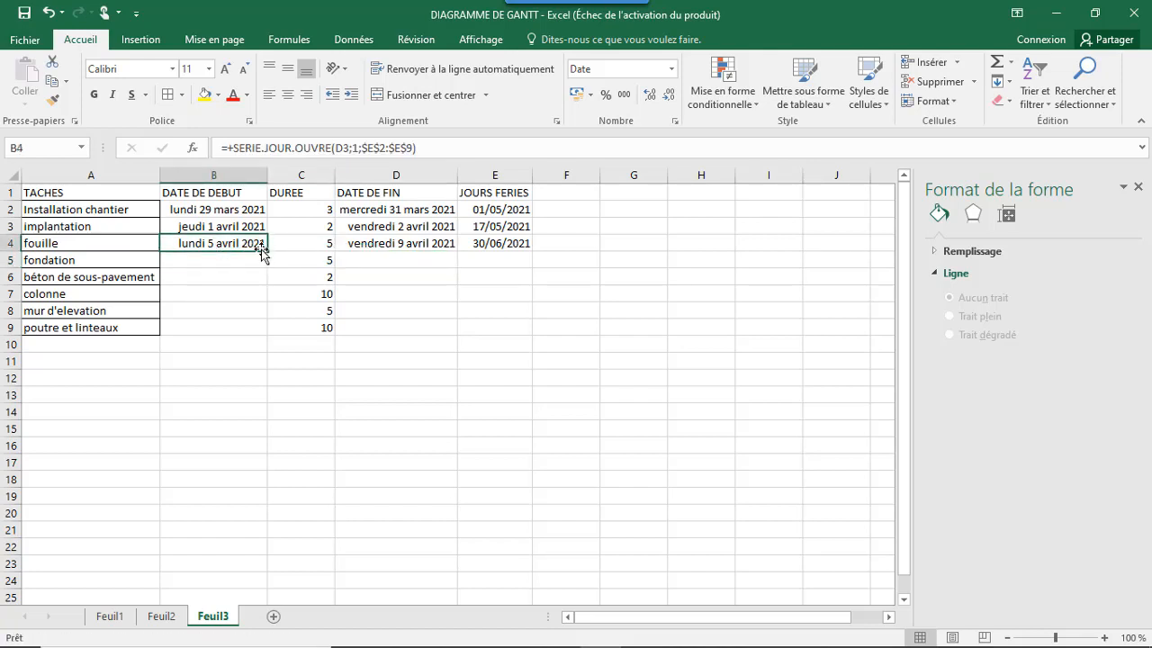
left_click_drag(264, 249, 267, 266)
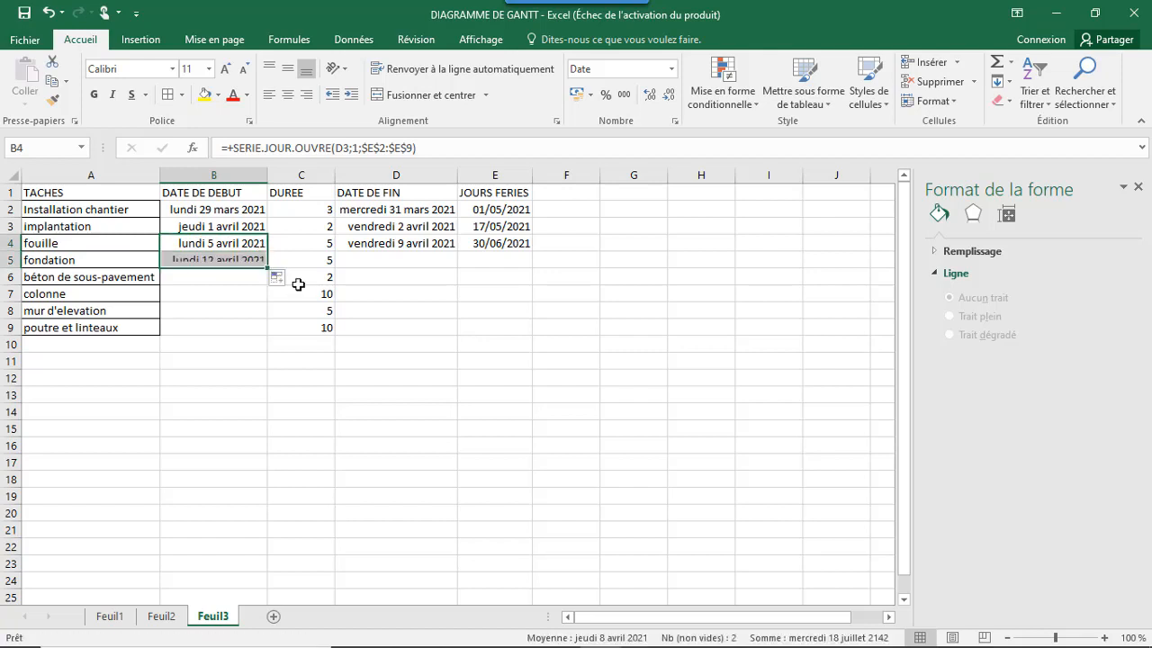
left_click(381, 247)
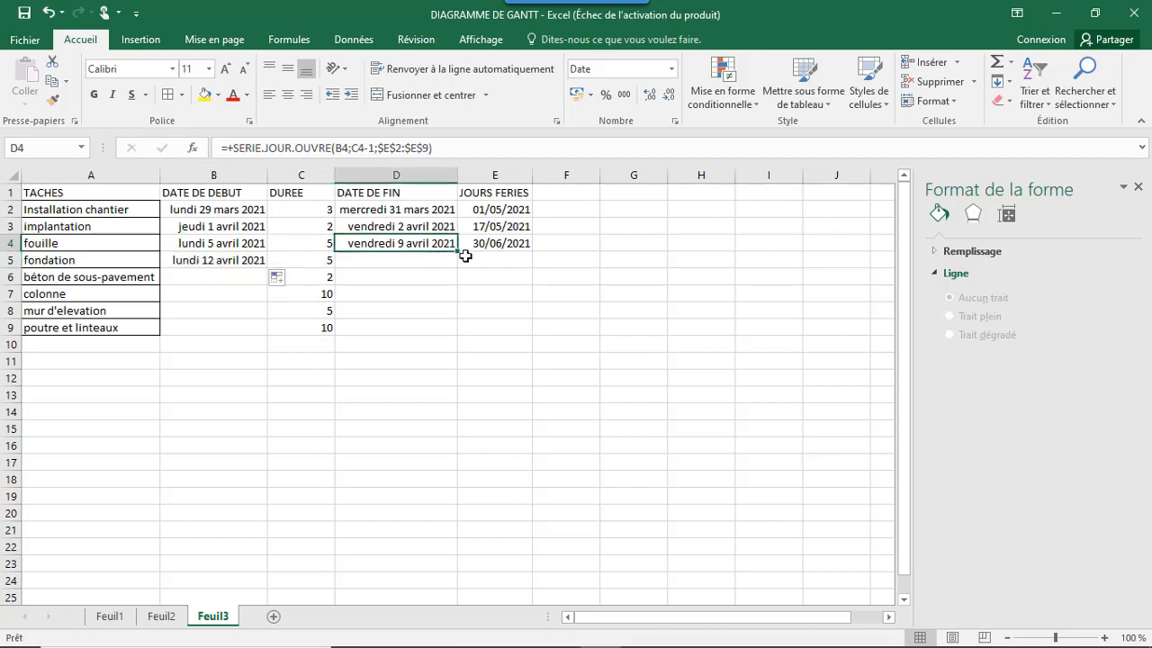
left_click_drag(457, 253, 457, 268)
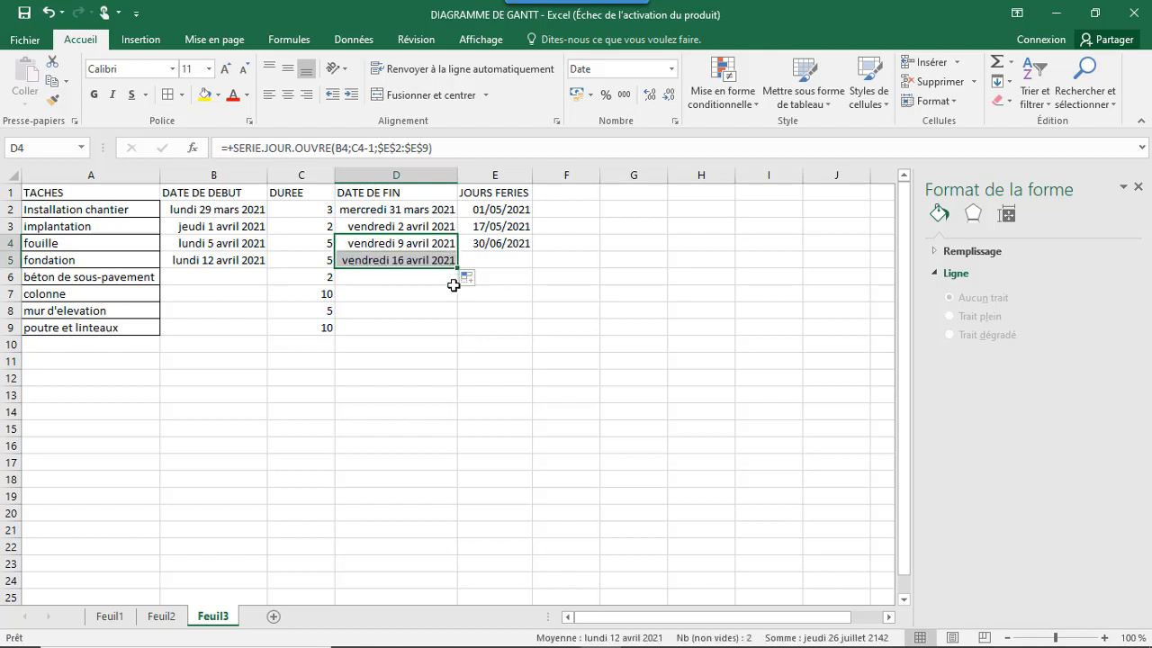
Copy fondation's start and end date formulas from B5 and D5 into B6 and D6 for béton de sous-pavement.
left_click(258, 261)
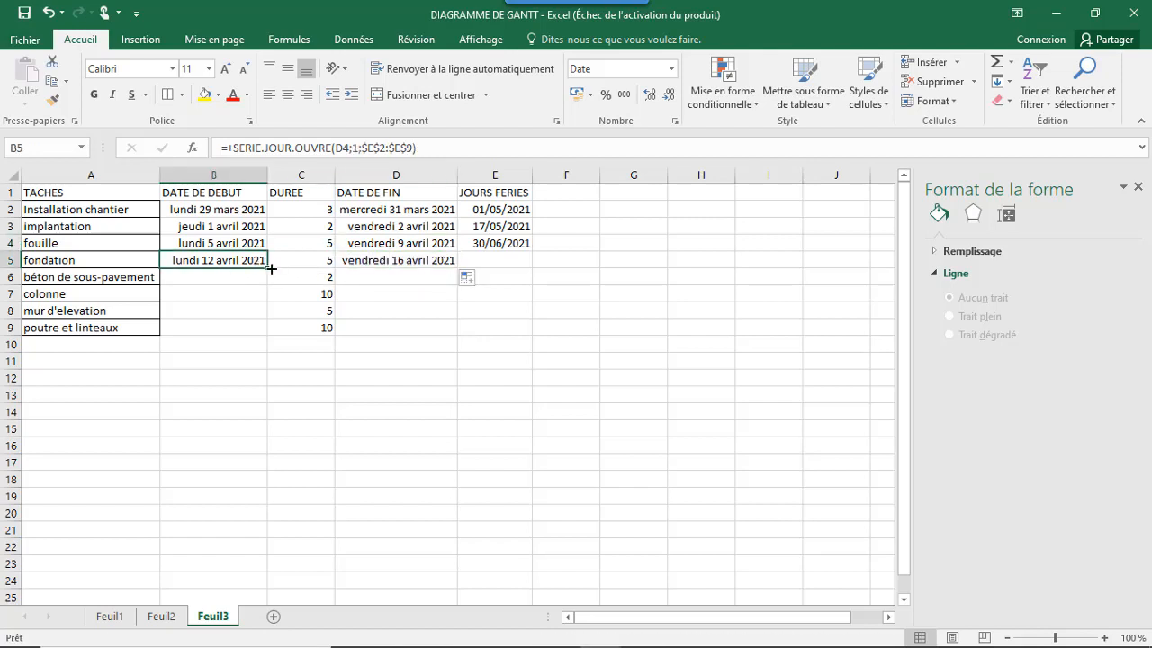
left_click_drag(267, 268, 267, 281)
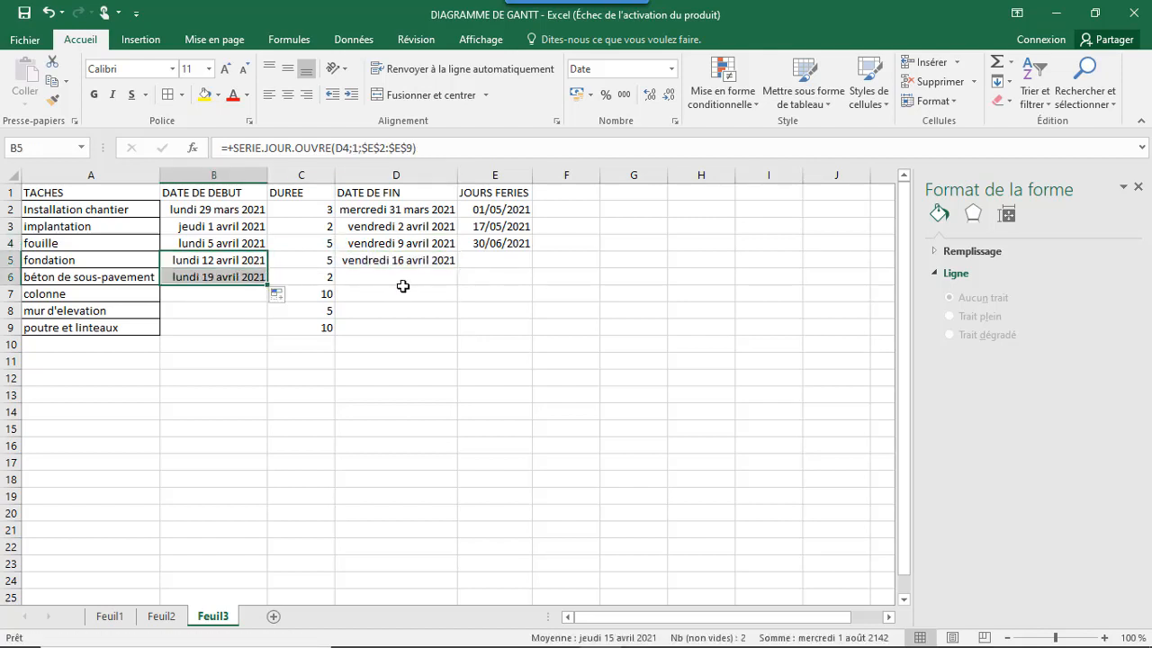
left_click(411, 261)
mouse_move(456, 267)
left_mouse_down()
mouse_move(525, 289)
mouse_move(455, 289)
left_mouse_up()
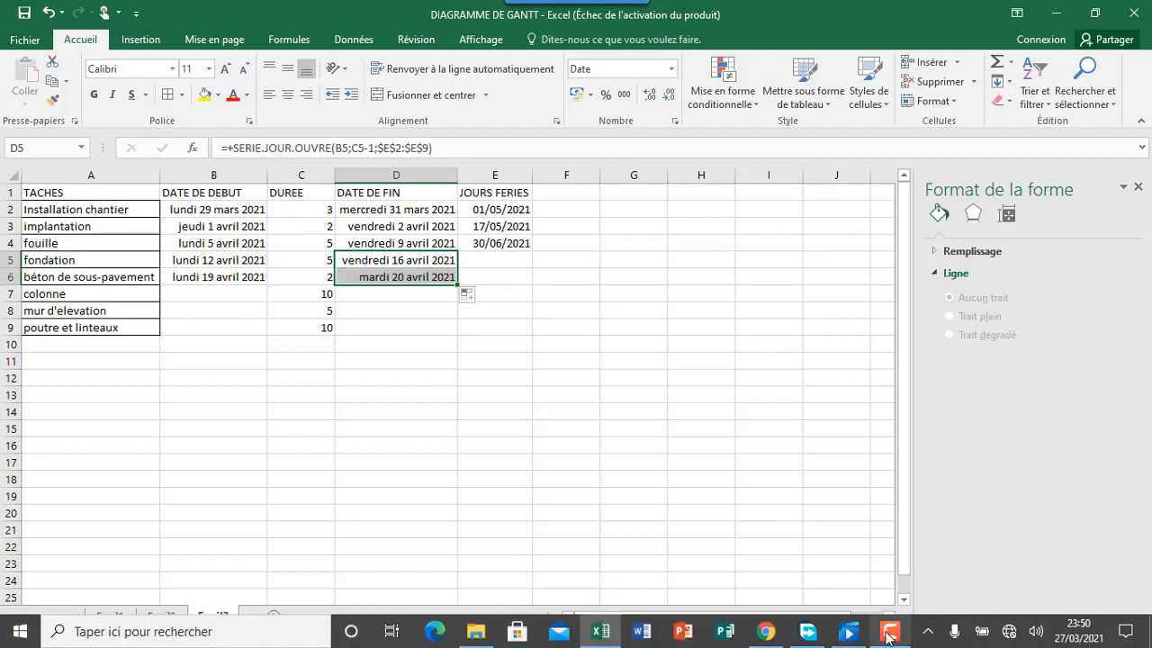
left_click(886, 637)
left_click(1065, 586)
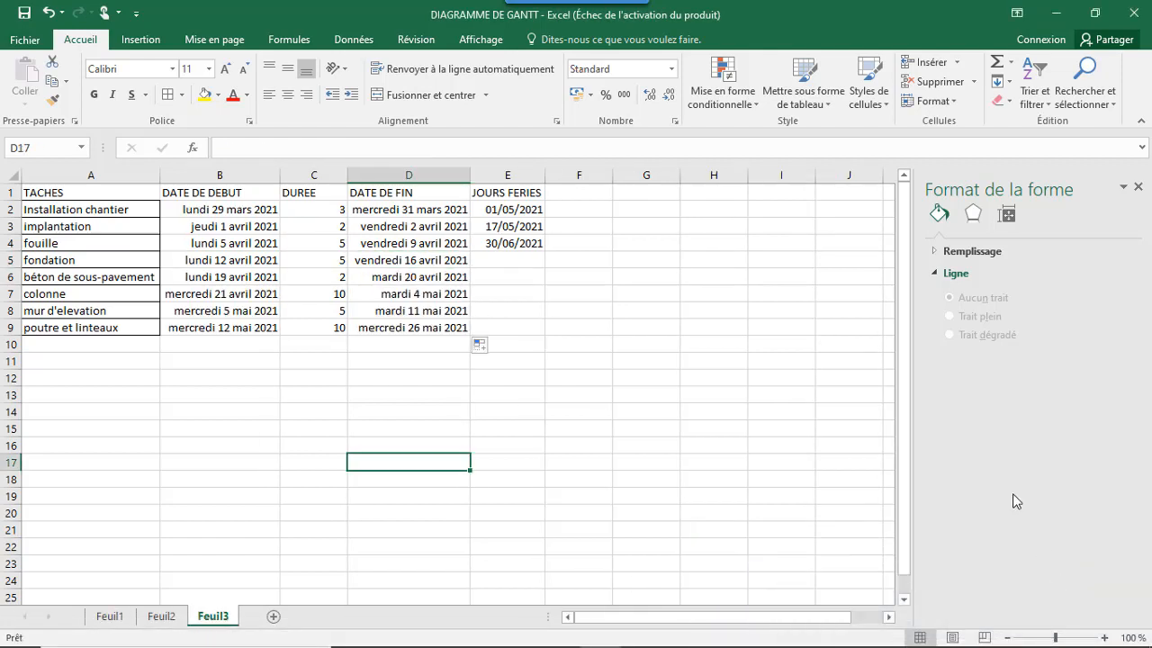
Format the range A1:E9 as a table with headers, using a blue-header style.
left_click(592, 309)
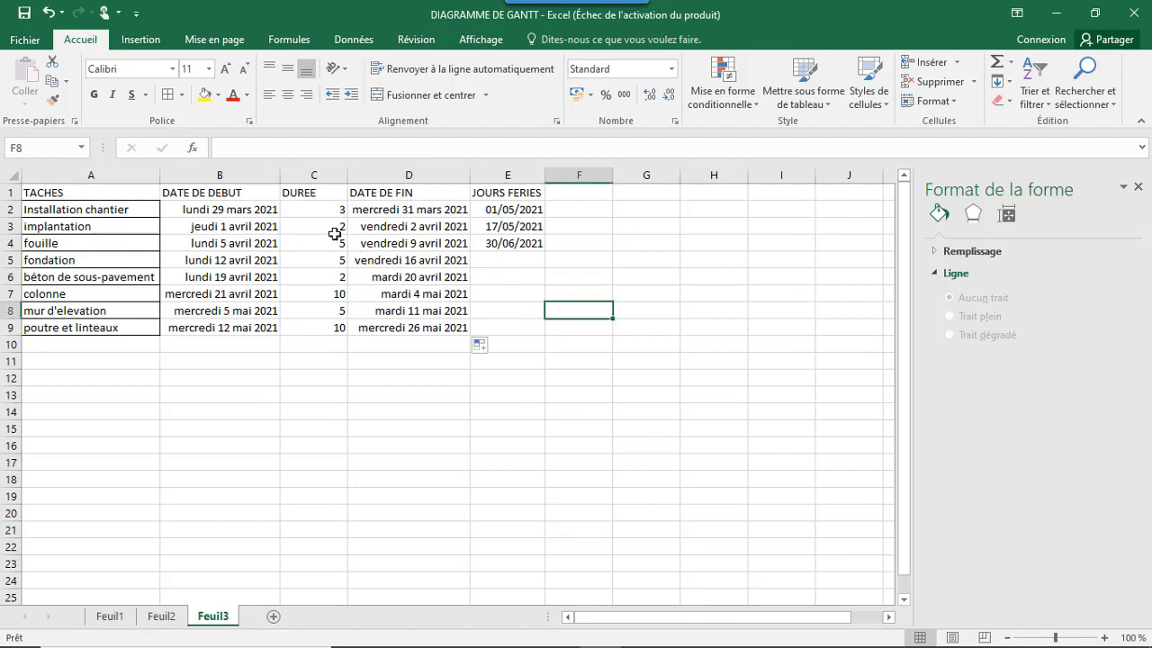
left_click_drag(69, 192, 506, 326)
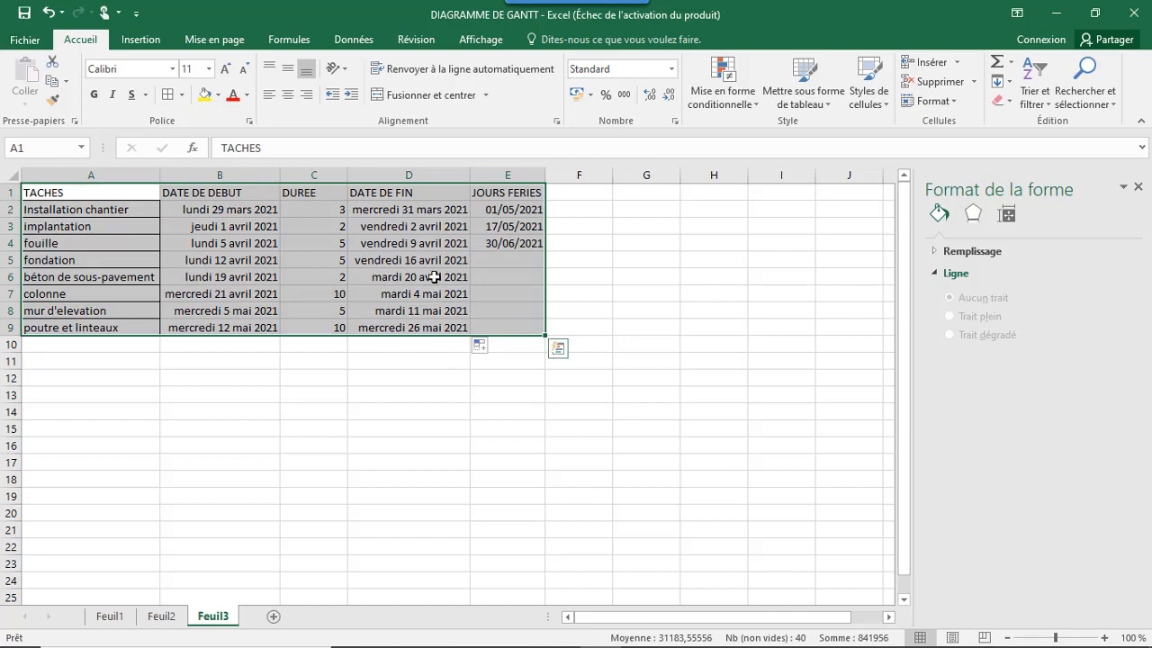
left_click(829, 106)
left_click(811, 203)
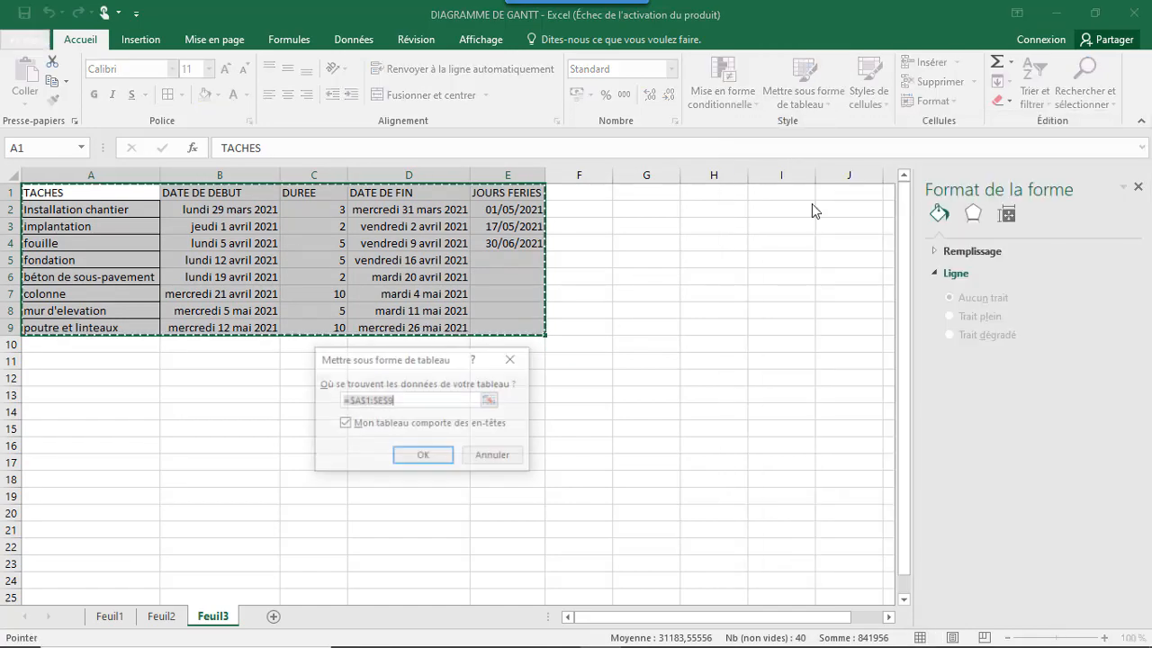
left_click(423, 455)
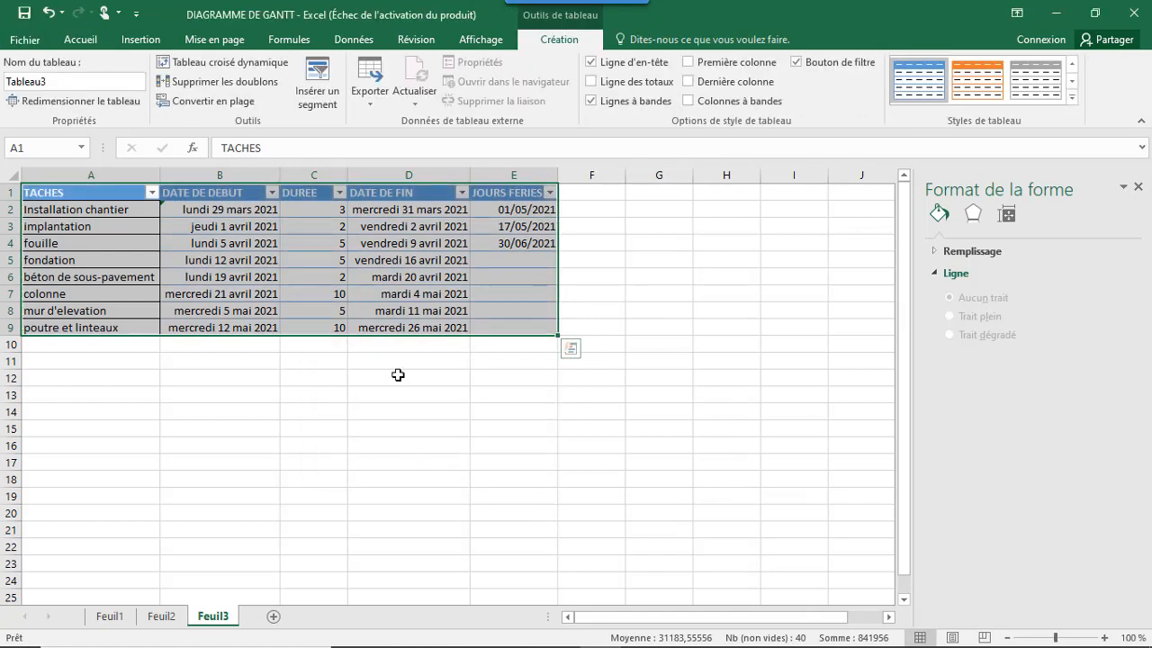
left_click(334, 384)
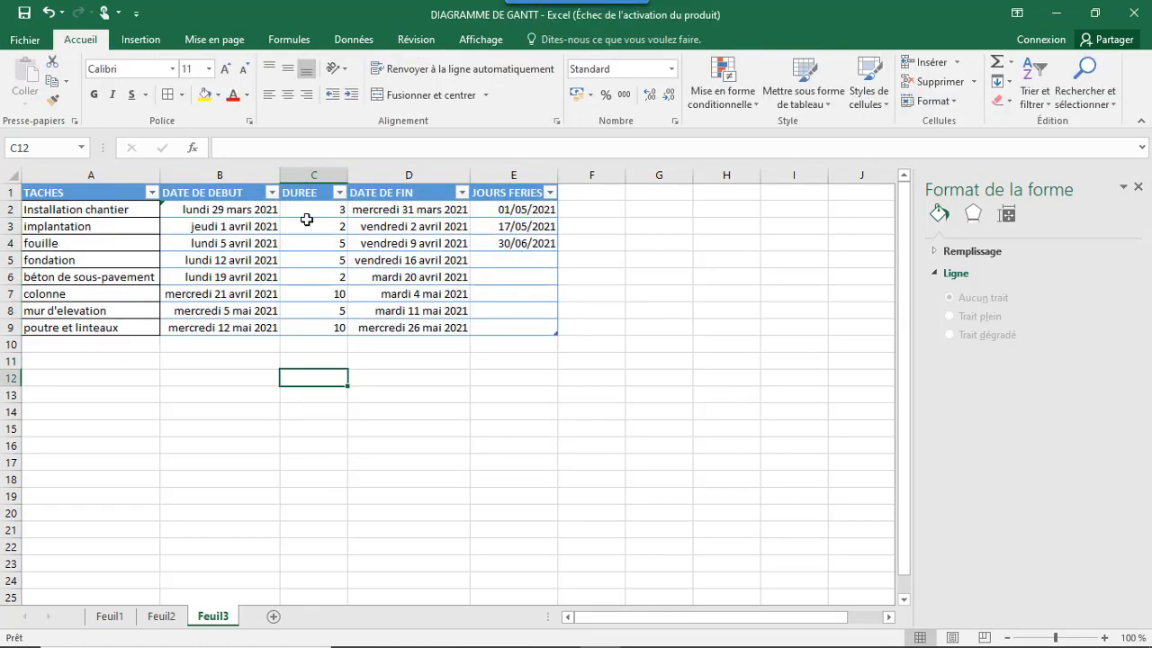
Center the DUREE column's header and values in C1:C9.
left_click_drag(308, 192, 336, 325)
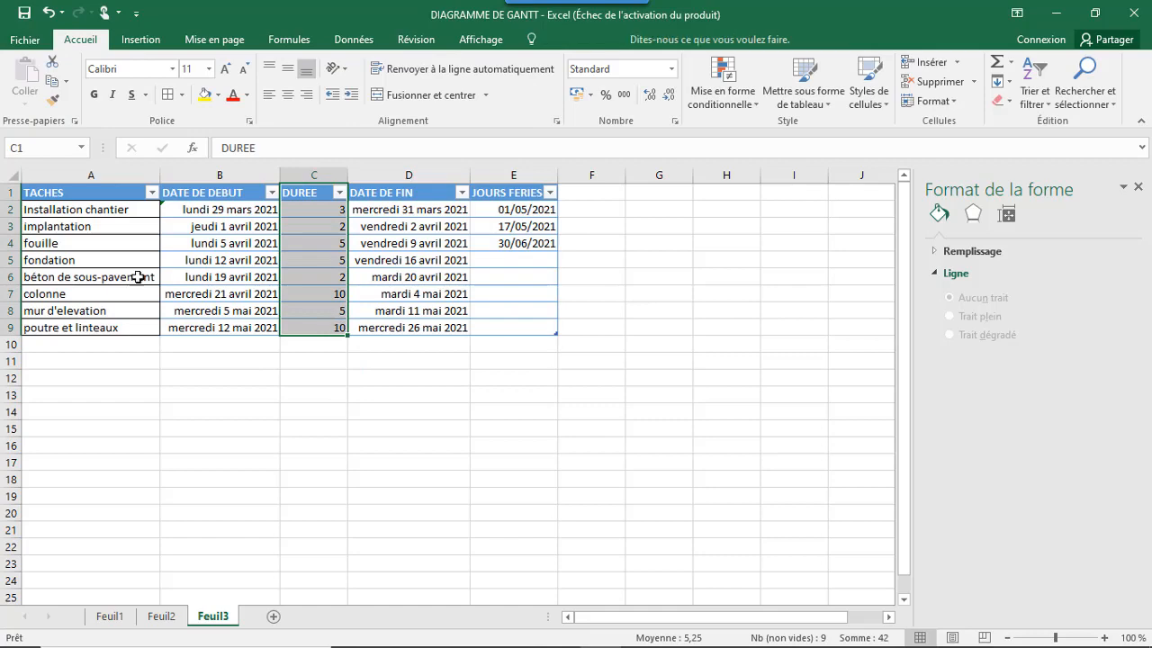
left_click(101, 41)
left_click(287, 94)
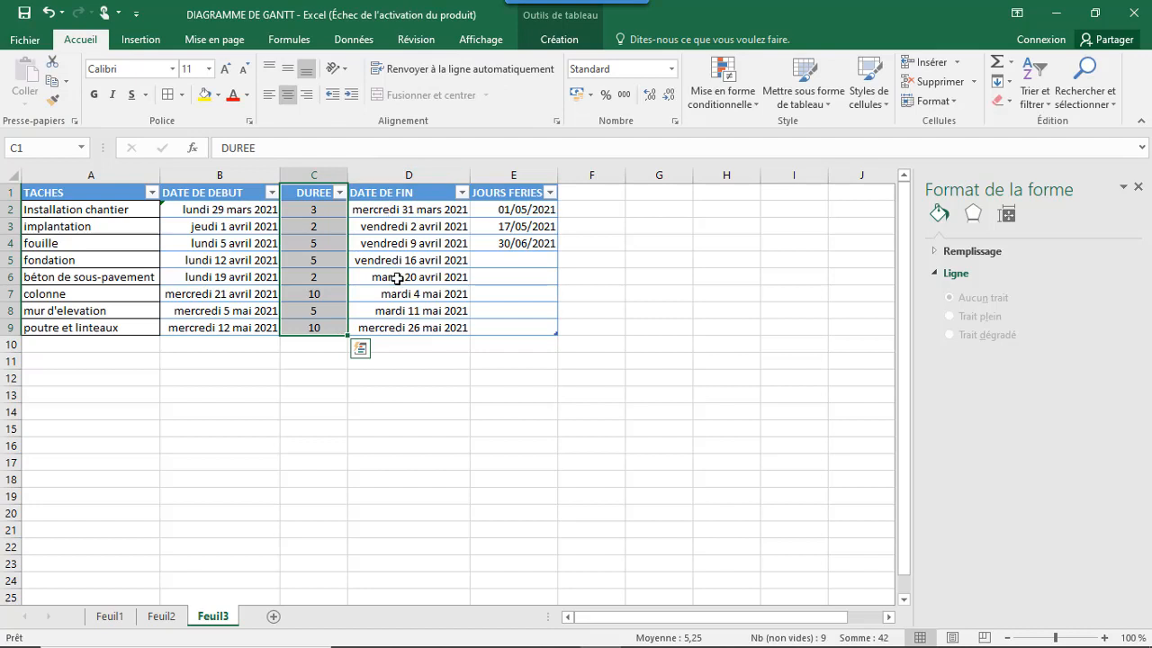
left_click(398, 277)
Apply the custom number format 0" JOURS" to the duration values in C2:C9.
left_click_drag(318, 212, 318, 326)
right_click(318, 326)
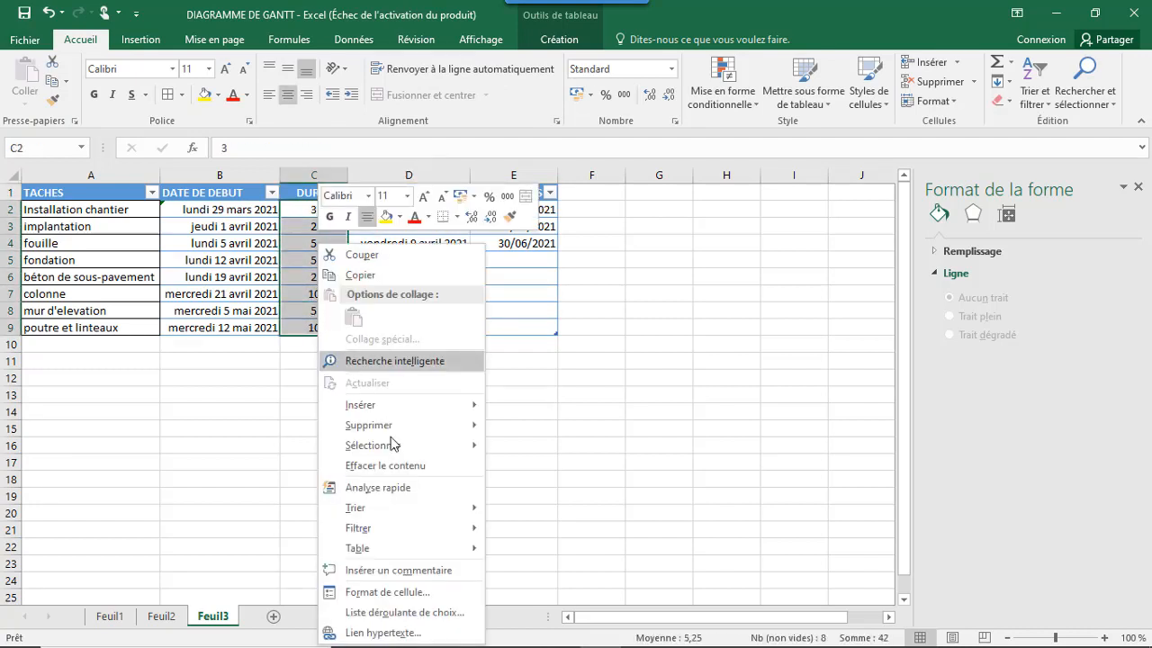
left_click(394, 595)
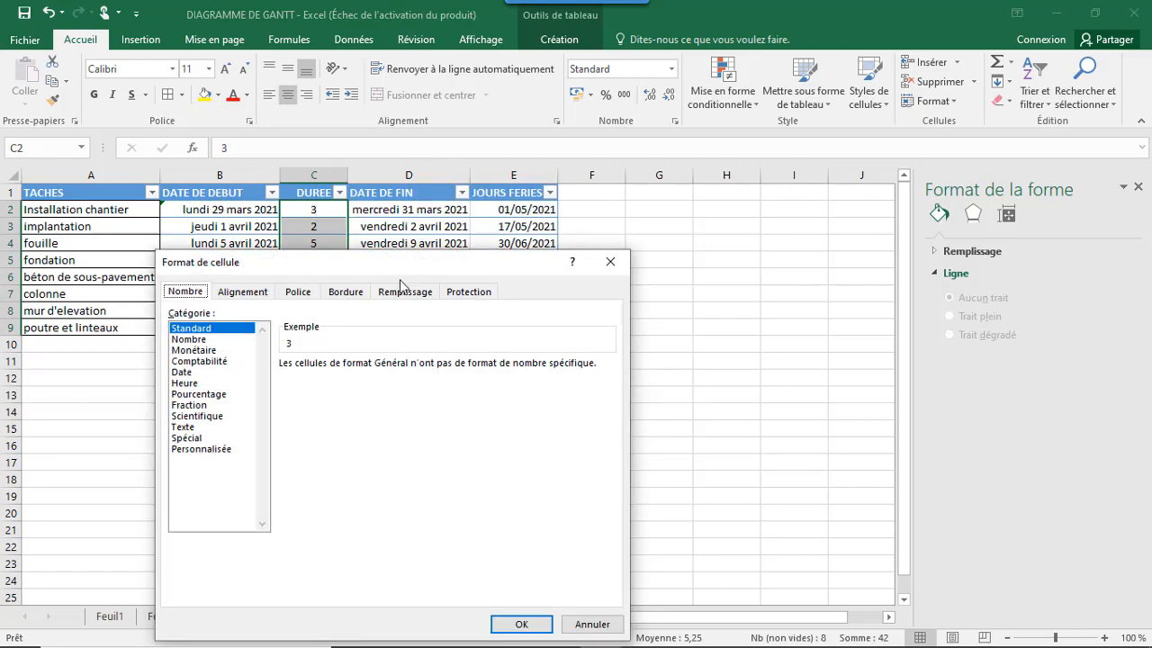
left_click(194, 449)
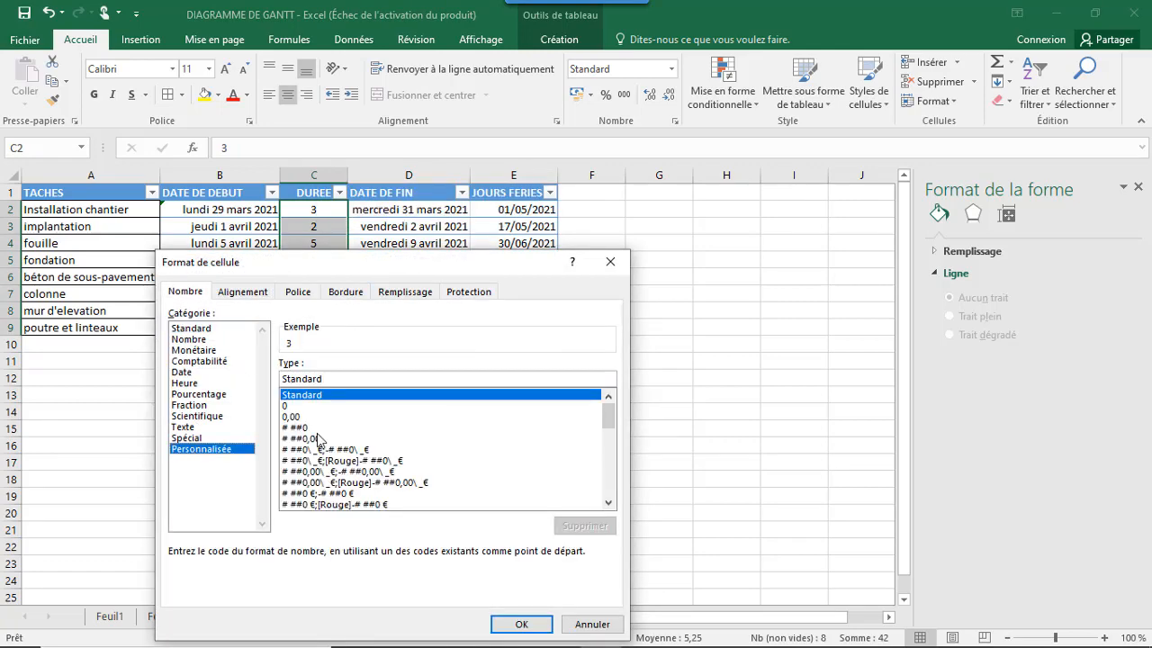
left_click(308, 406)
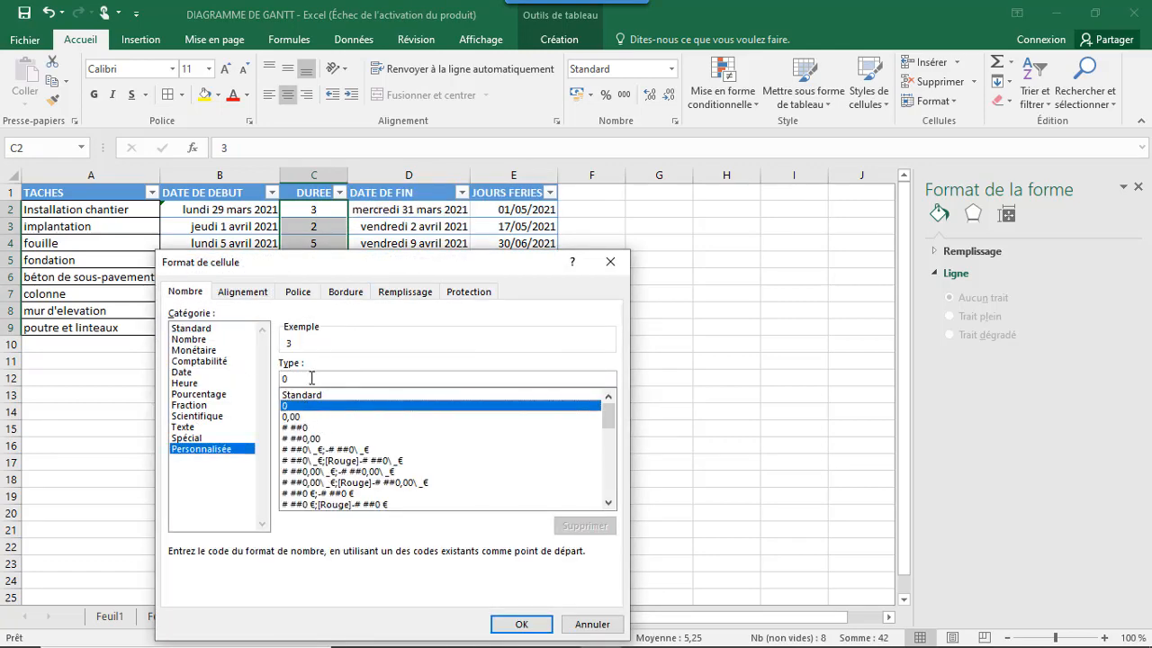
left_click(312, 378)
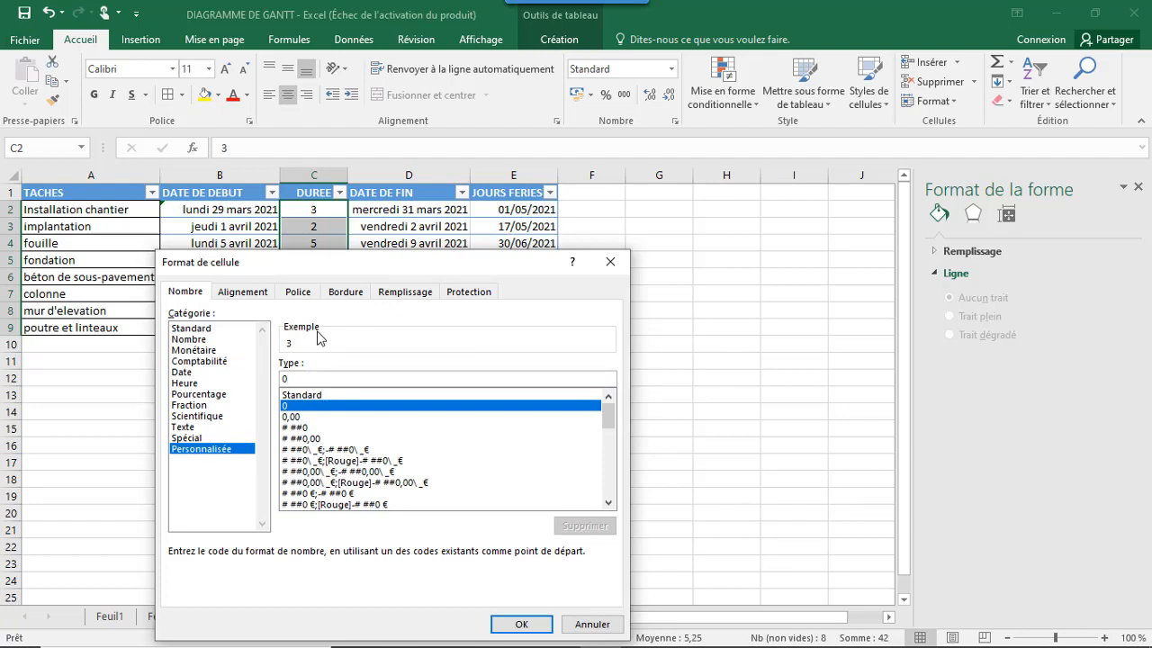
type("3")
key("BackSpace")
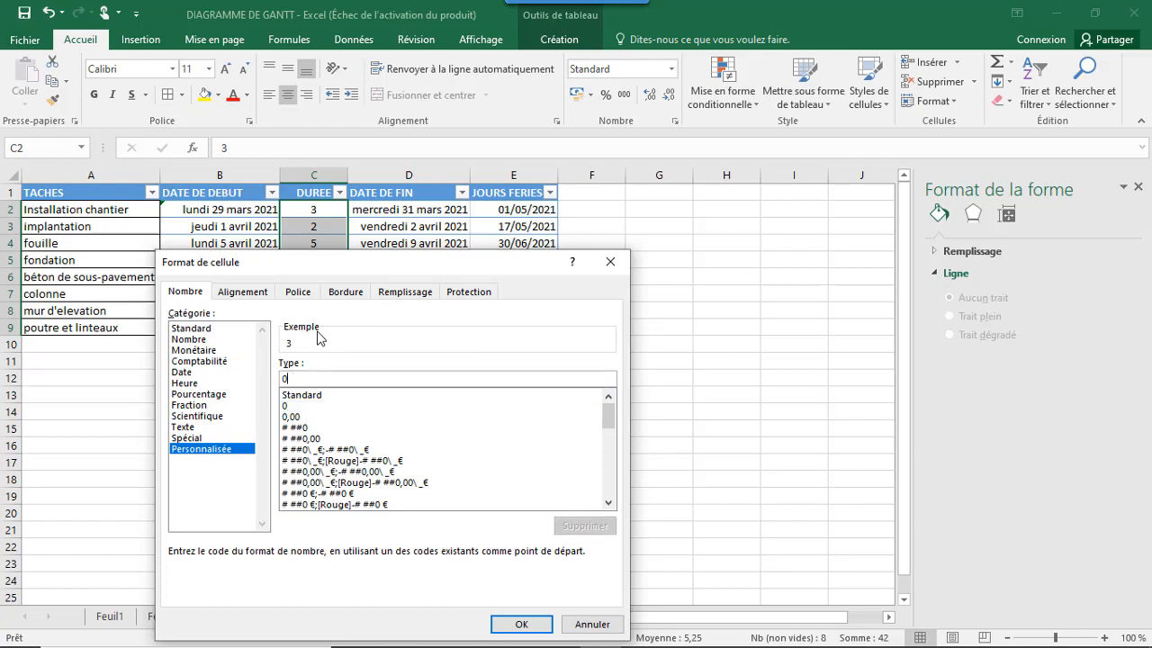
type("\" JOURS")
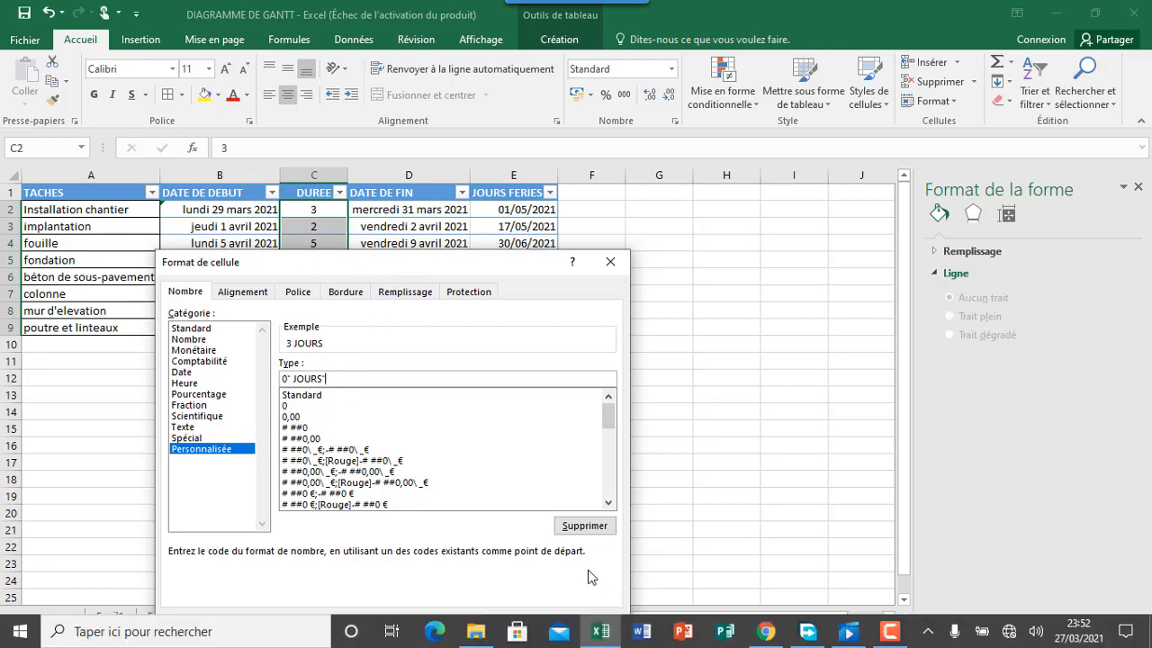
left_click(525, 623)
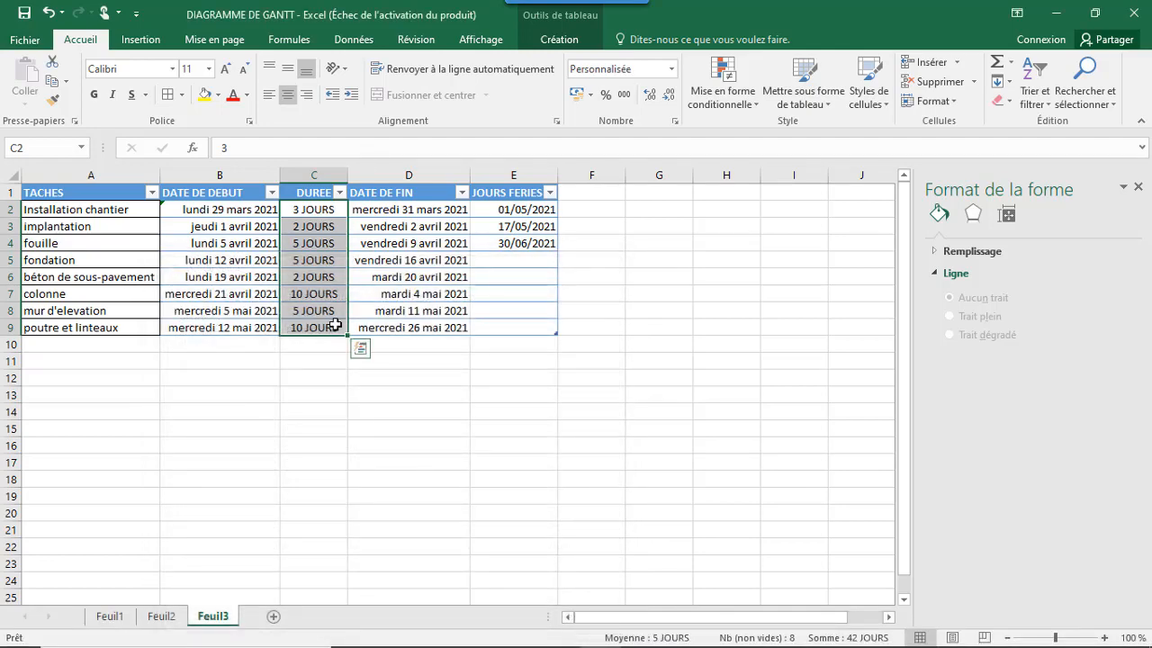
left_click(336, 393)
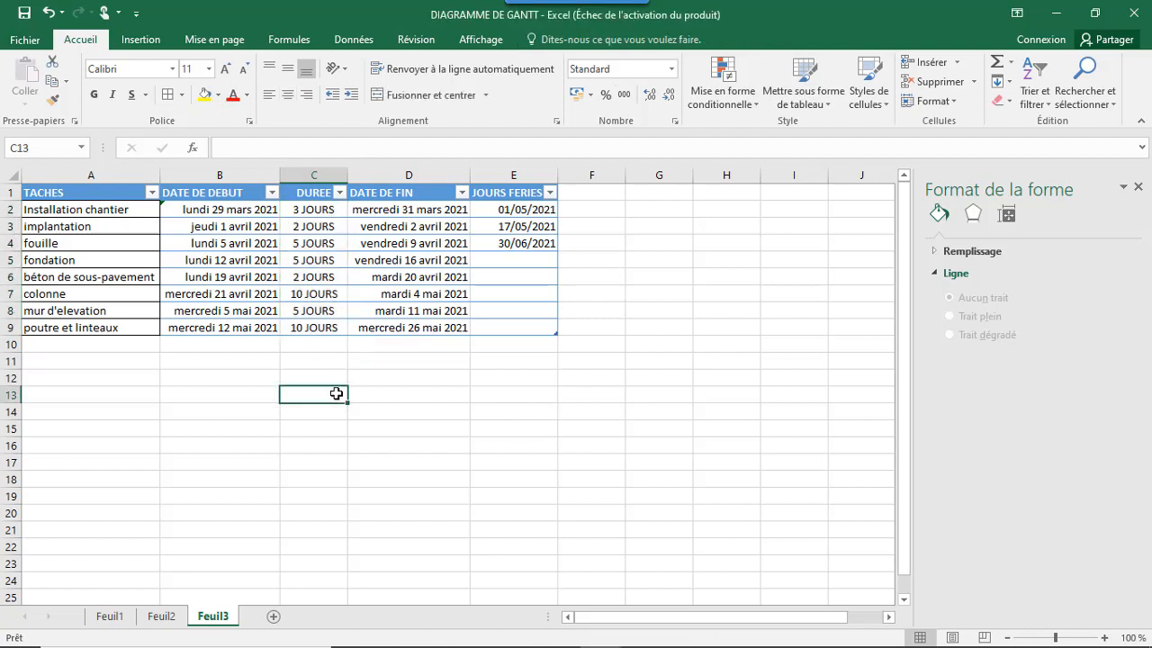
Apply black borders to all cells of the task table A1:E9.
left_click_drag(51, 195, 506, 334)
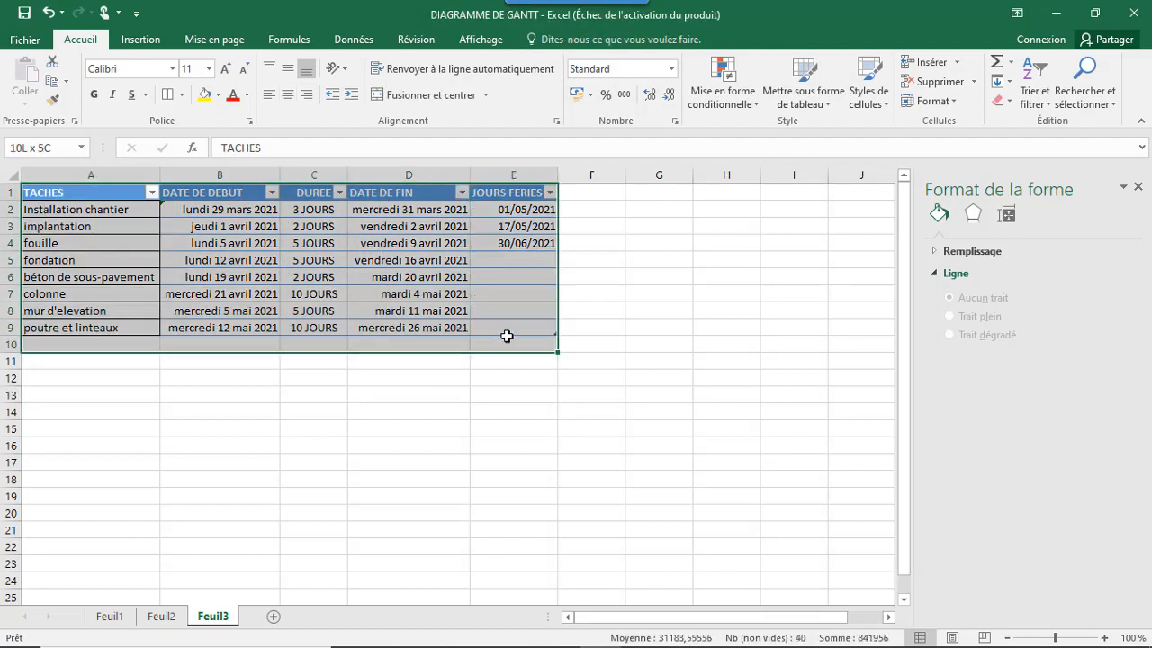
left_click(171, 95)
left_click(301, 397)
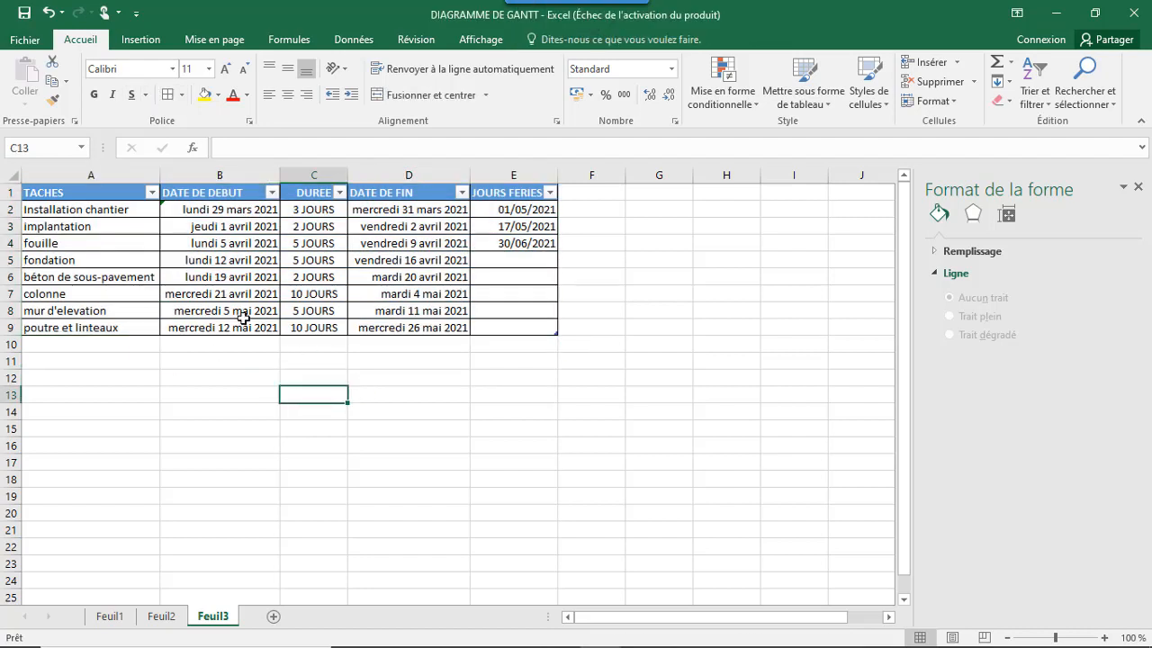
left_click(470, 396)
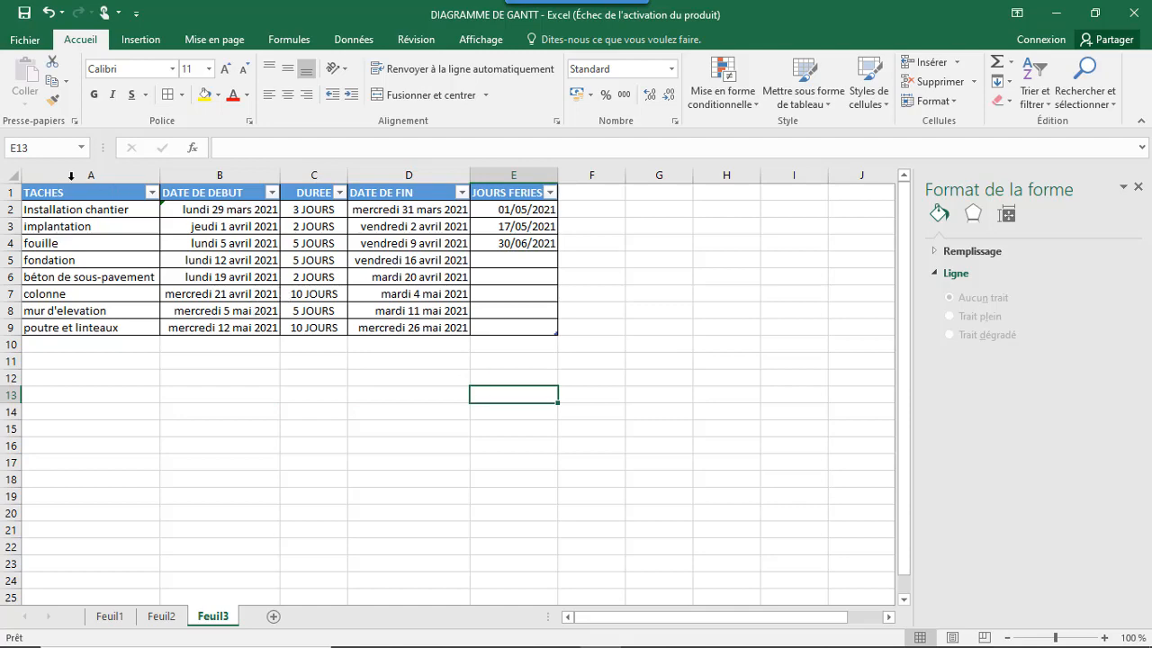
Insert a 2D stacked bar chart from the table A1:E9 and place it below the table.
left_click_drag(59, 194, 502, 332)
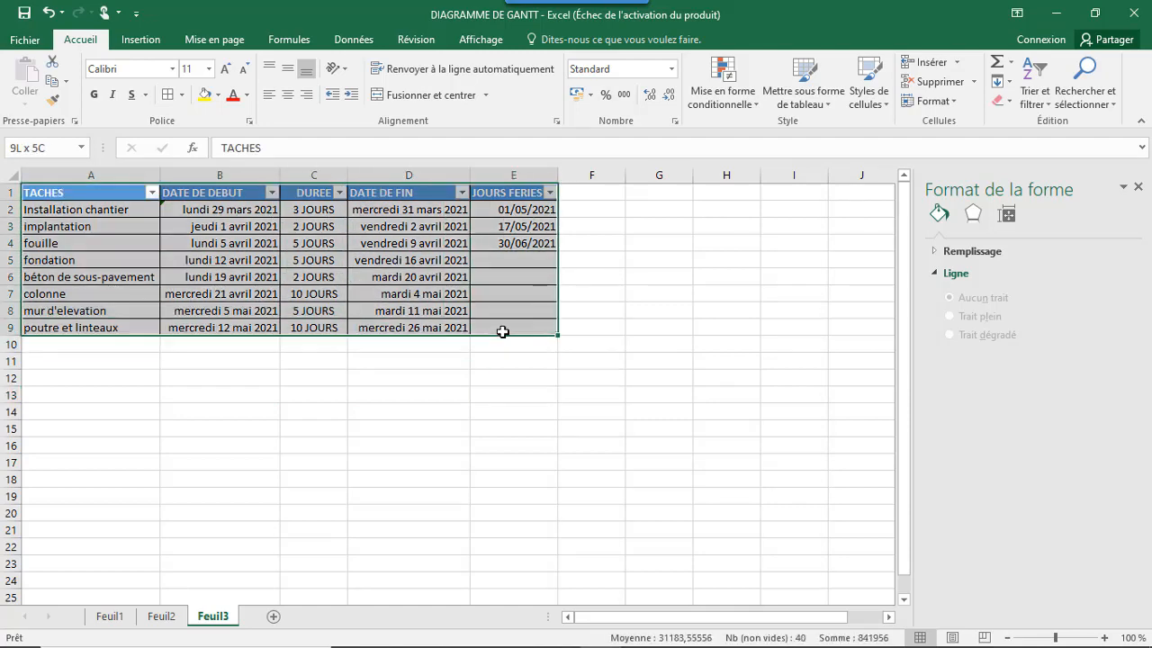
left_click(144, 40)
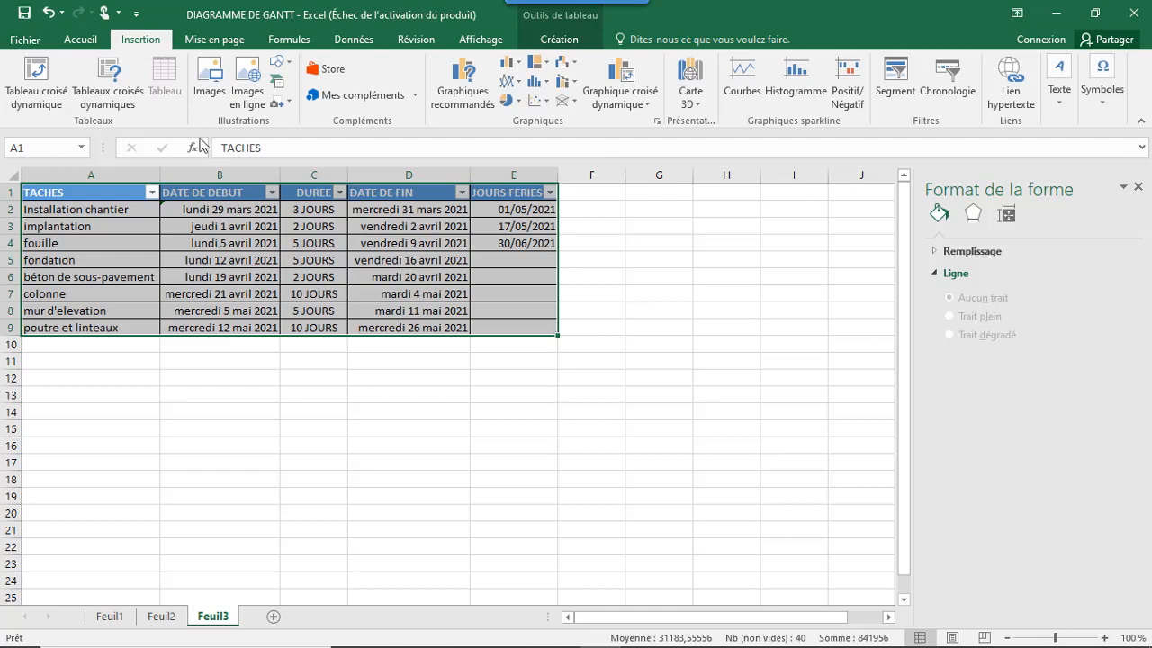
left_click(519, 69)
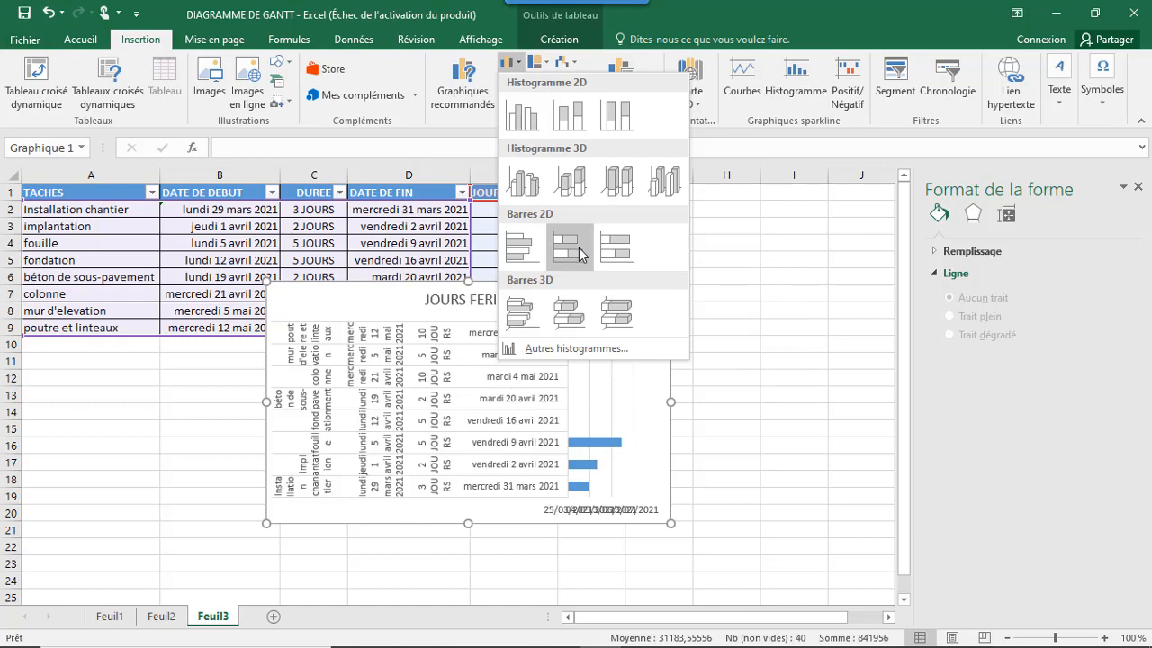
left_click(579, 247)
left_click_drag(578, 296, 617, 371)
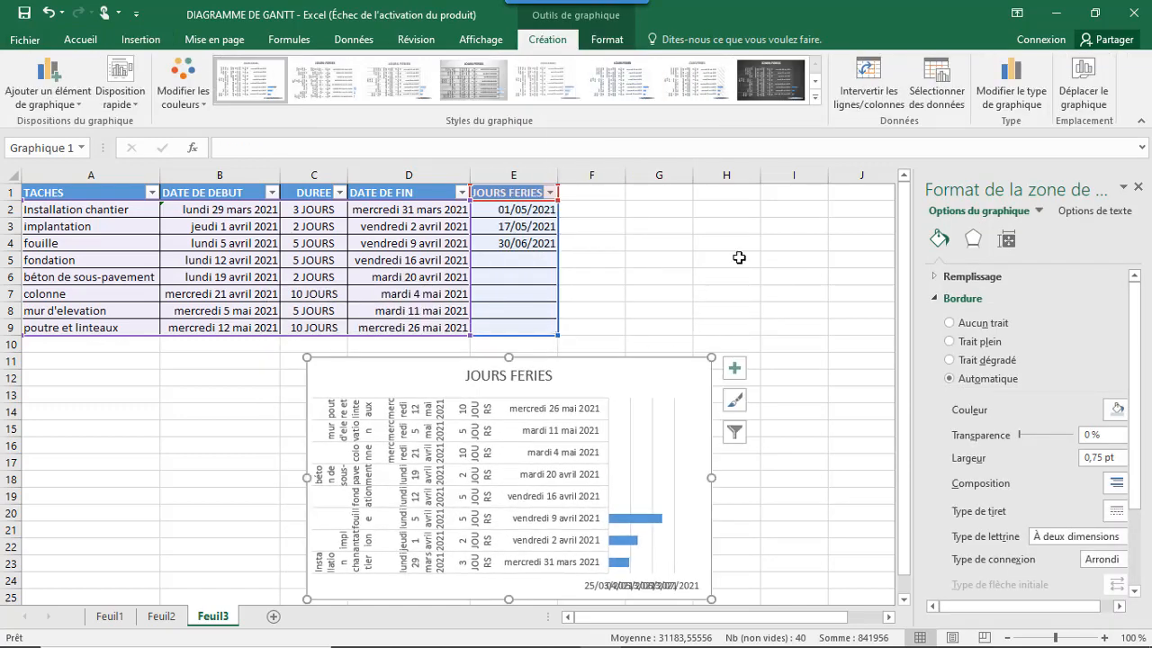
Set the chart's source data to the TACHES and DATE DE DEBUT columns and add a series named from C1 with values C2:C9.
left_click(941, 94)
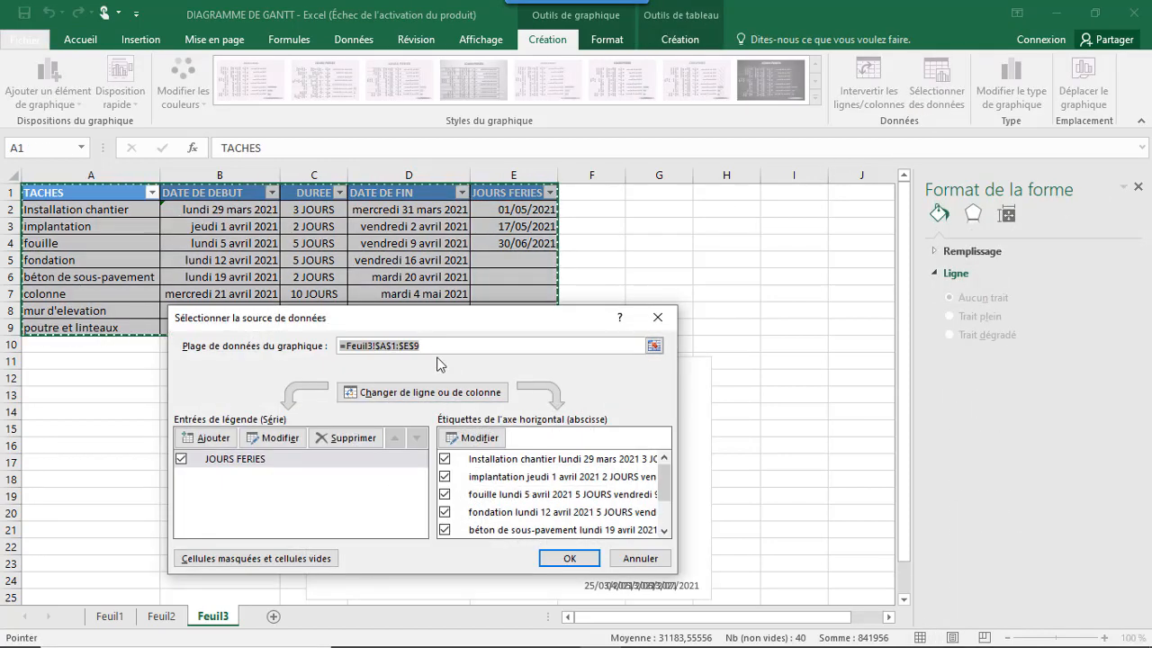
left_click_drag(58, 193, 226, 326)
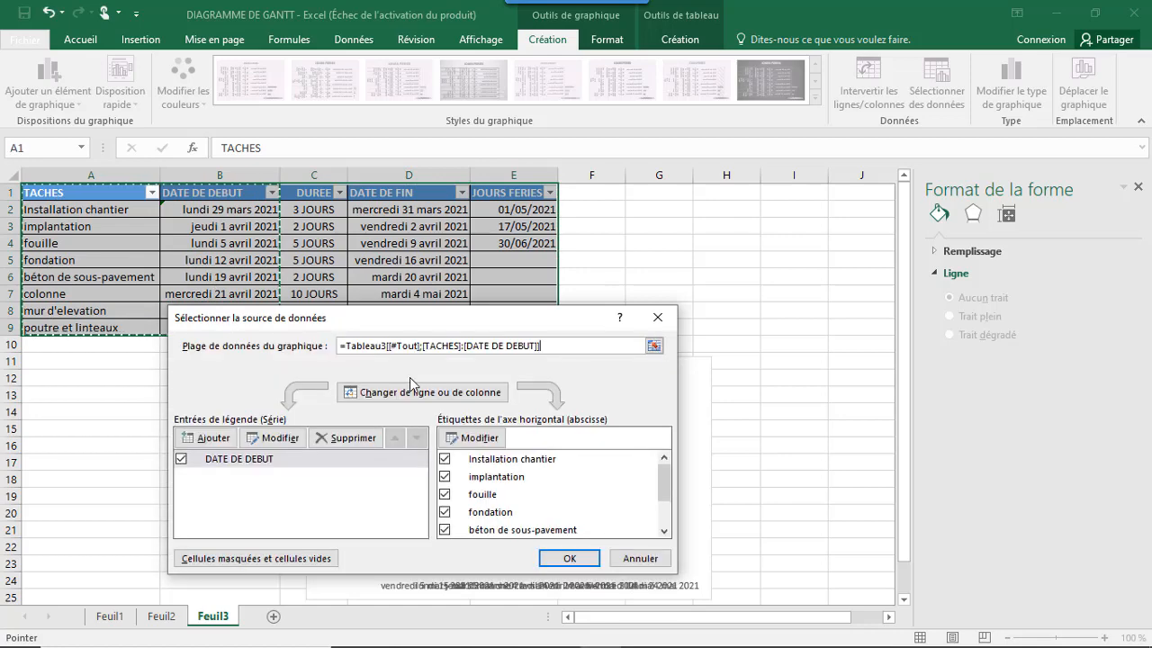
left_click(214, 438)
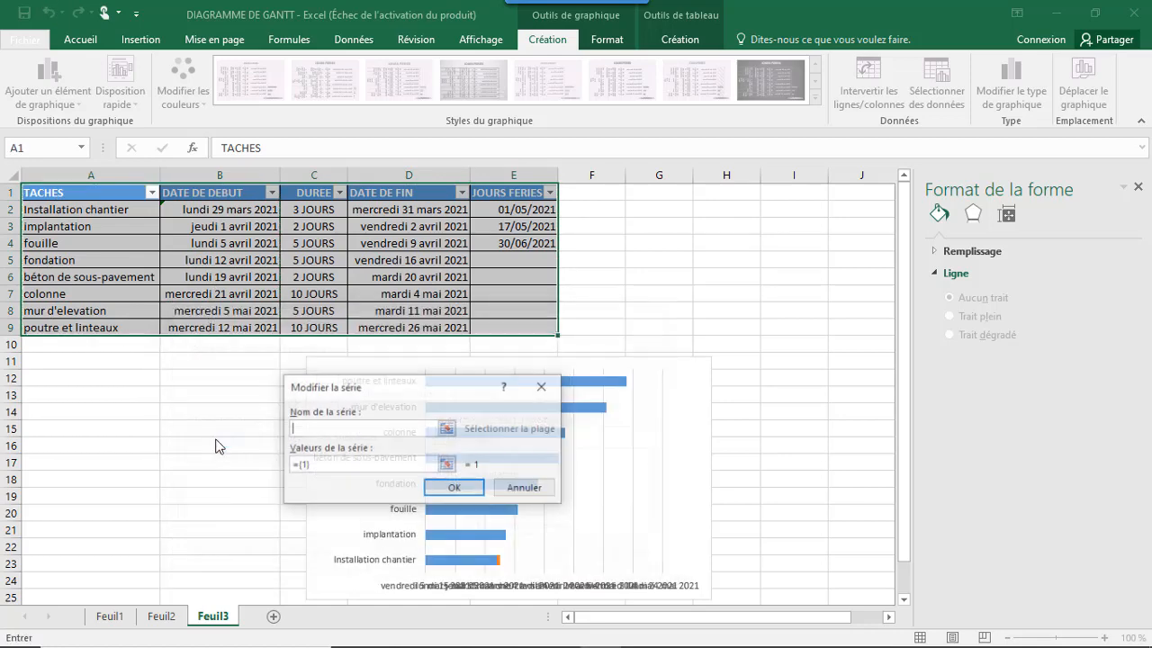
left_click(313, 192)
left_click_drag(359, 465, 300, 465)
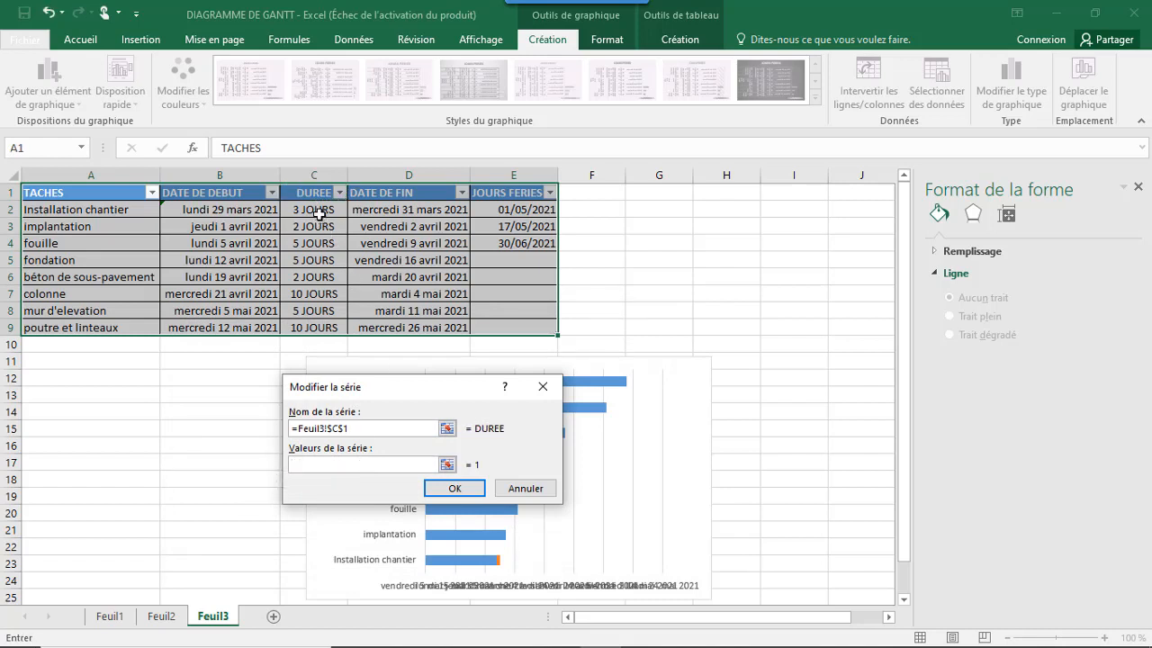
left_click_drag(317, 212, 317, 328)
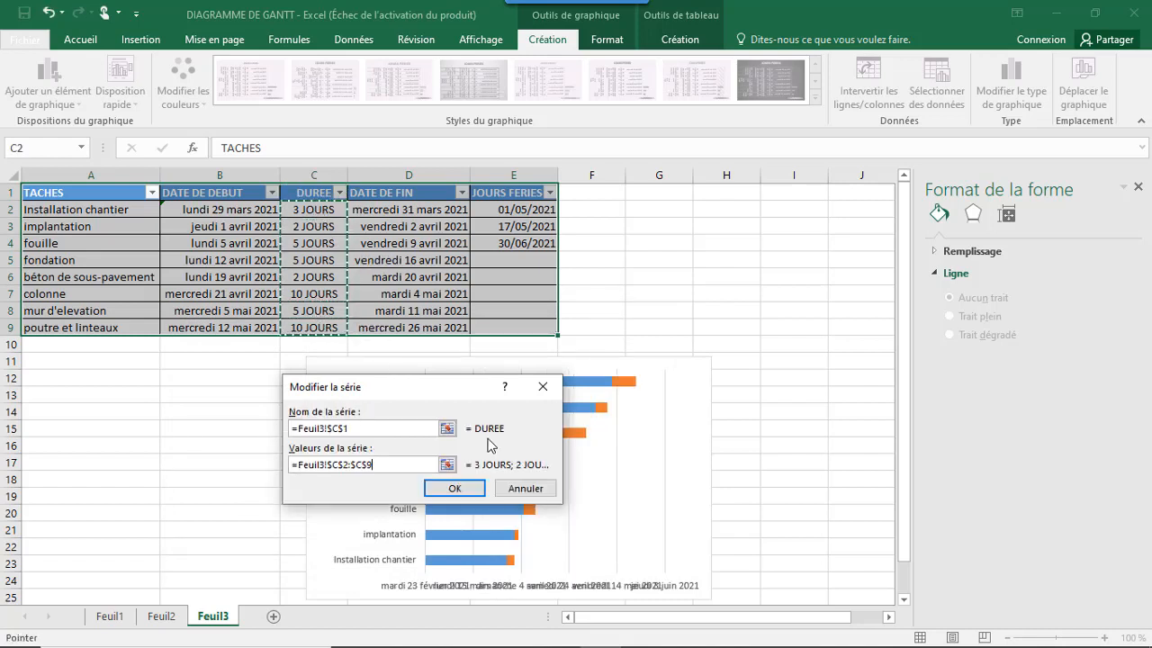
left_click(472, 489)
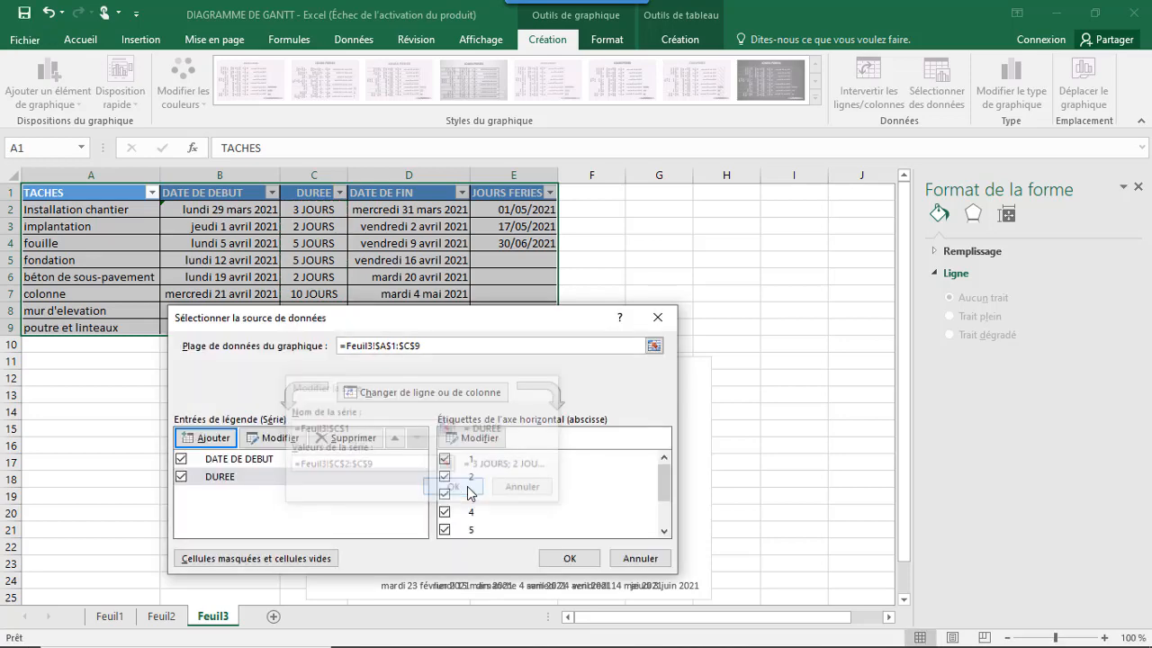
left_click(564, 559)
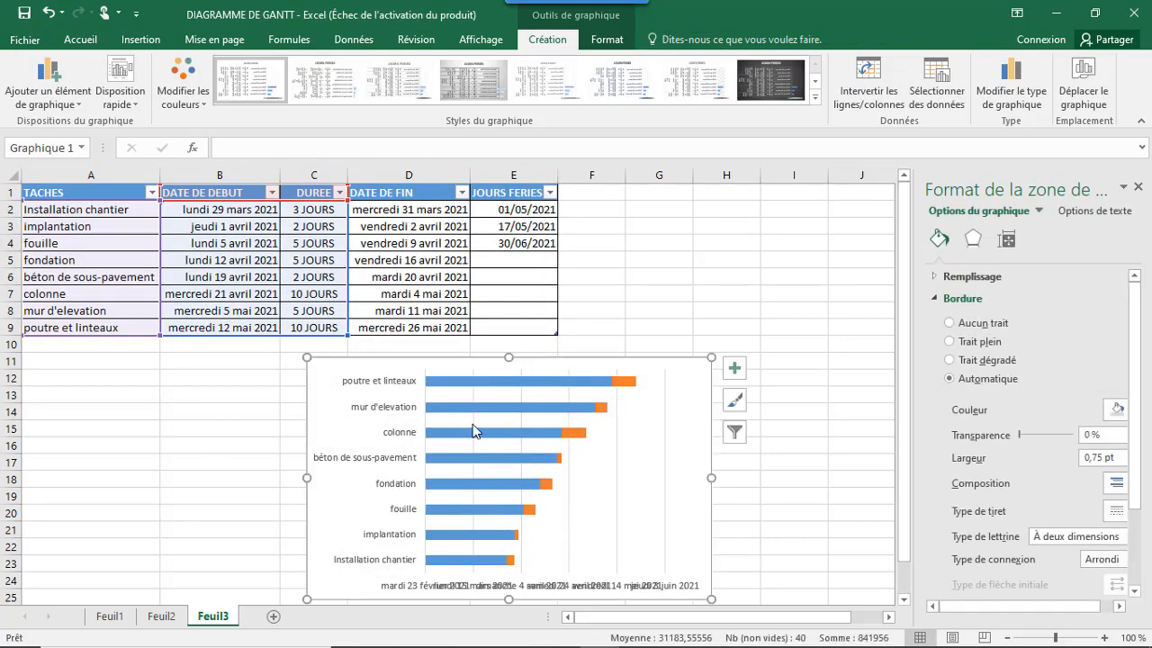
Display the chart's vertical task axis in reverse order so that Installation chantier comes first.
left_click(384, 563)
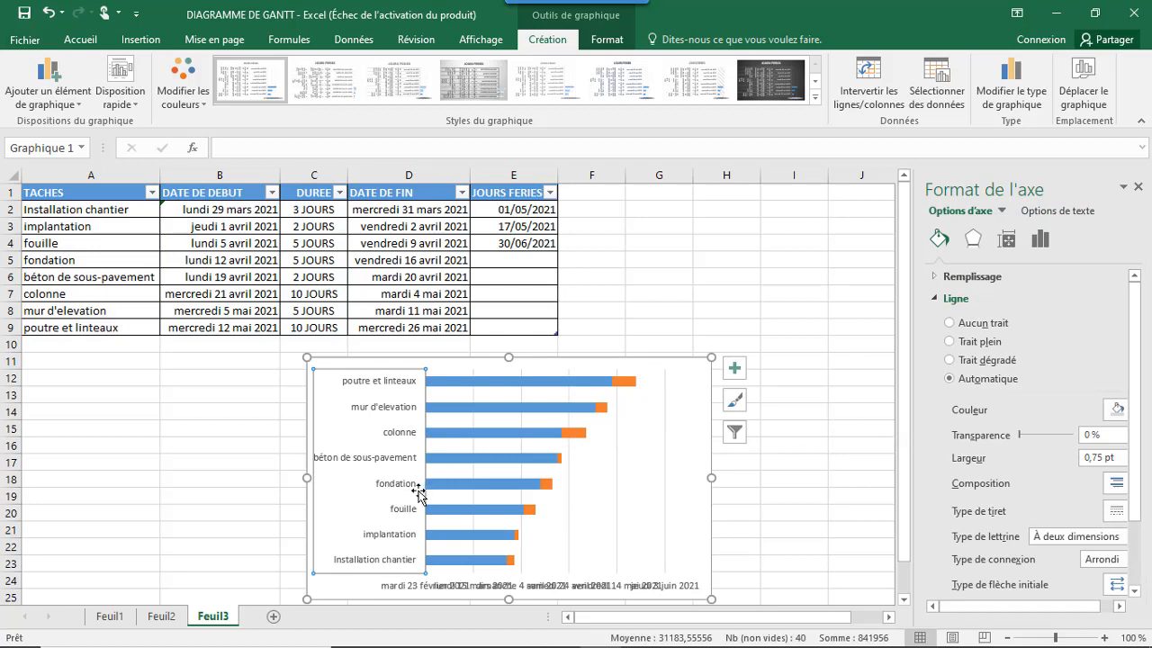
right_click(388, 511)
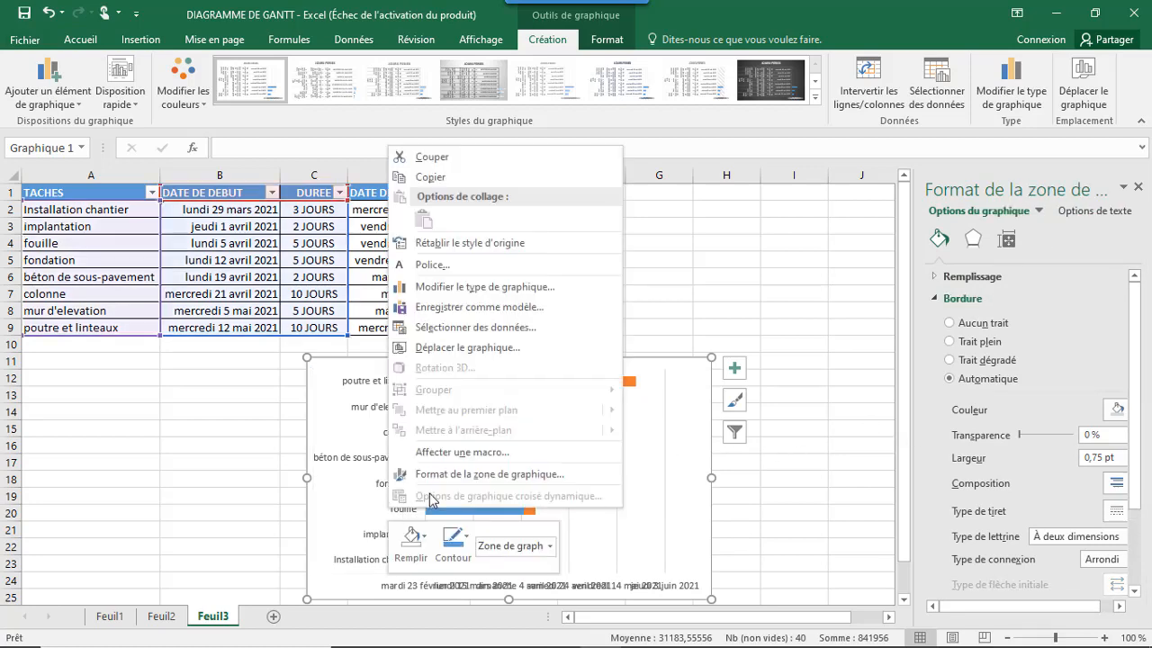
key("Escape")
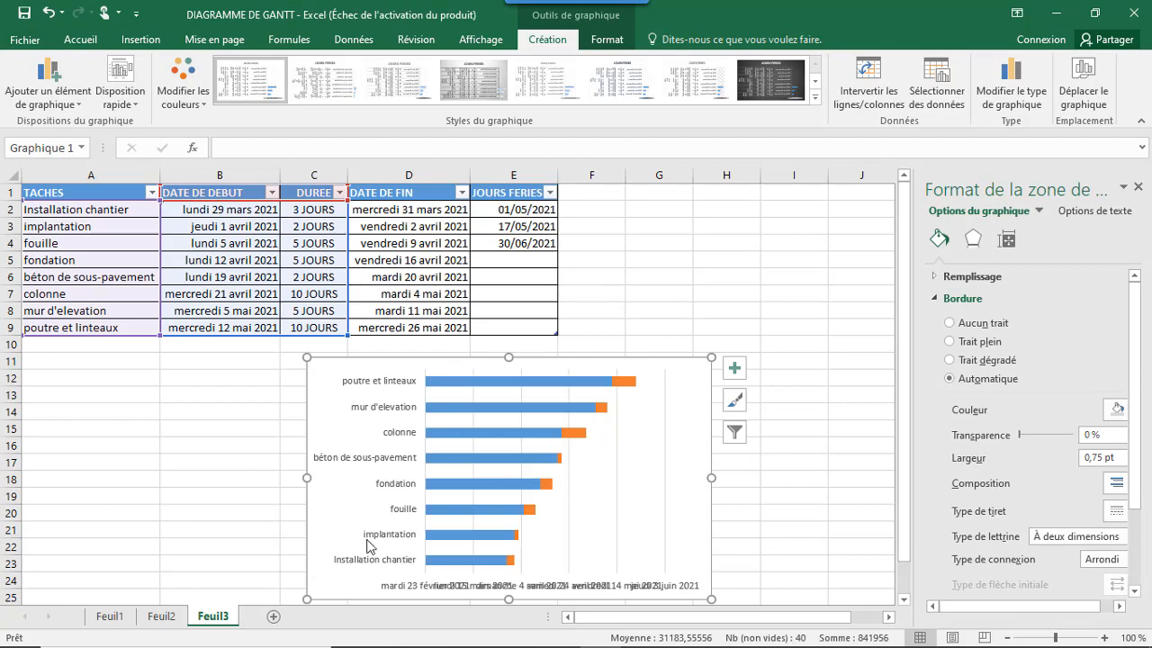
left_click(367, 545)
right_click(369, 544)
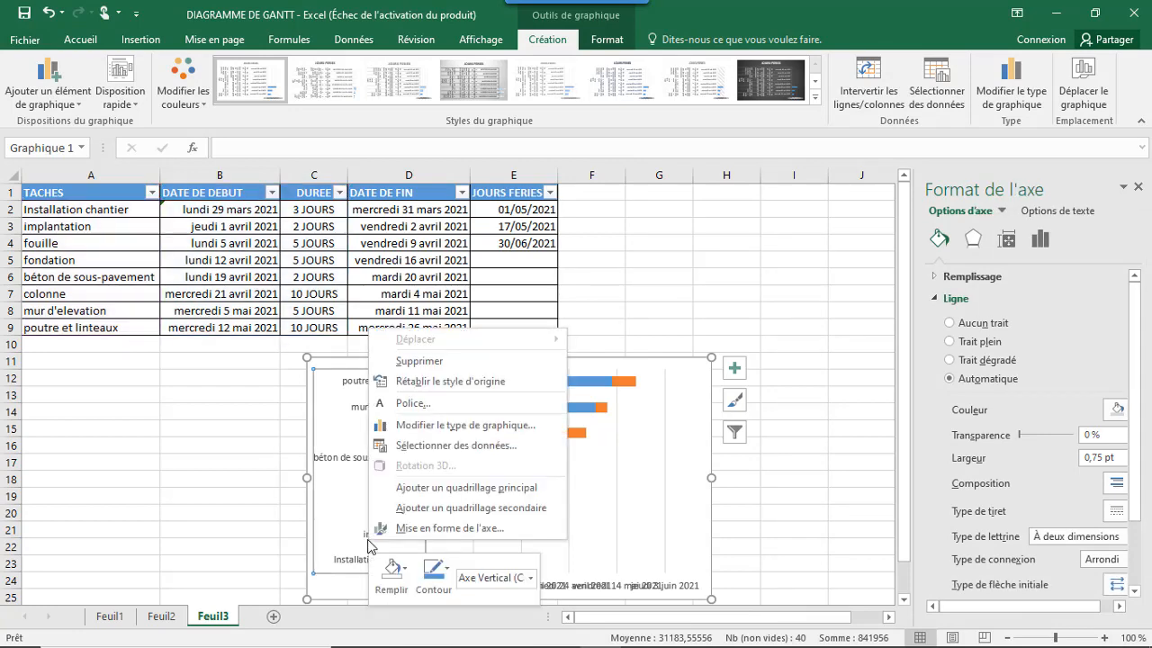
left_click(437, 529)
scroll(1111, 443, "down", 1)
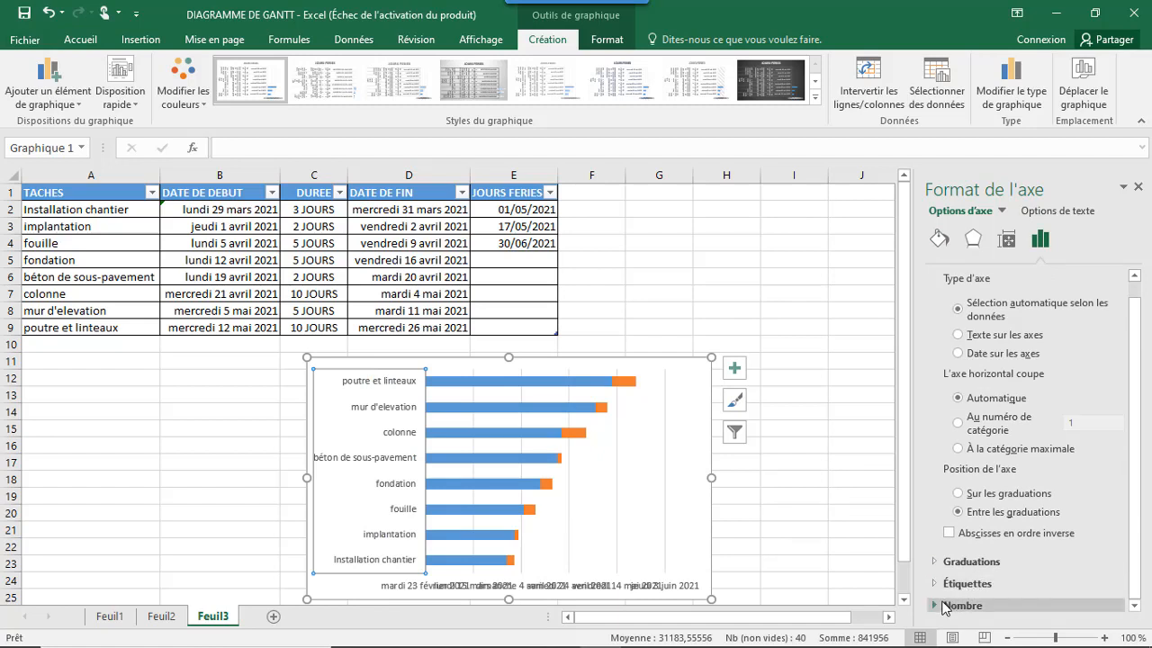
left_click(950, 533)
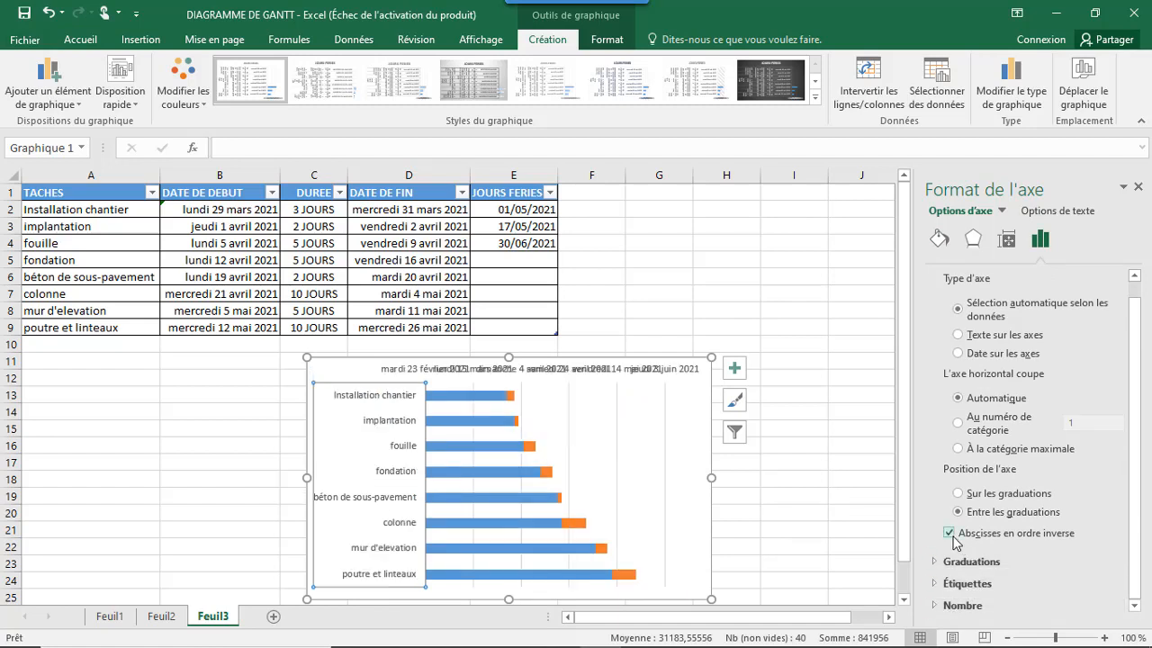
left_click(668, 422)
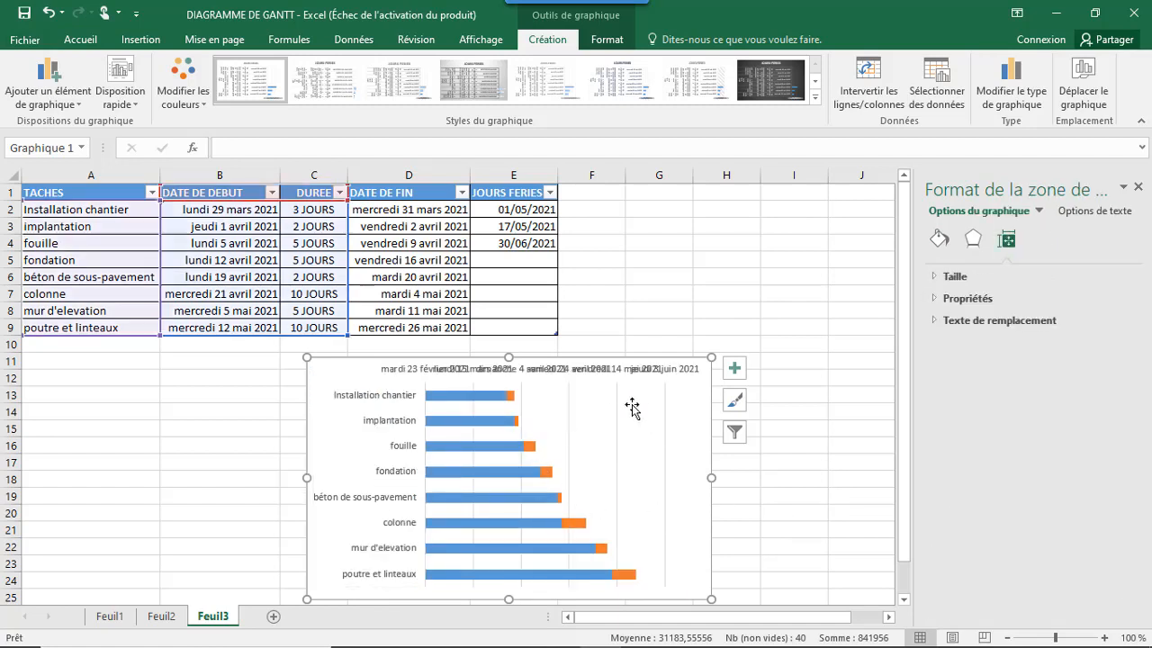
left_click(677, 308)
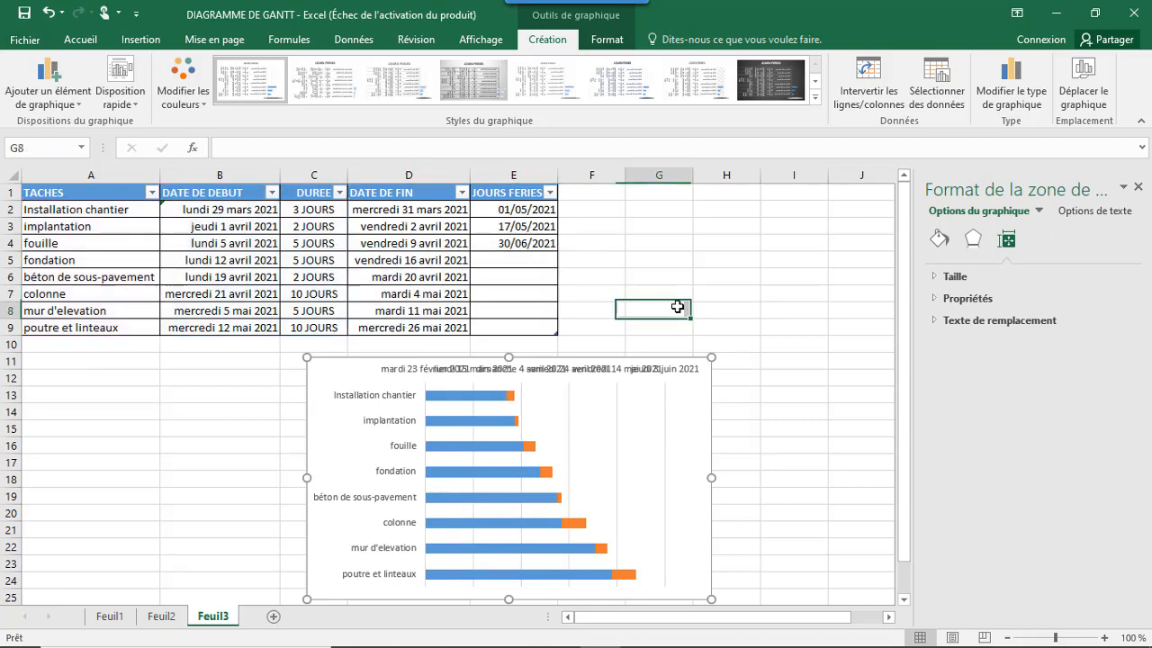
Rotate the text of the chart's date axis labels by 270°.
left_click(570, 373)
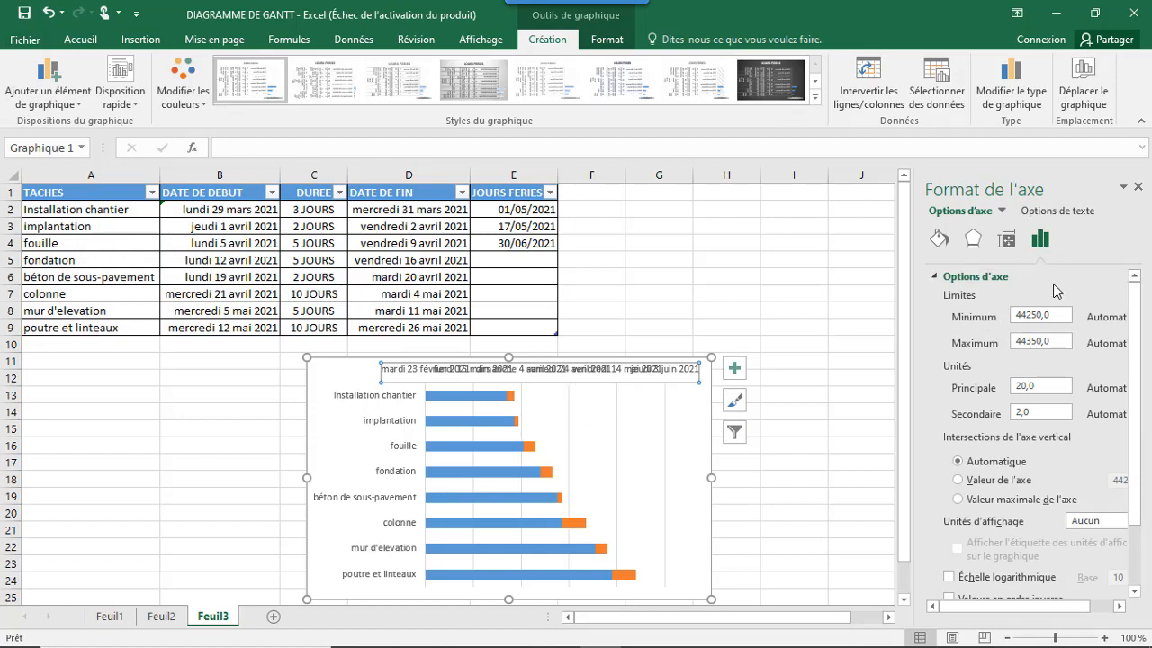
left_click(1006, 240)
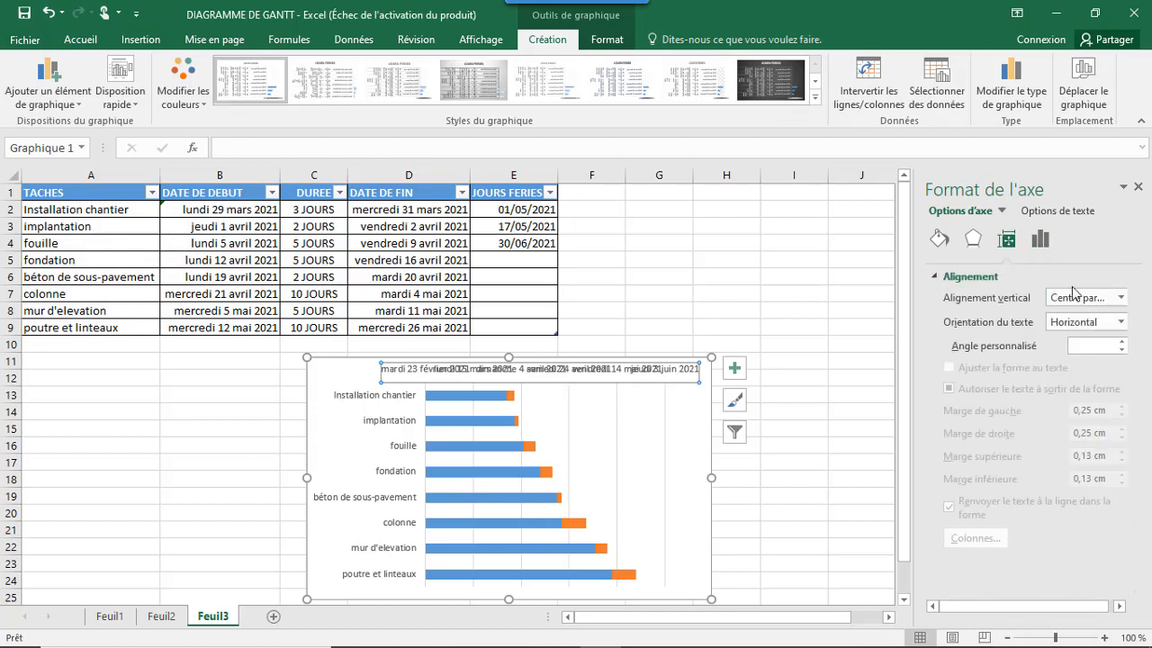
left_click(1120, 322)
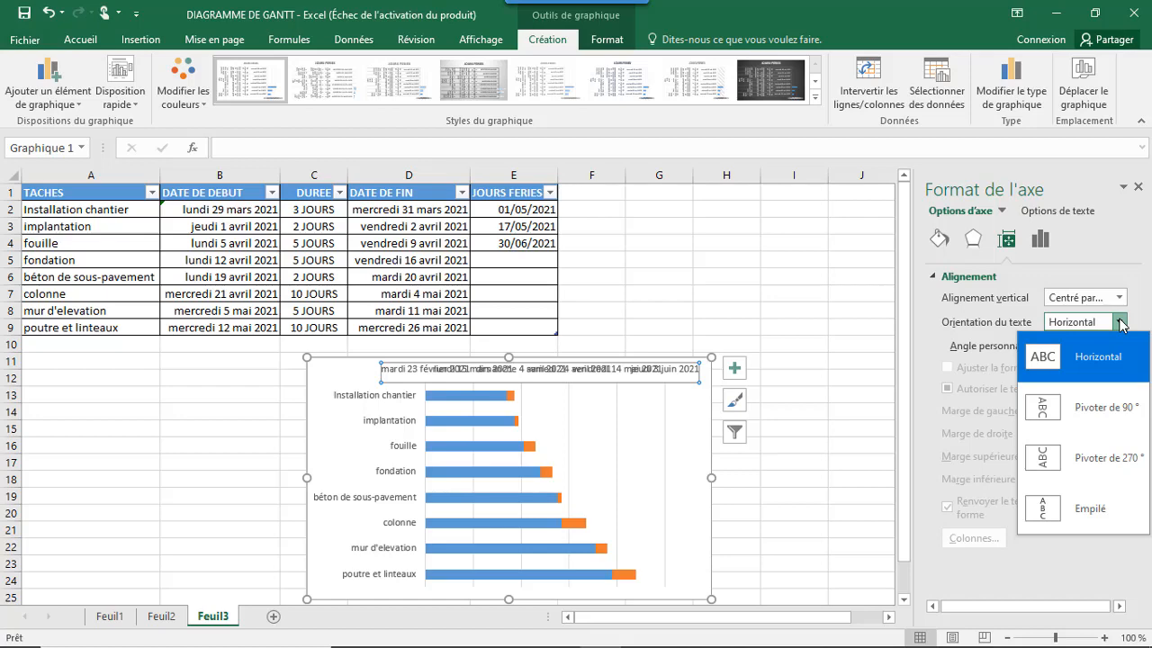
left_click(1106, 465)
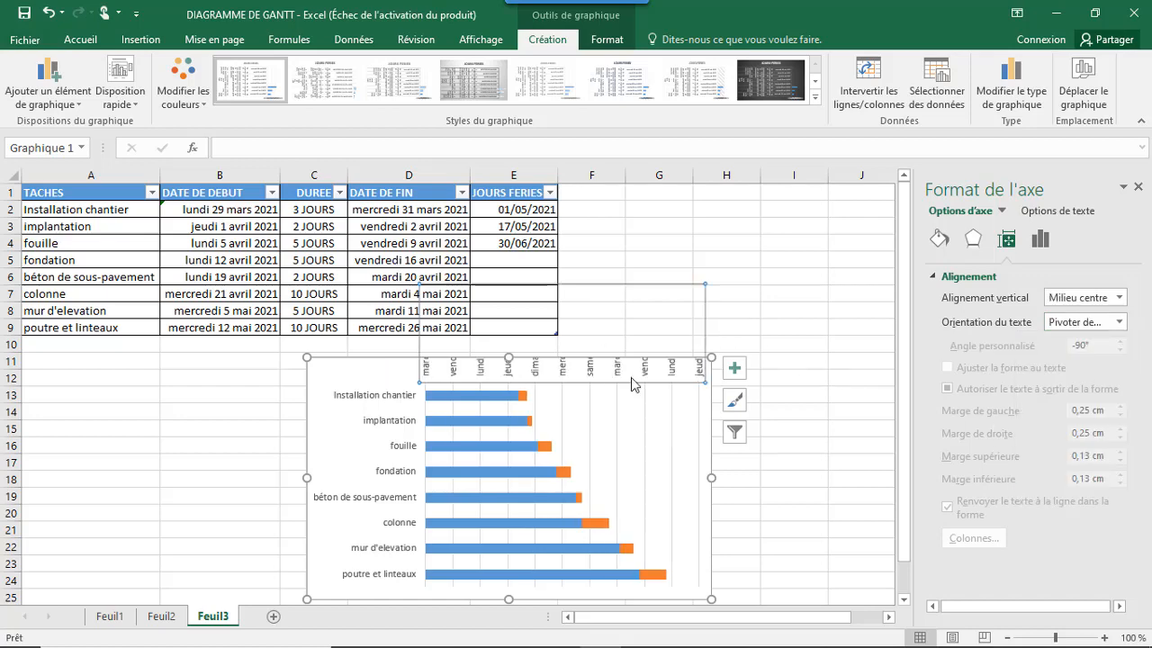
Enlarge the chart to about column H and row 29, and lower the plot area's upper edge to make room for the date labels.
scroll(674, 364, "down", 5)
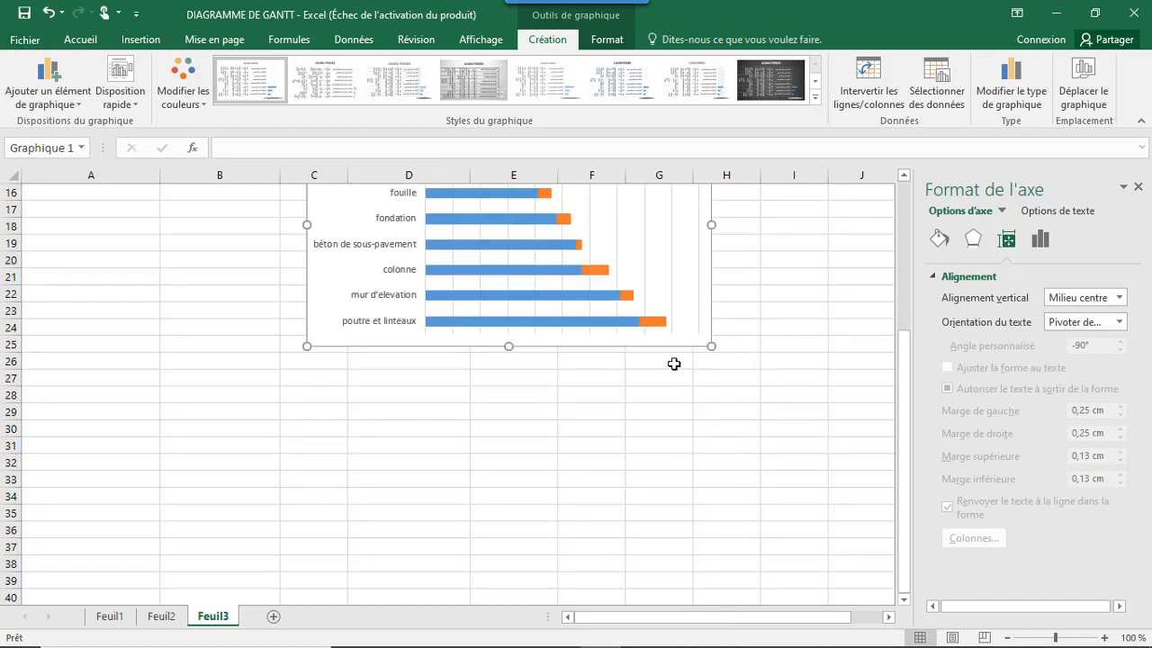
scroll(674, 364, "up", 2)
left_click(653, 339)
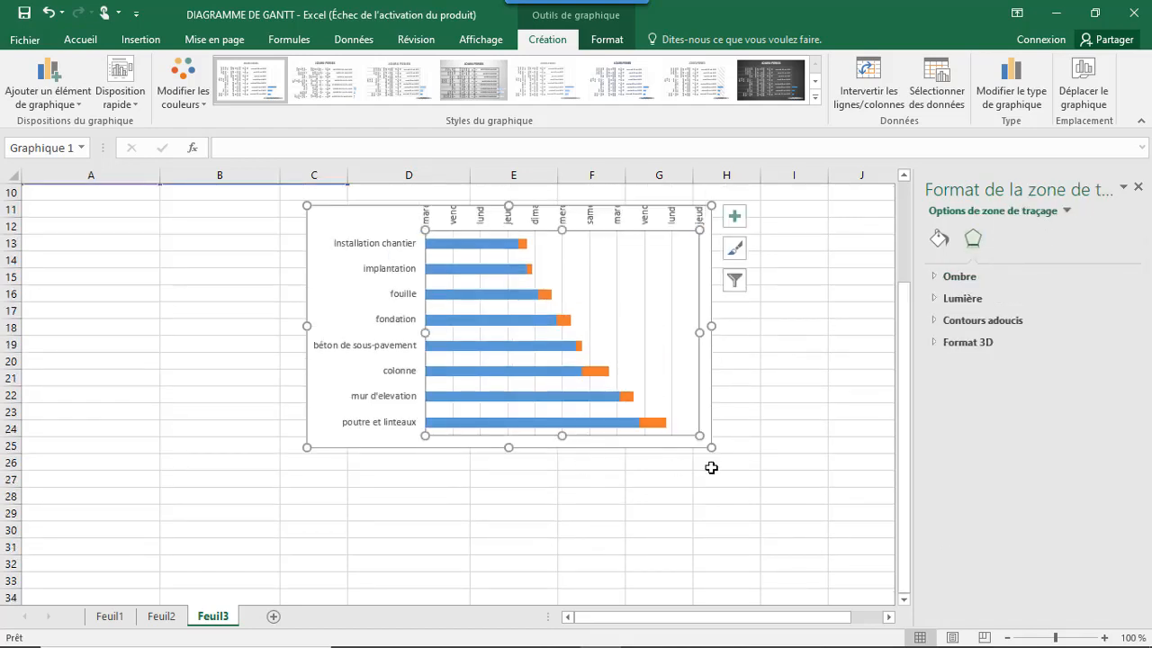
left_click_drag(710, 449, 754, 510)
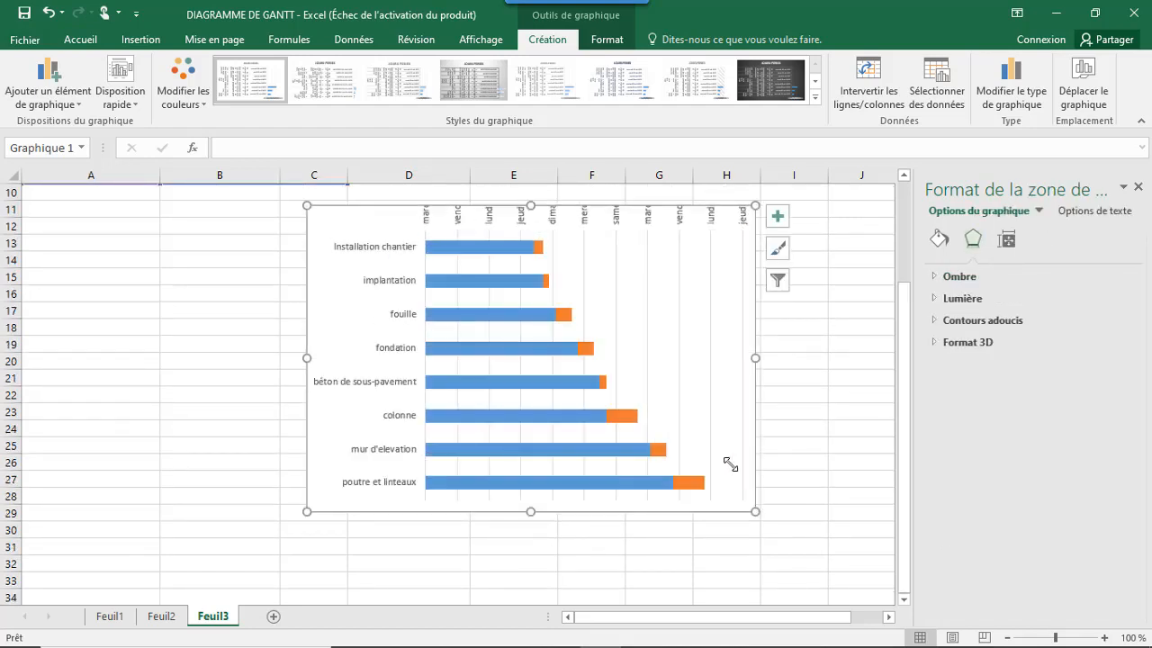
left_click(548, 279)
left_click_drag(584, 229, 589, 288)
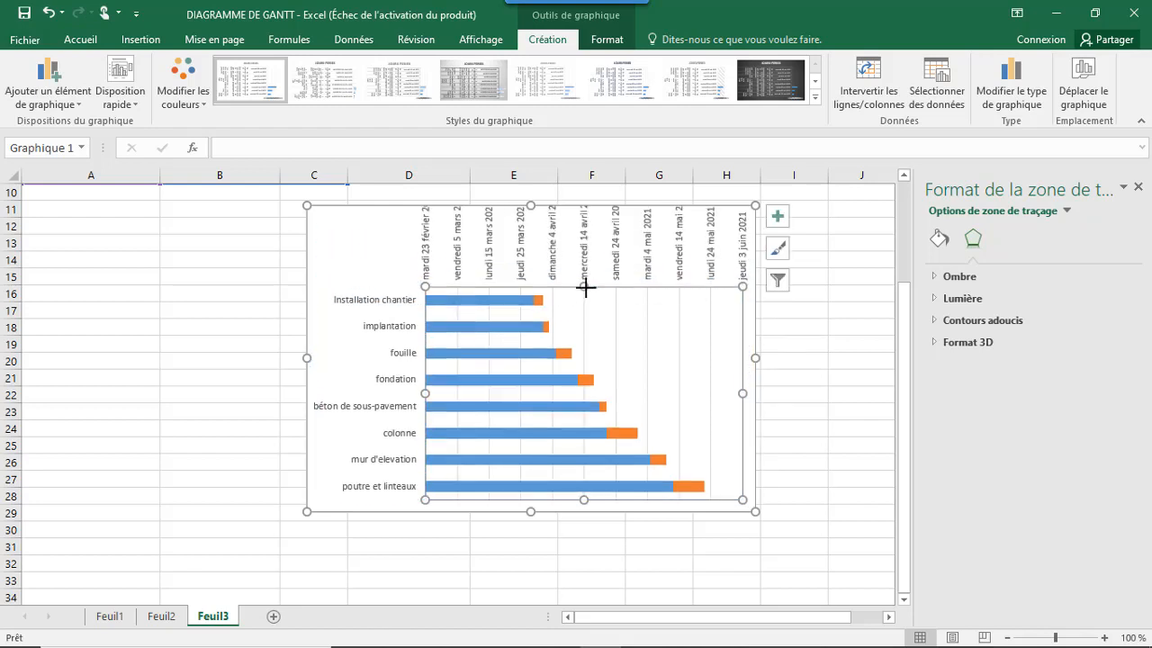
left_click(544, 256)
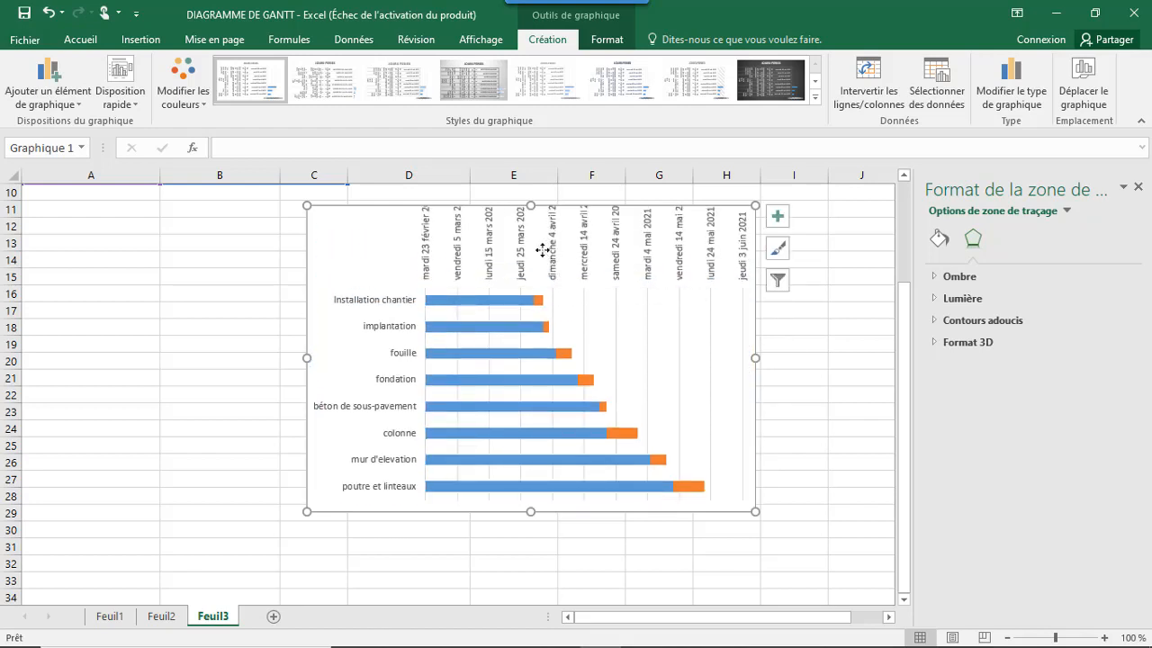
Unlink the date axis number format from the source and apply the custom format code jjj jj mm aa.
left_click(433, 269)
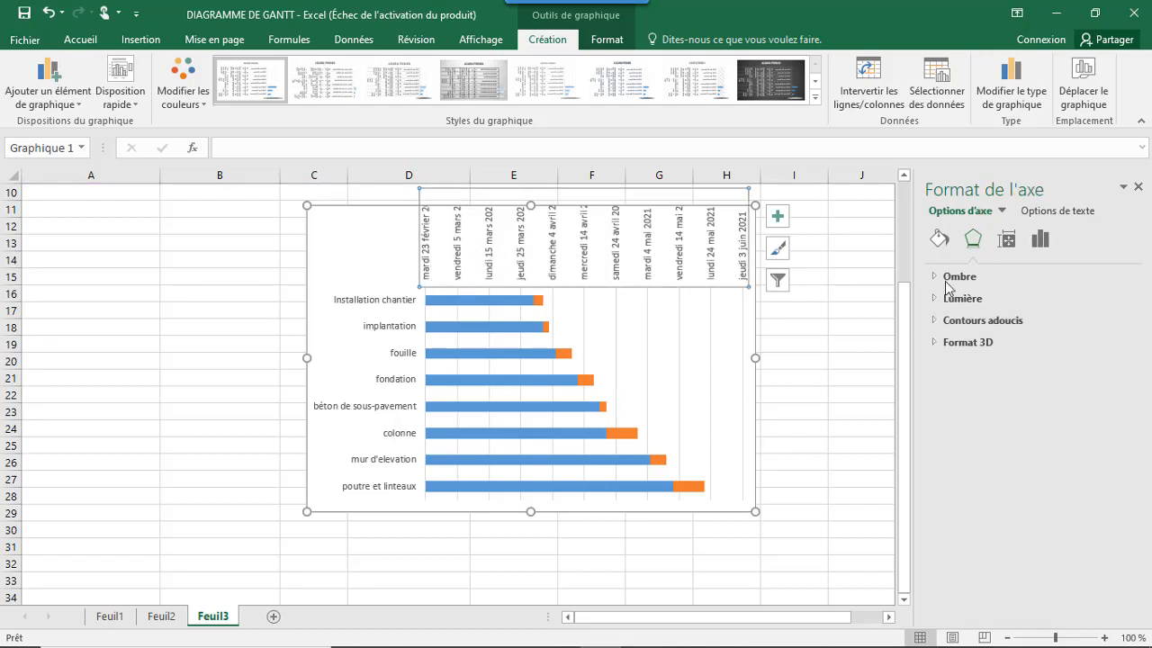
right_click(484, 254)
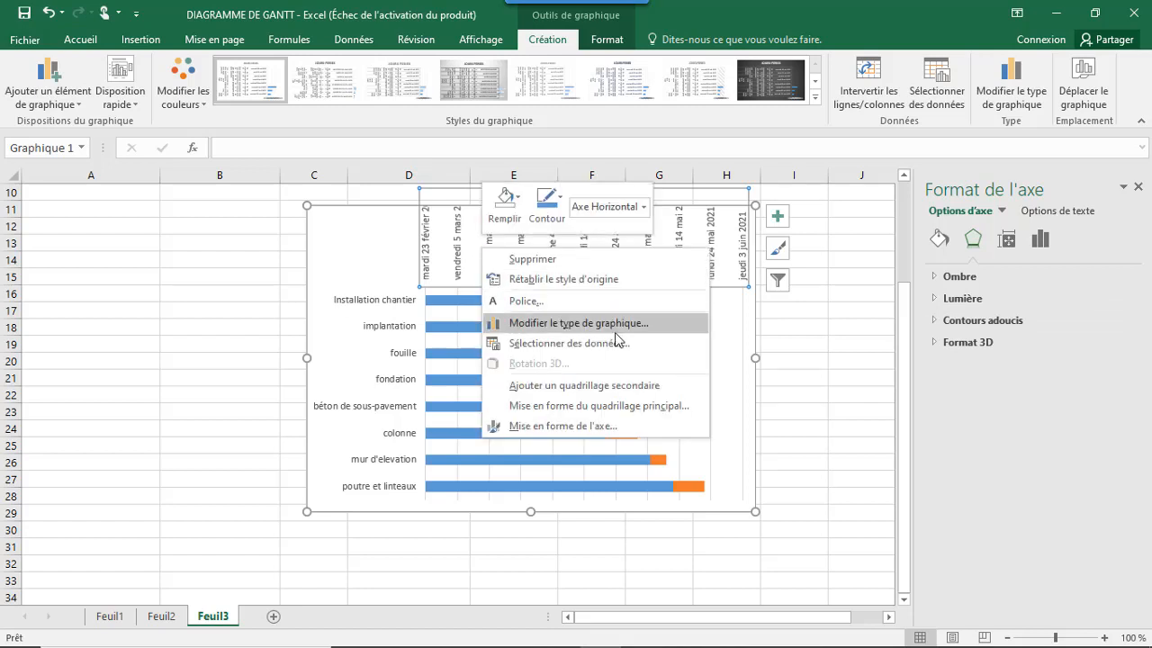
left_click(617, 427)
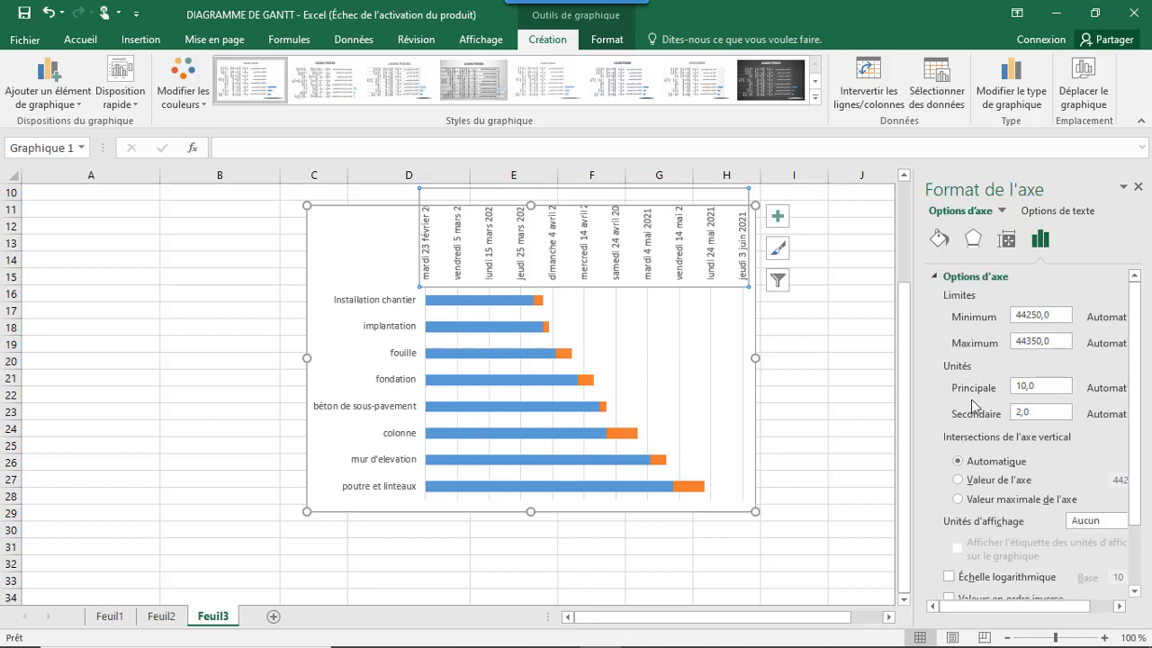
scroll(981, 401, "down", 3)
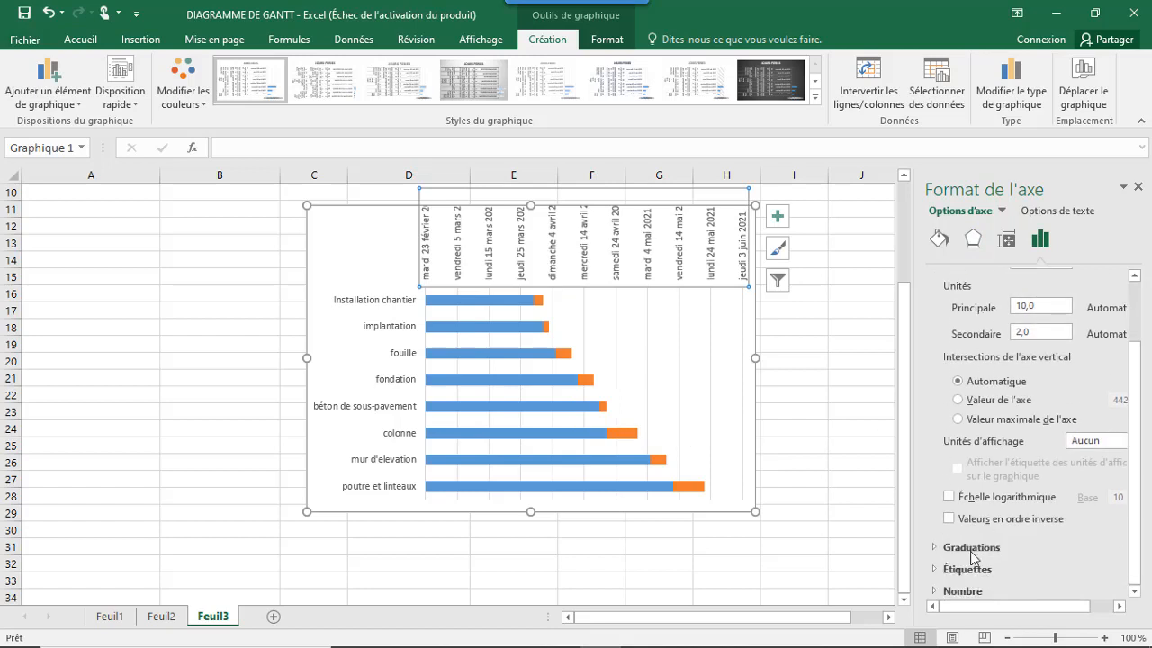
left_click(943, 591)
scroll(1017, 495, "down", 5)
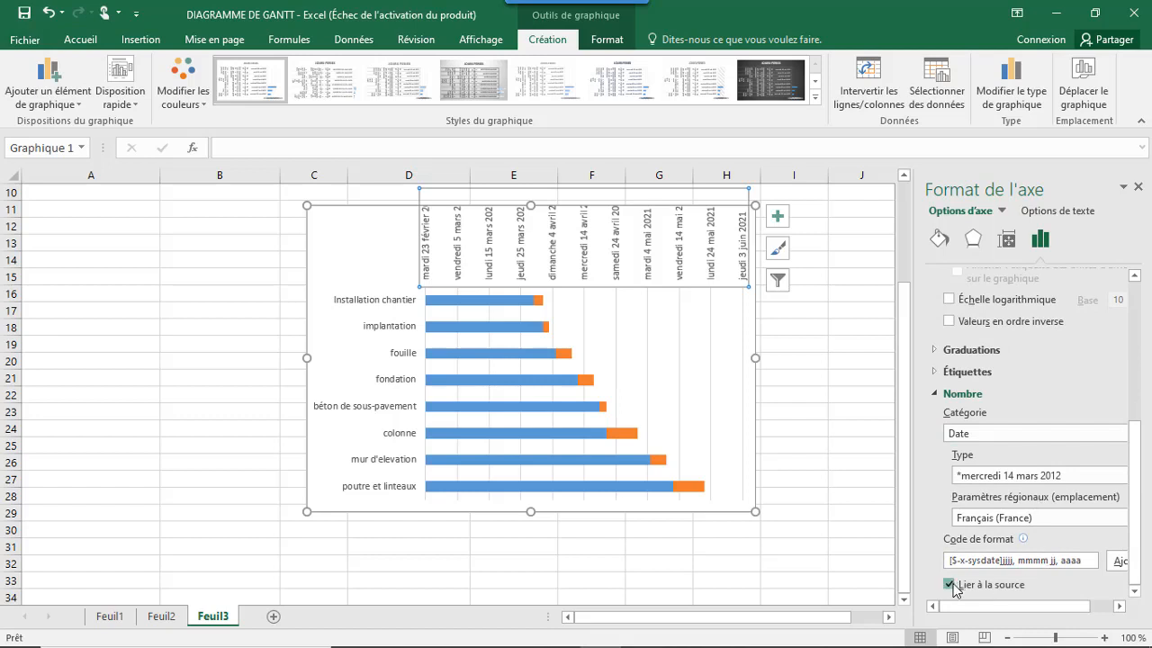
left_click(950, 584)
left_click_drag(1087, 562, 819, 562)
key("BackSpace")
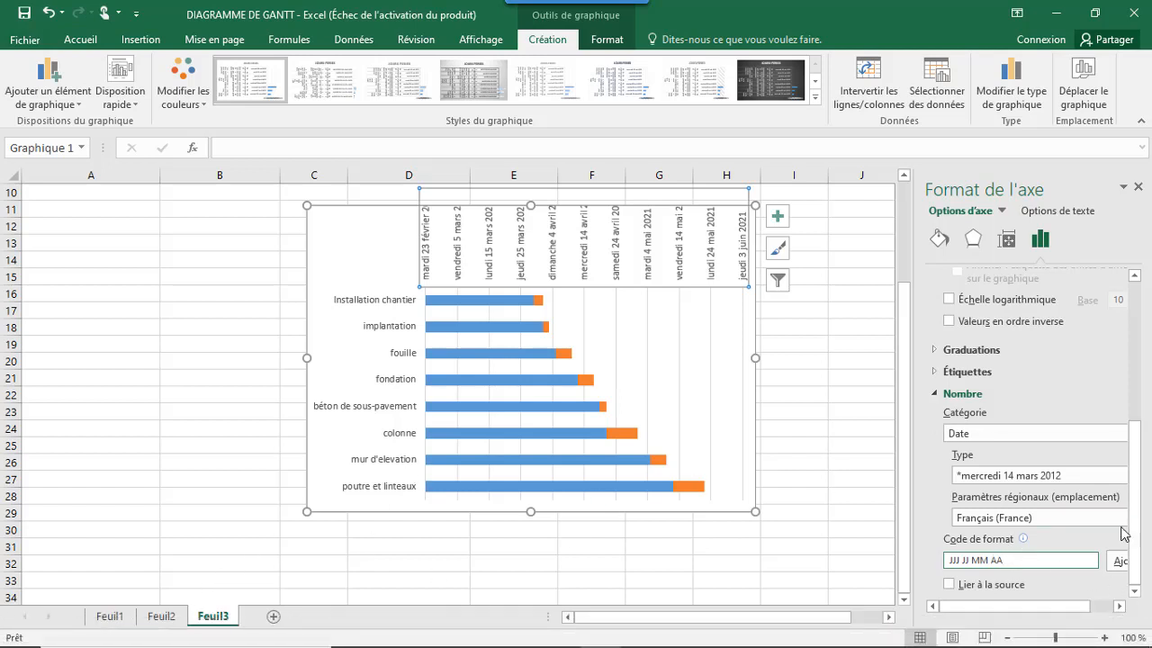
left_click(1121, 563)
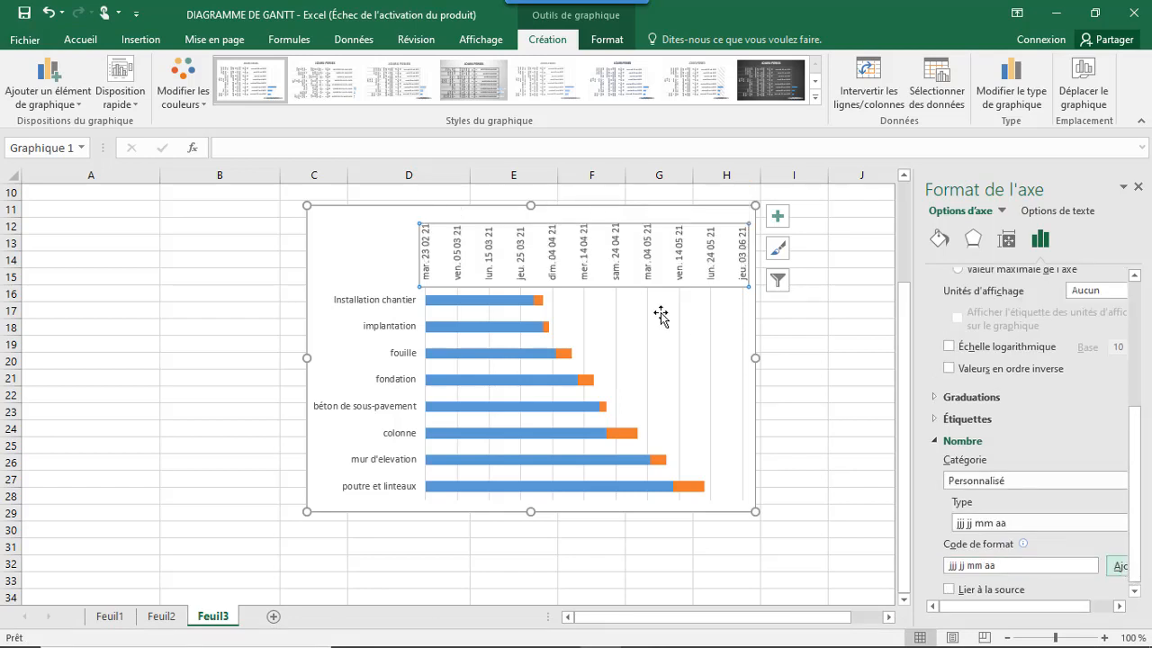
left_click(841, 351)
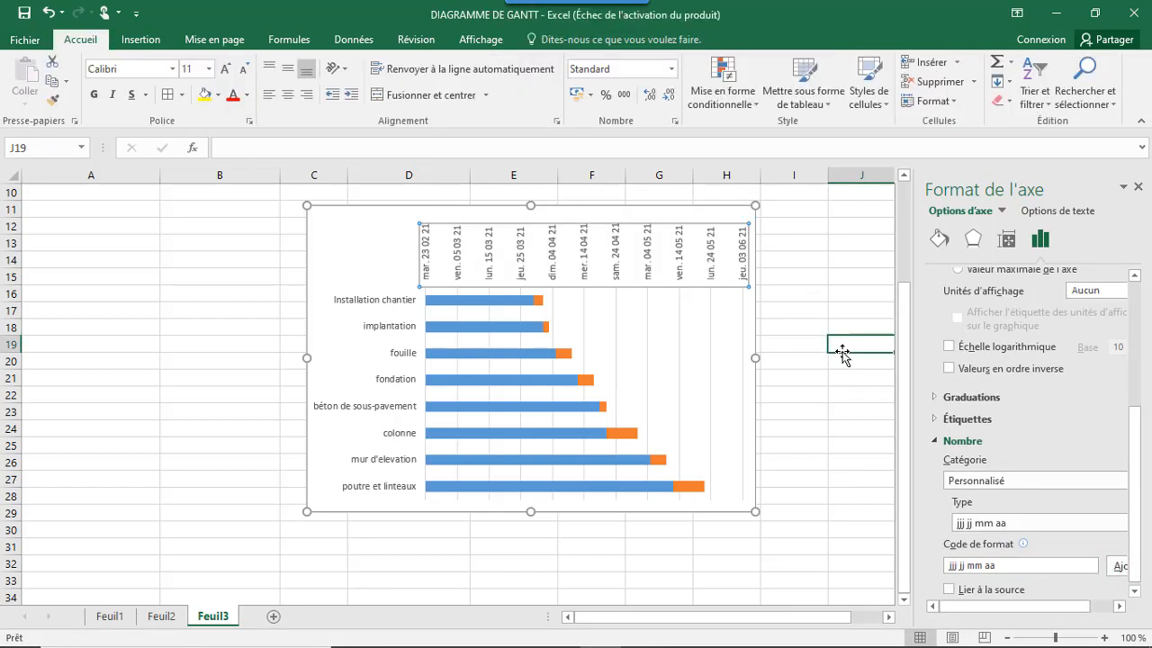
Add a chart title reading DIAGRAMME DE GANTT.
left_click(690, 217)
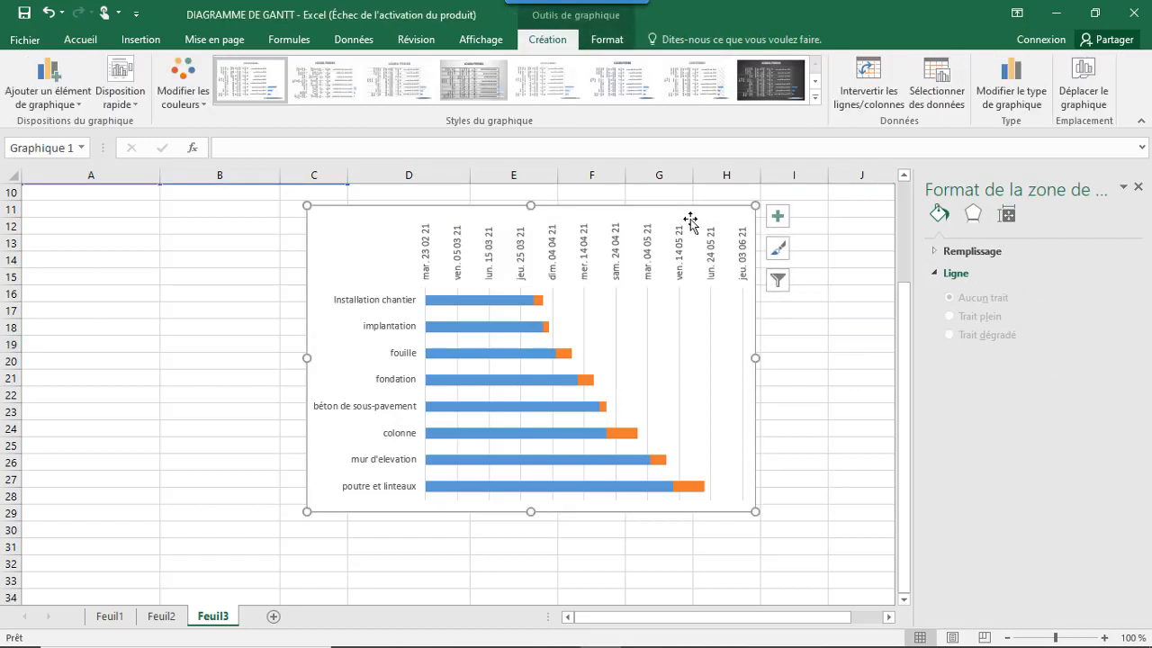
left_click(777, 217)
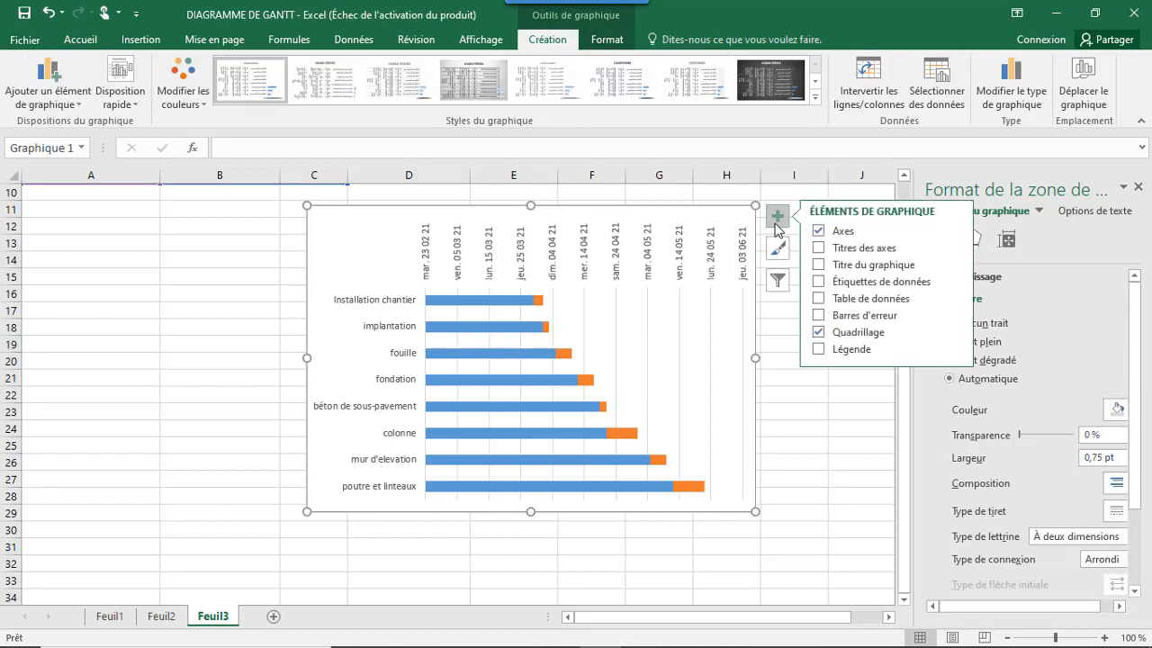
left_click(818, 264)
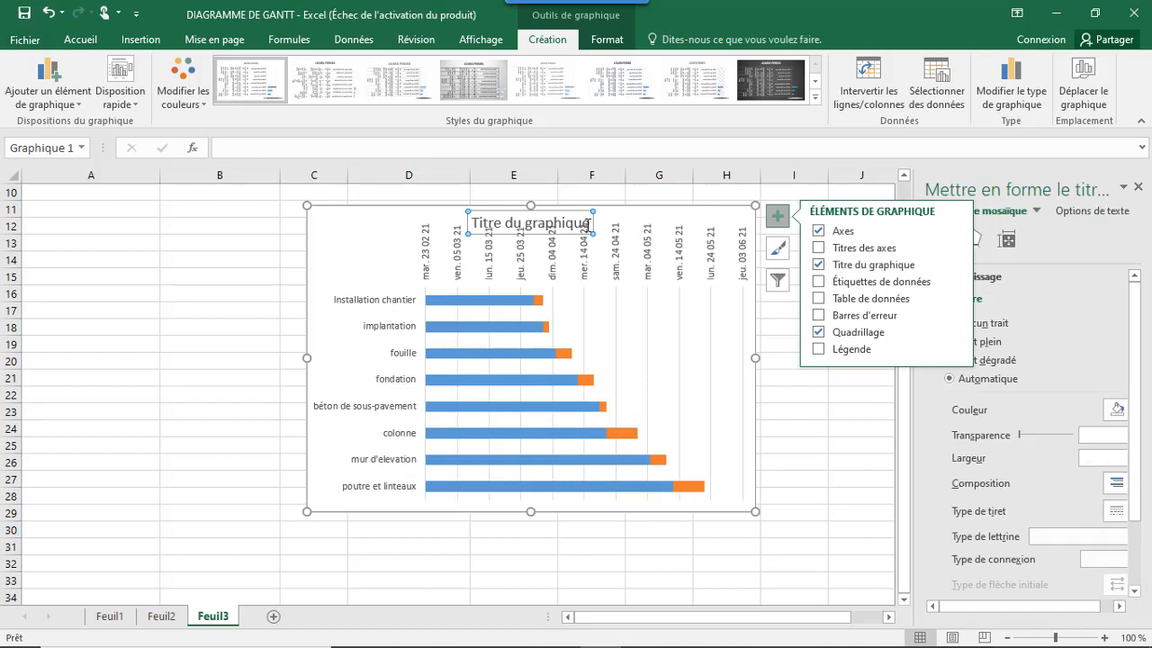
left_click_drag(588, 224, 472, 224)
type("D")
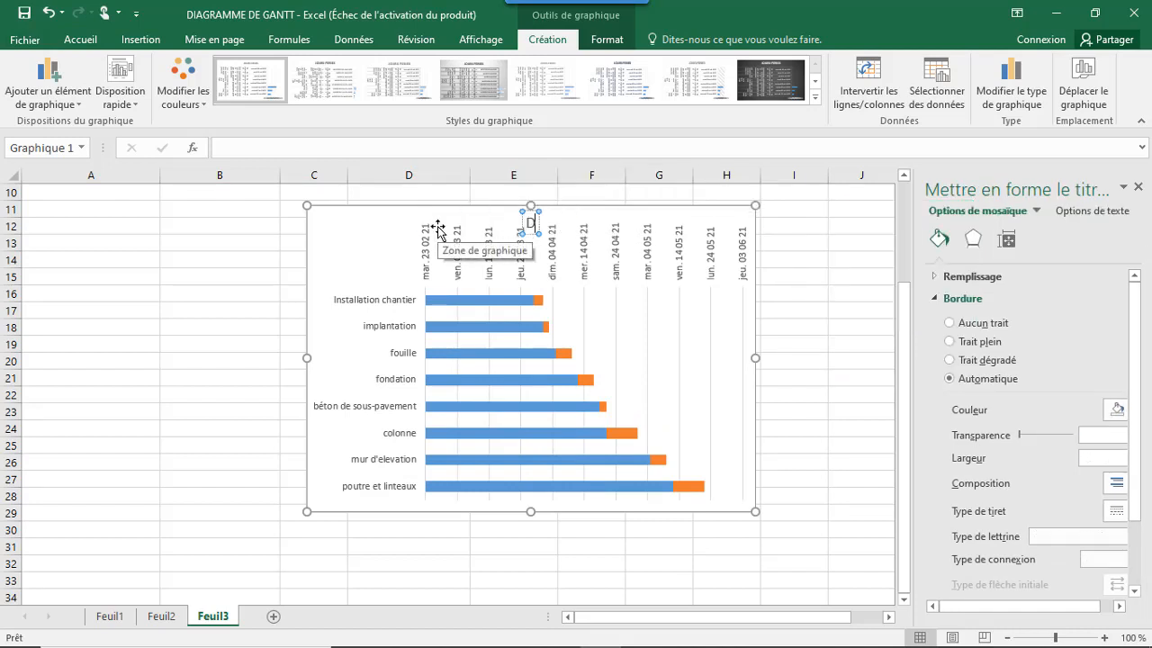
type("IAGRAM")
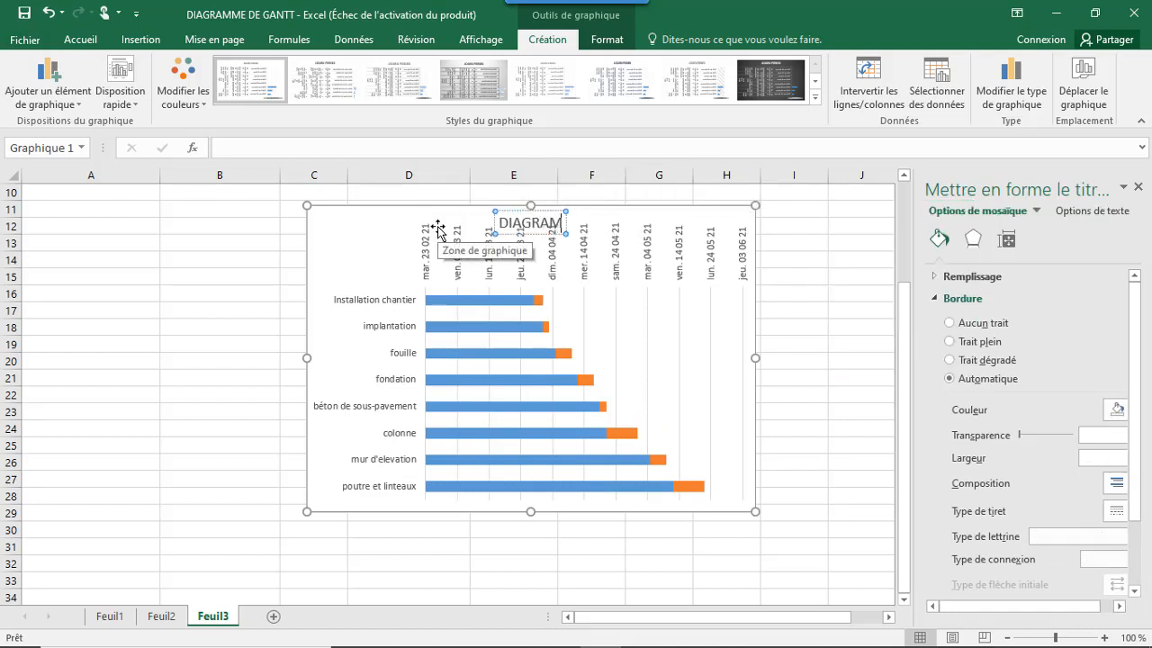
type("ME DE")
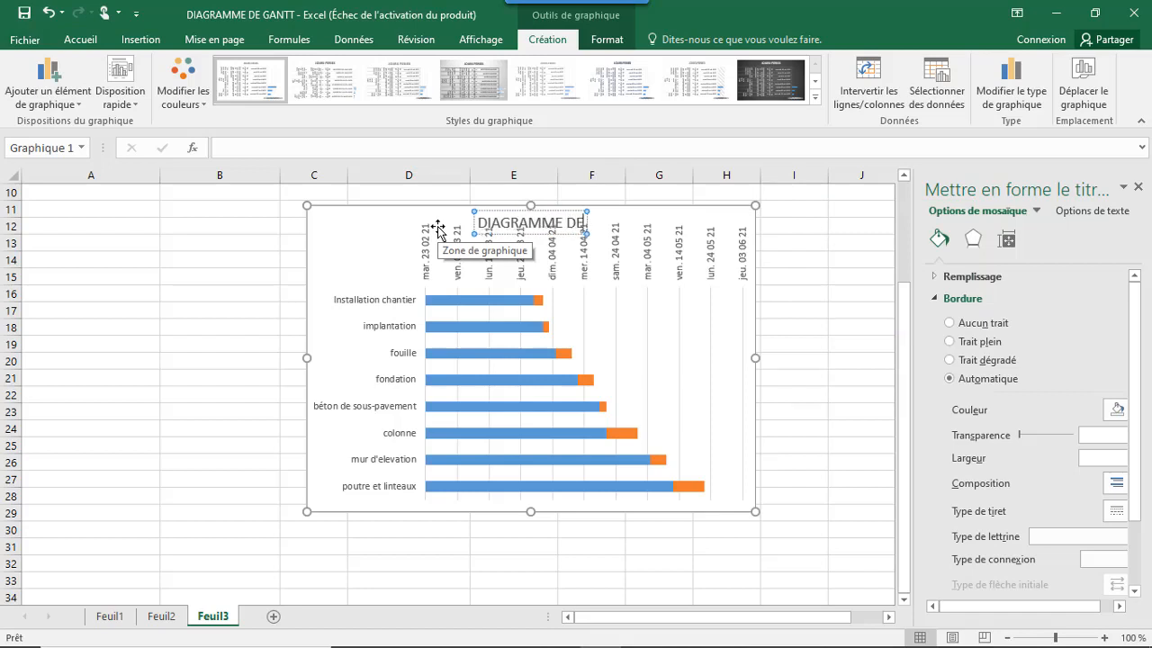
type(" GA")
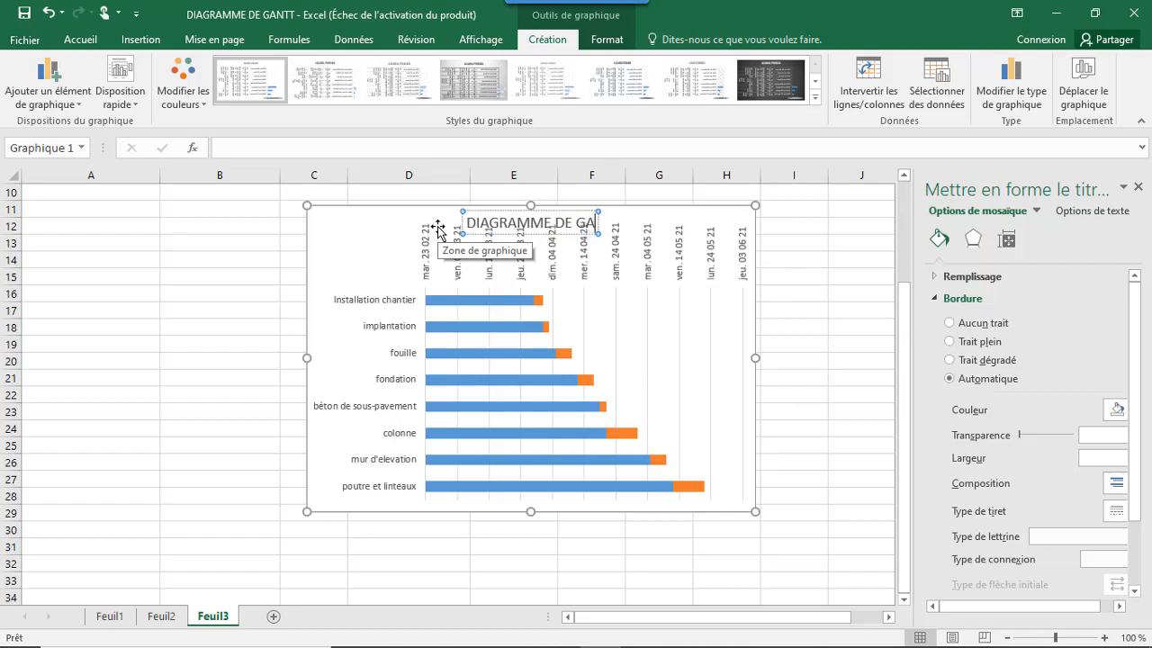
type("NTT")
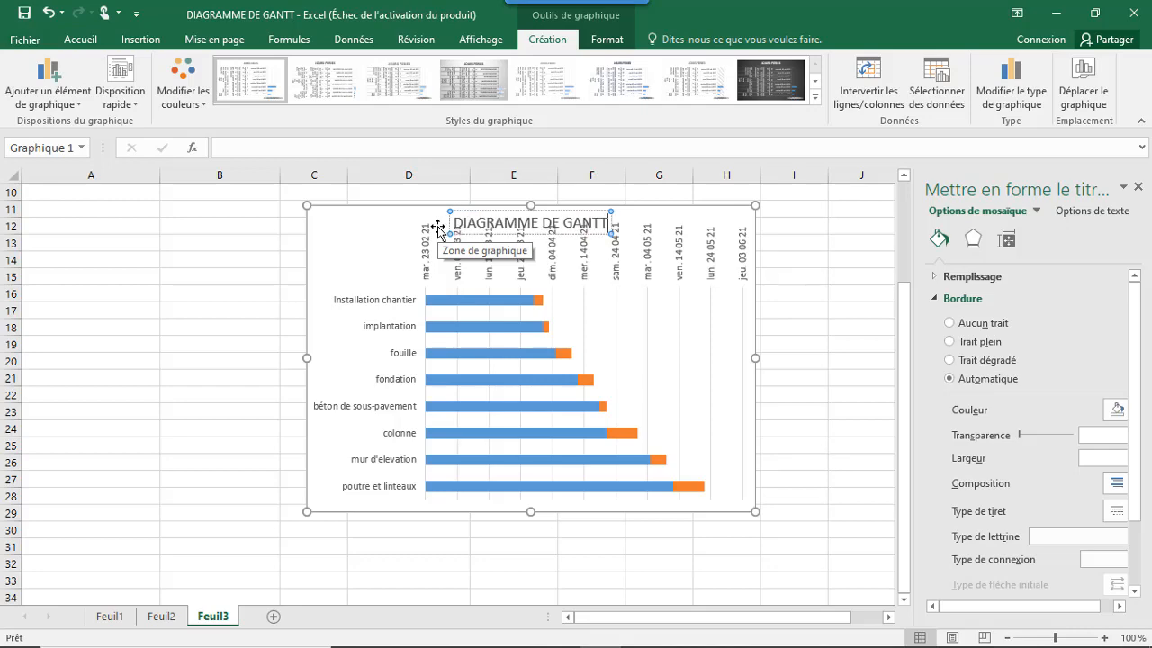
left_click(864, 327)
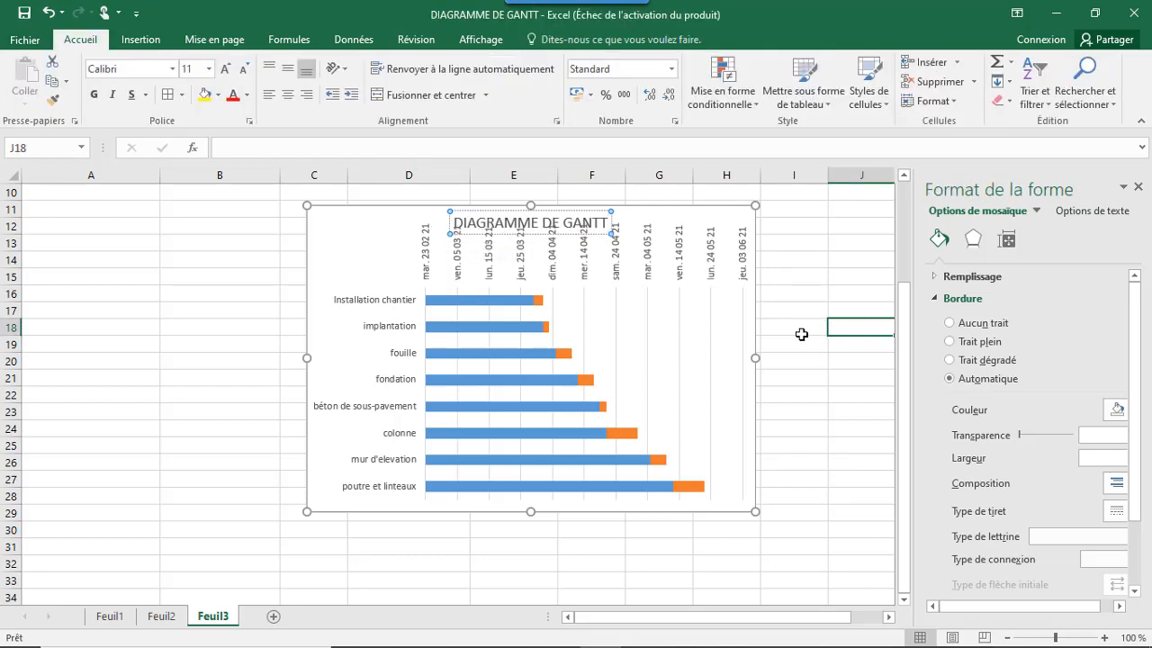
Enlarge the chart to about the start of column I and row 31, and set the chart title's font to Algerian.
left_click(635, 310)
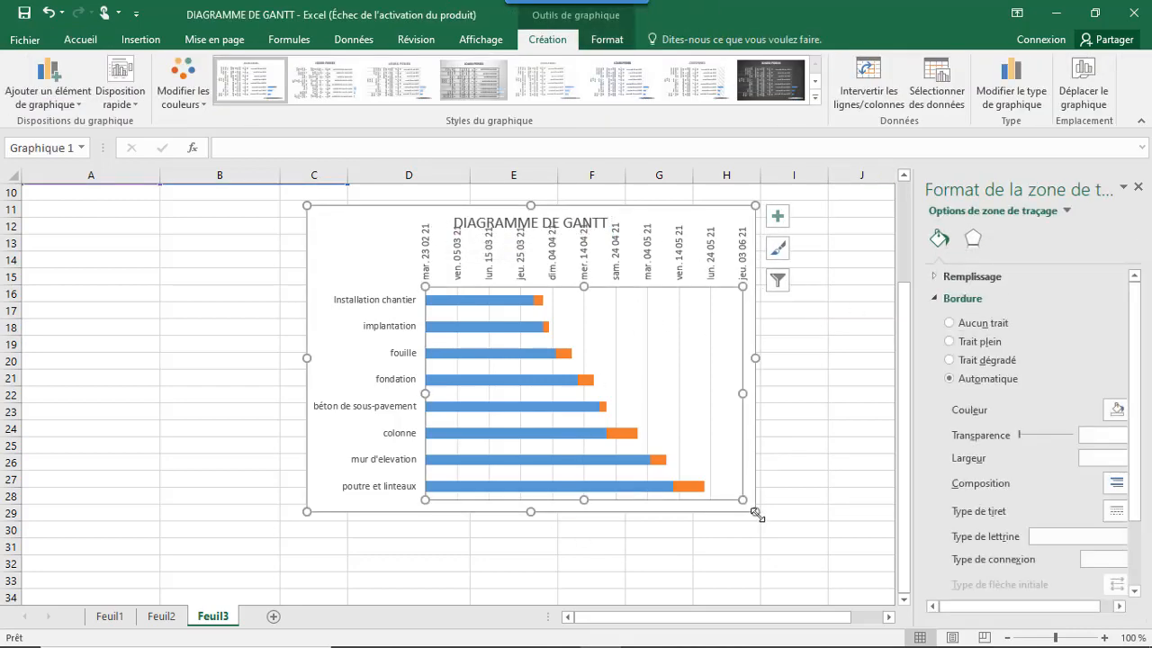
left_click_drag(755, 513, 771, 551)
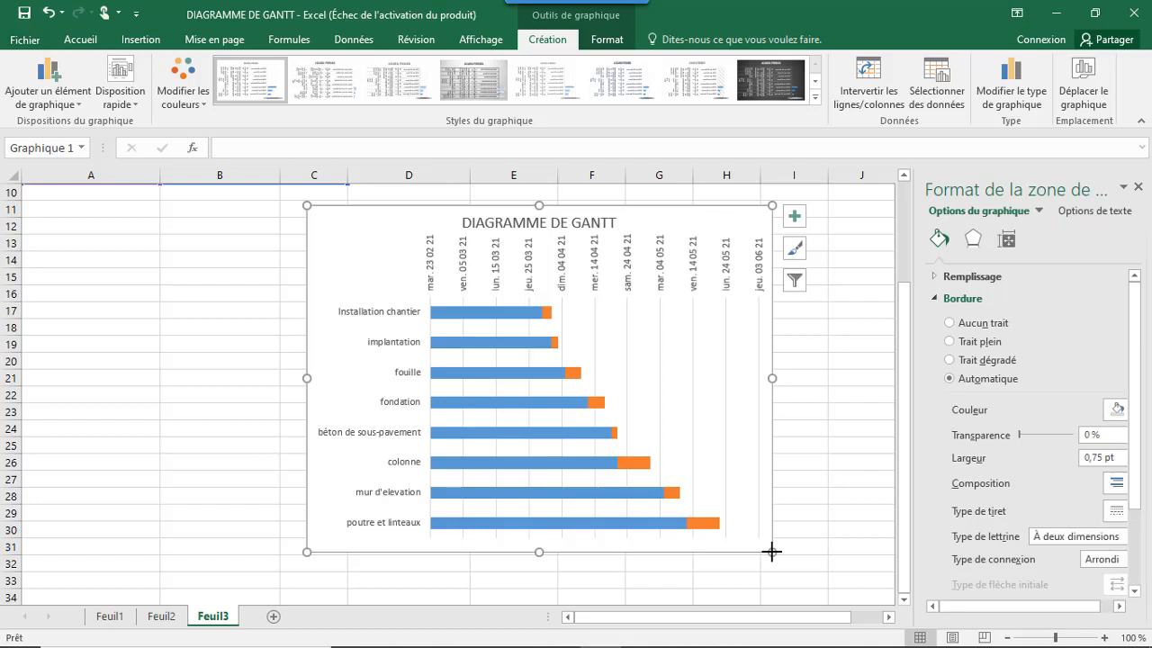
left_click(576, 225)
triple_click(499, 216)
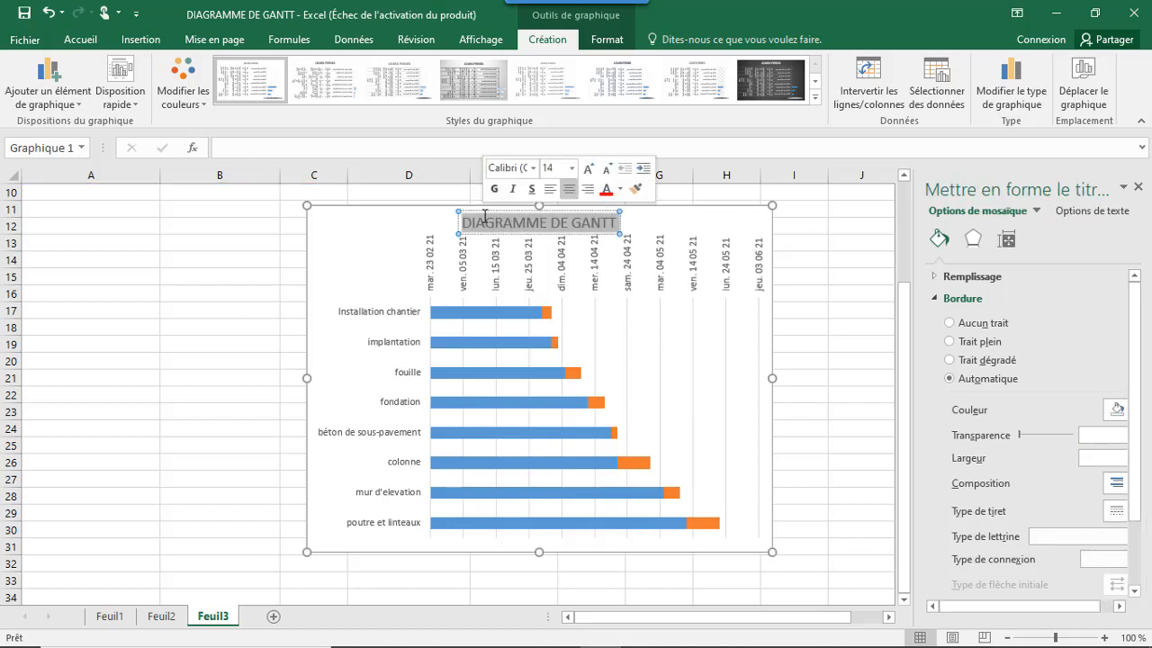
left_click(533, 168)
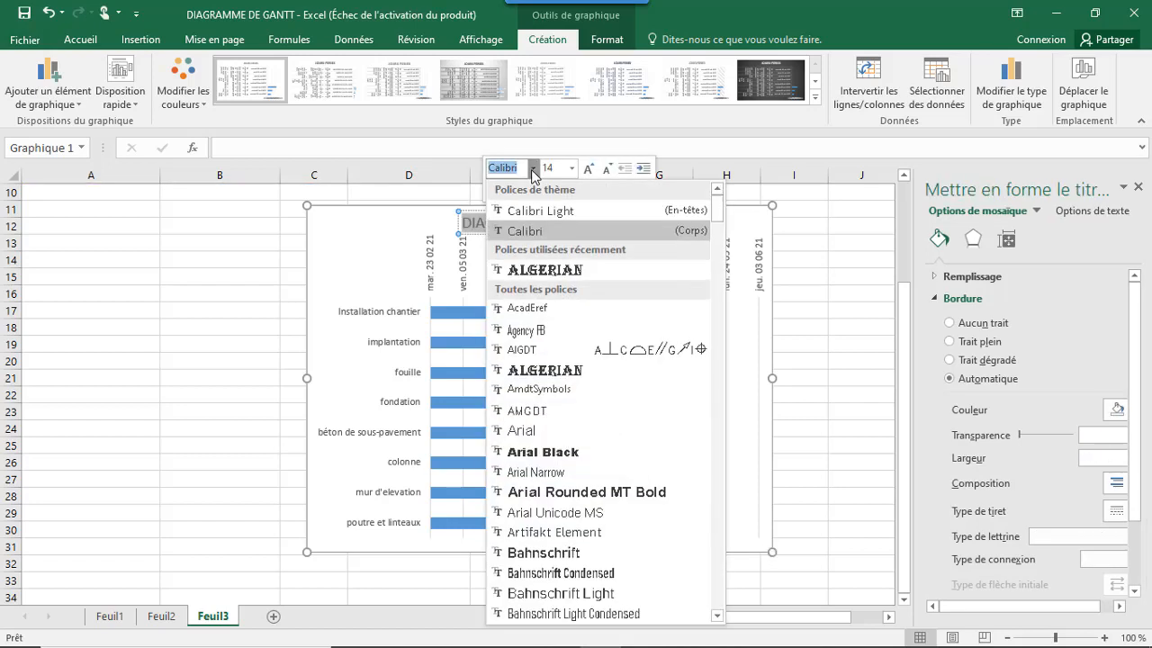
left_click(544, 270)
left_click(823, 311)
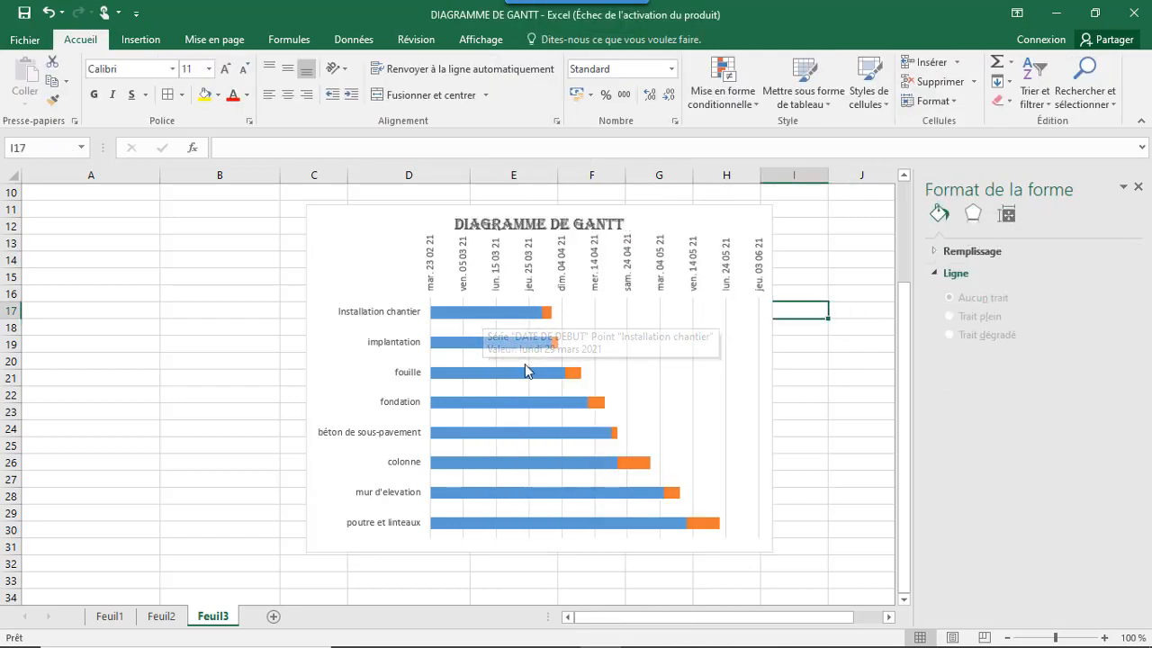
Remove the fill from the start date series bars (DATE DE DEBUT).
left_click(494, 317)
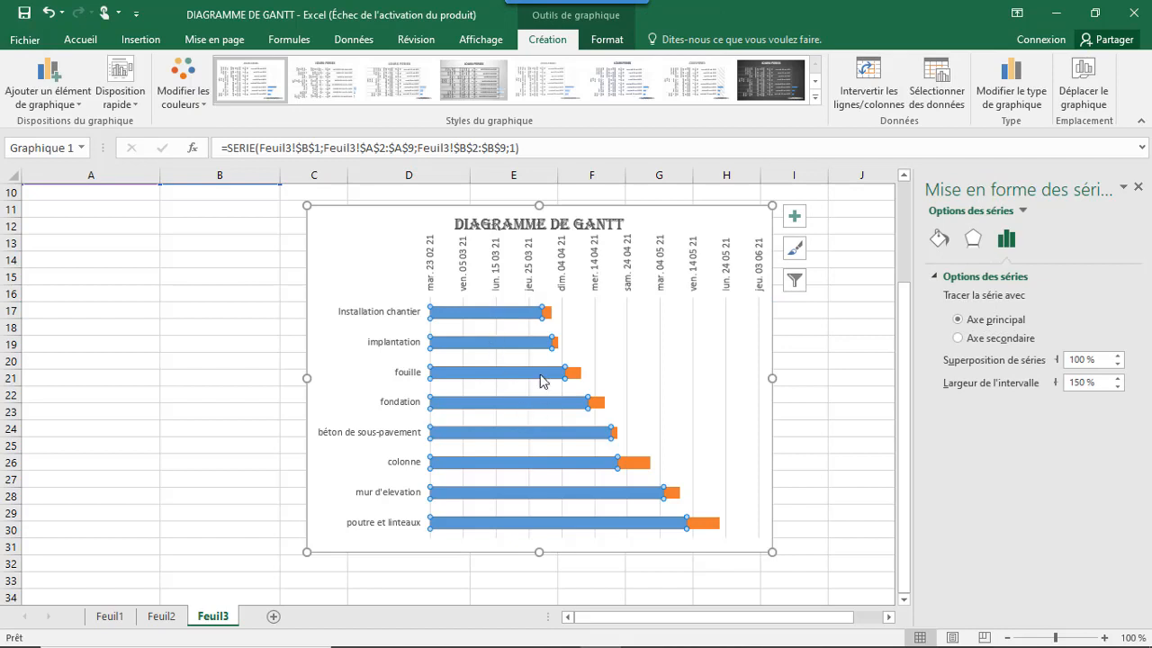
right_click(499, 321)
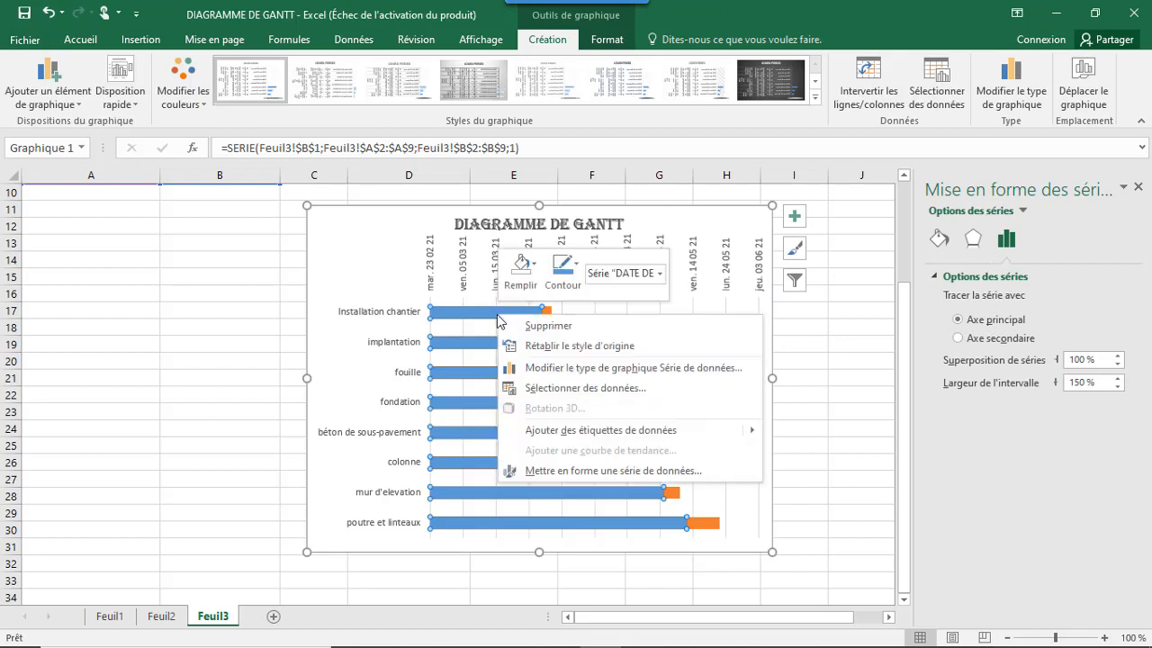
left_click(522, 269)
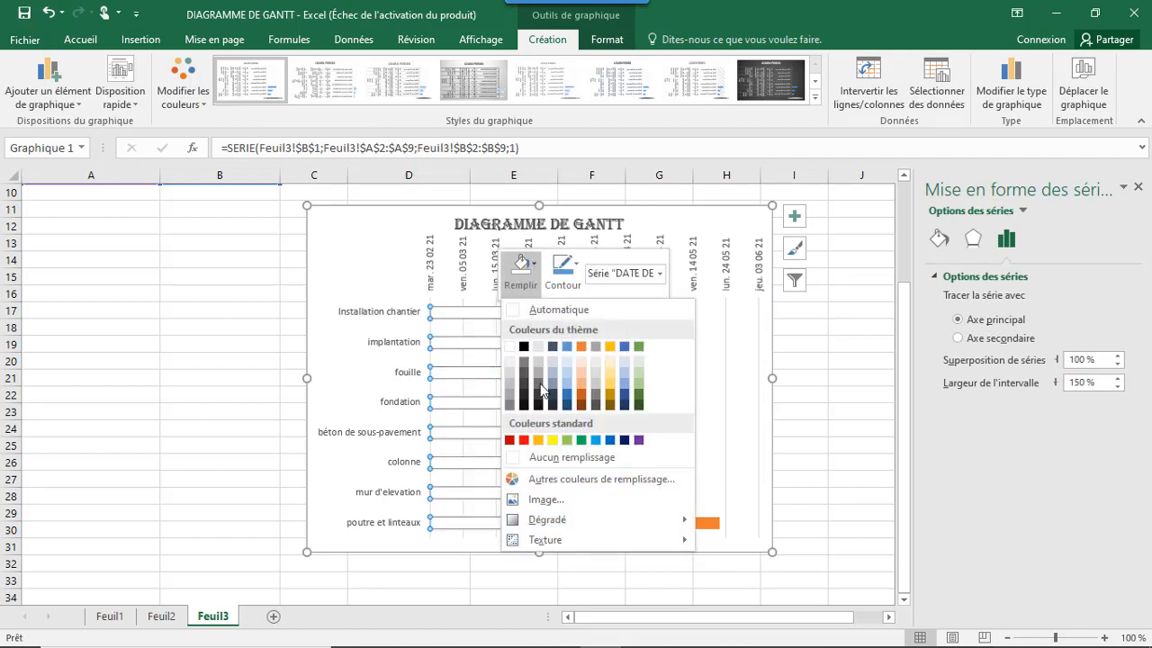
left_click(563, 458)
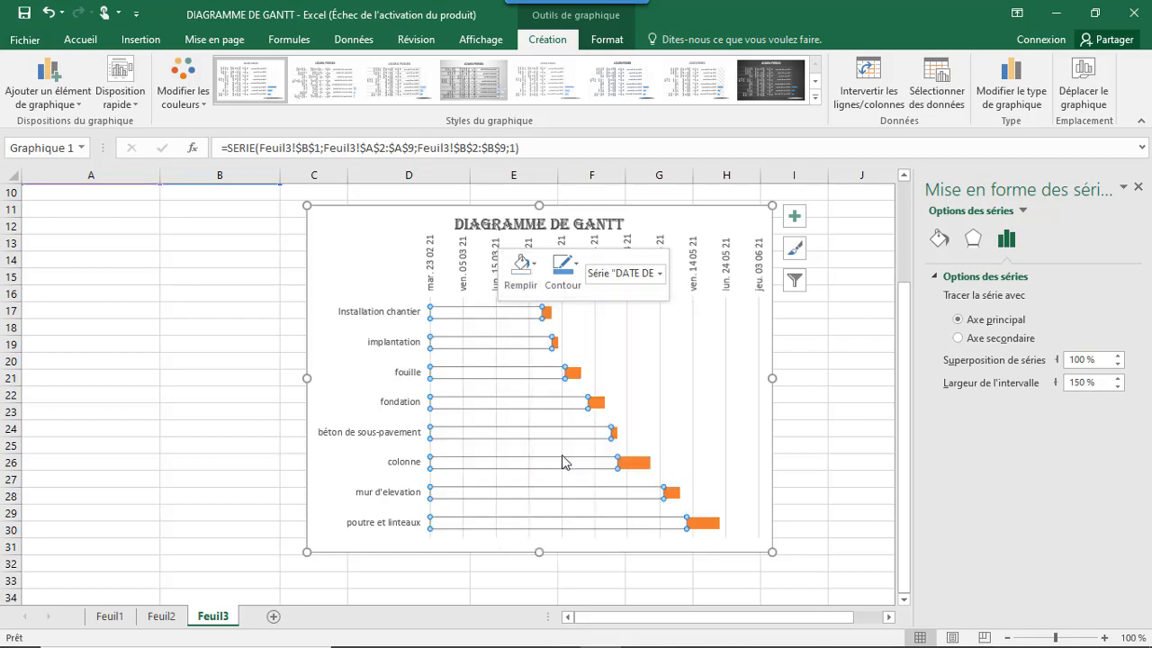
left_click(825, 364)
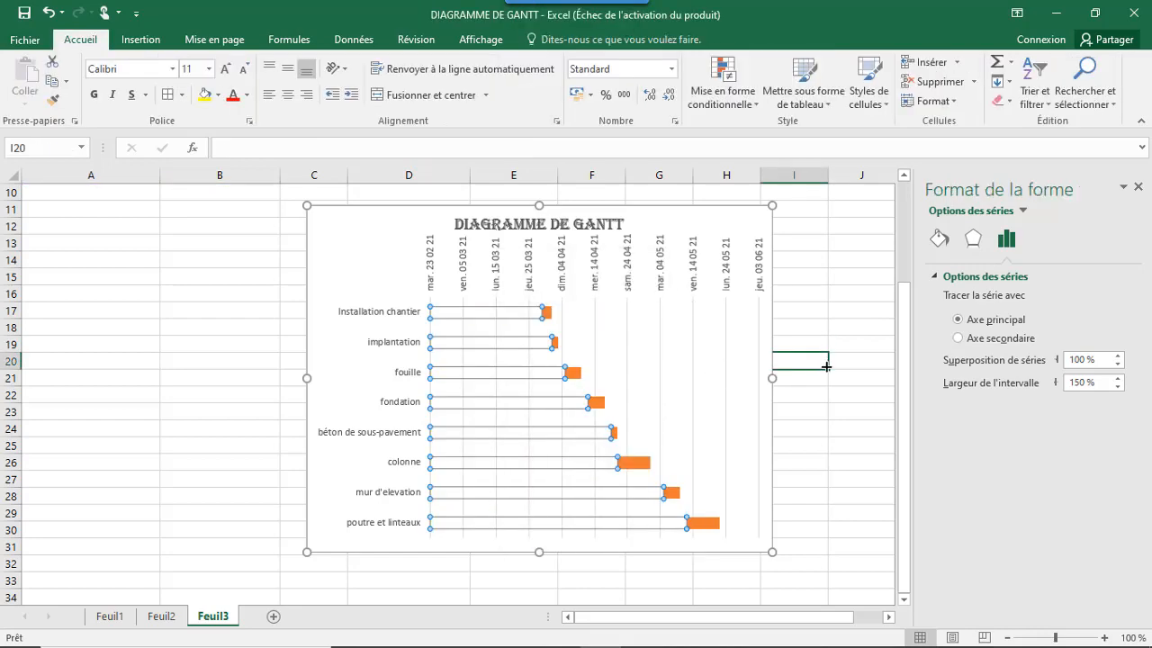
left_click(666, 350)
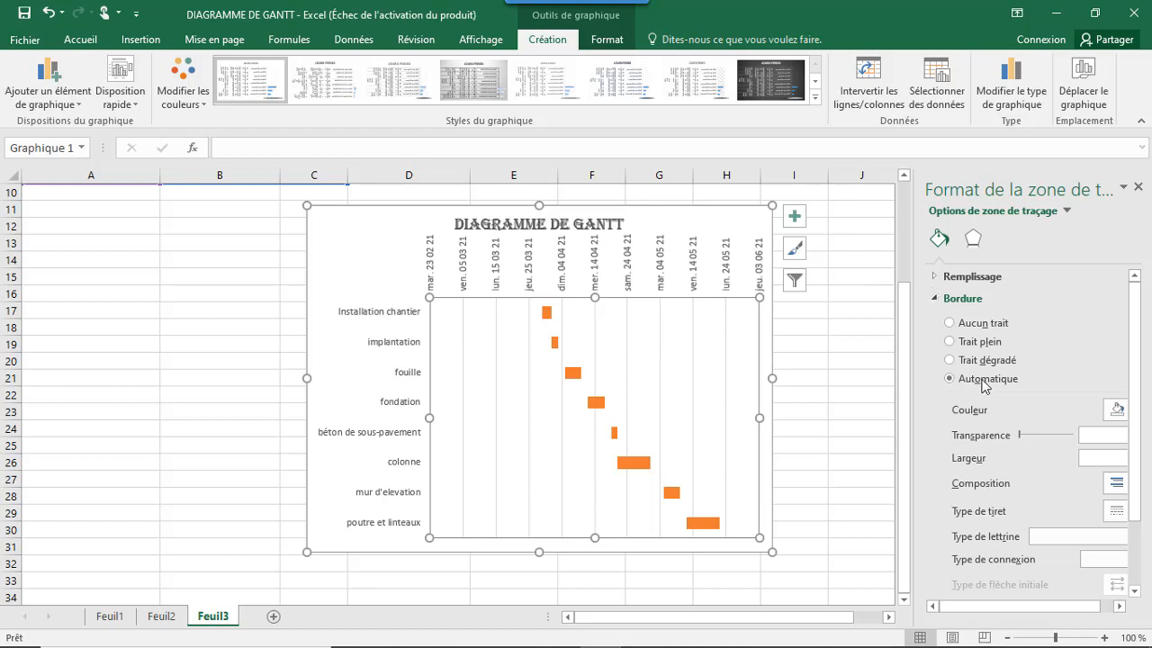
left_click(528, 314)
left_click(618, 332)
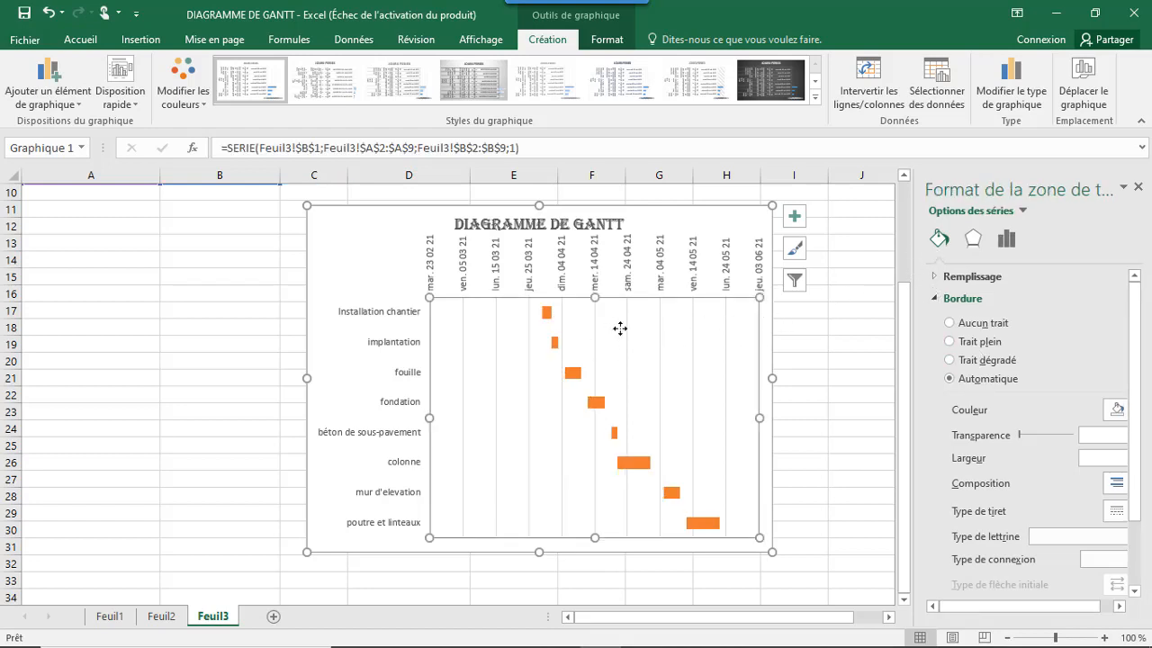
right_click(615, 333)
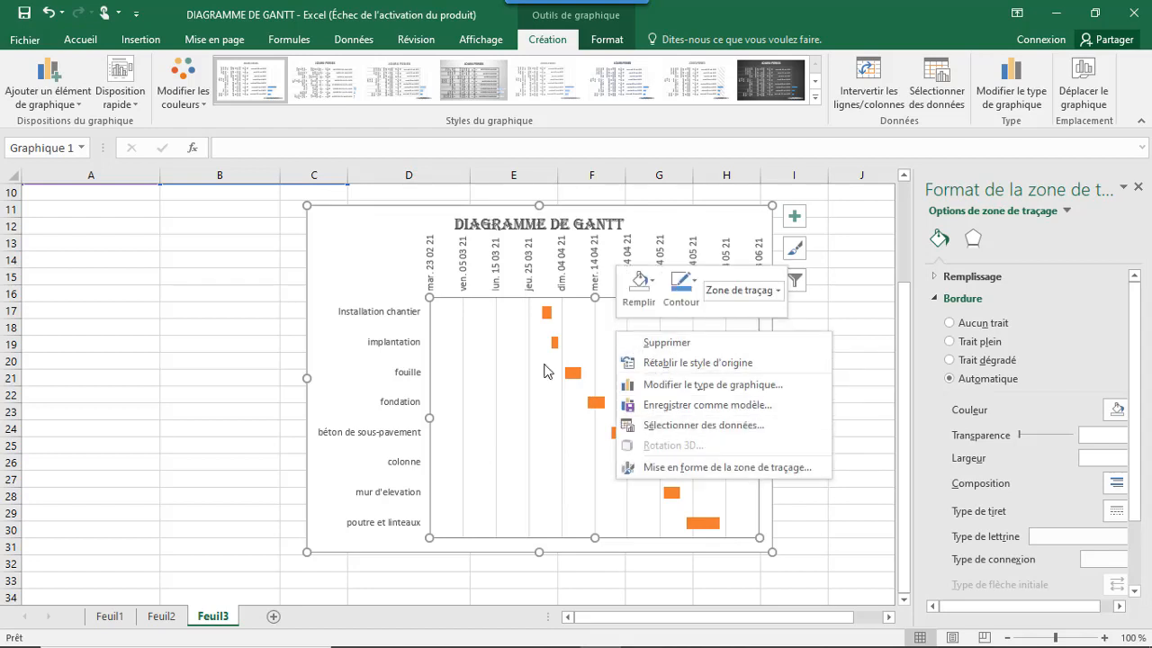
left_click(478, 342)
right_click(539, 278)
left_click(505, 279)
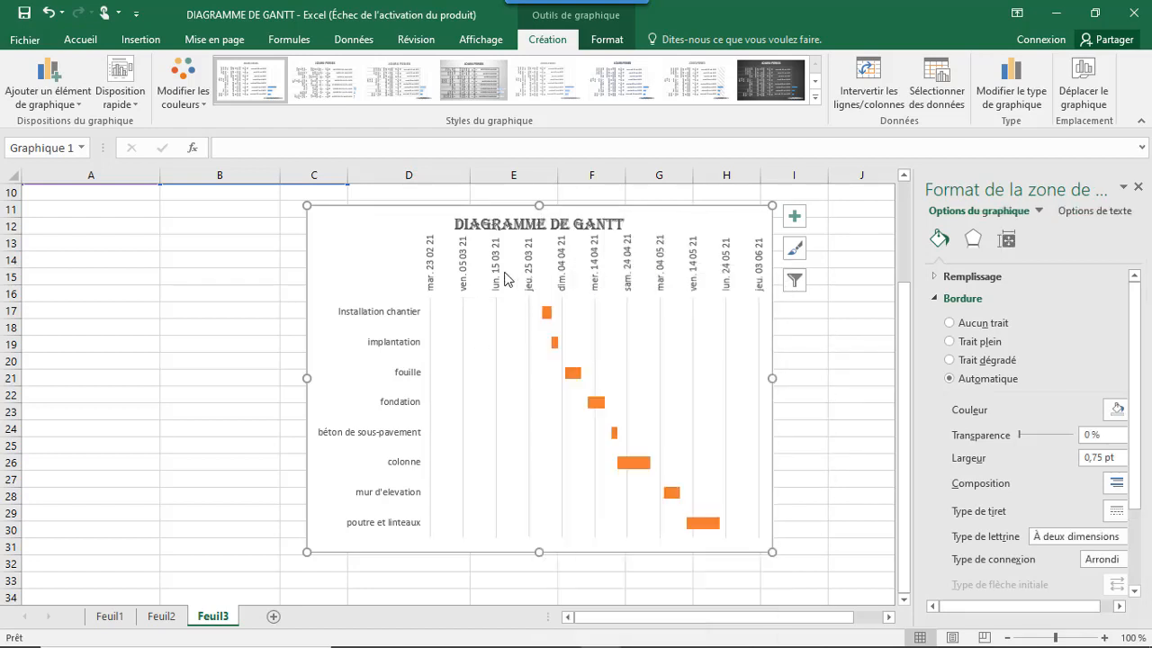
Set the date axis minimum to 44284 so that the chart starts on 29 March 2021.
left_click(430, 268)
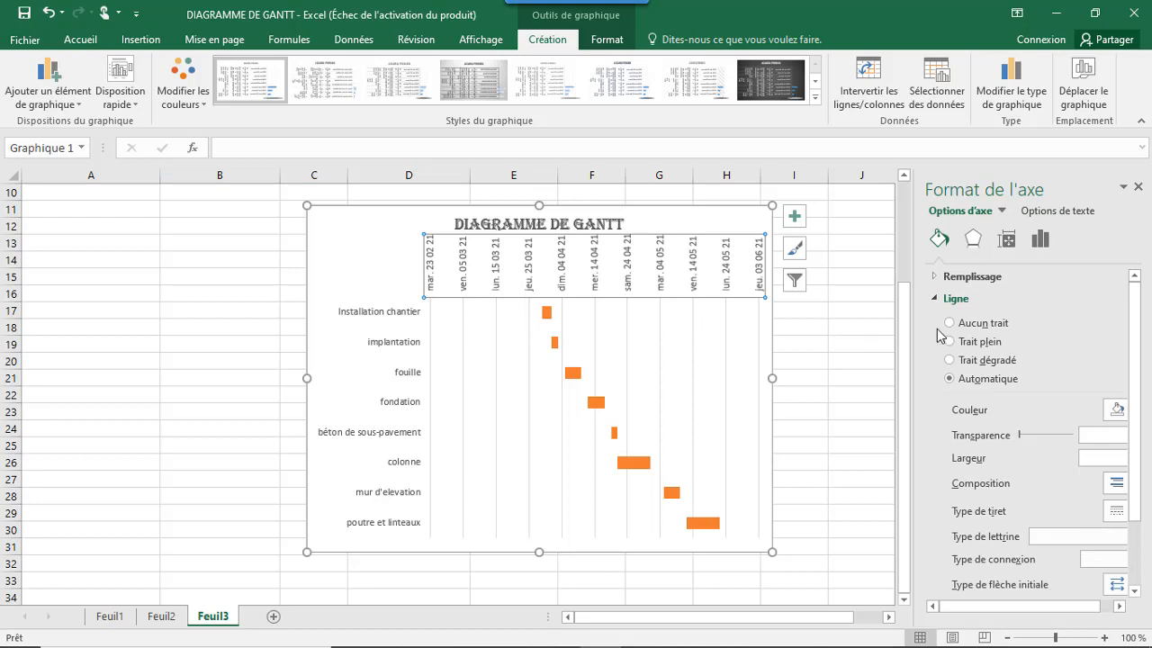
left_click(1006, 243)
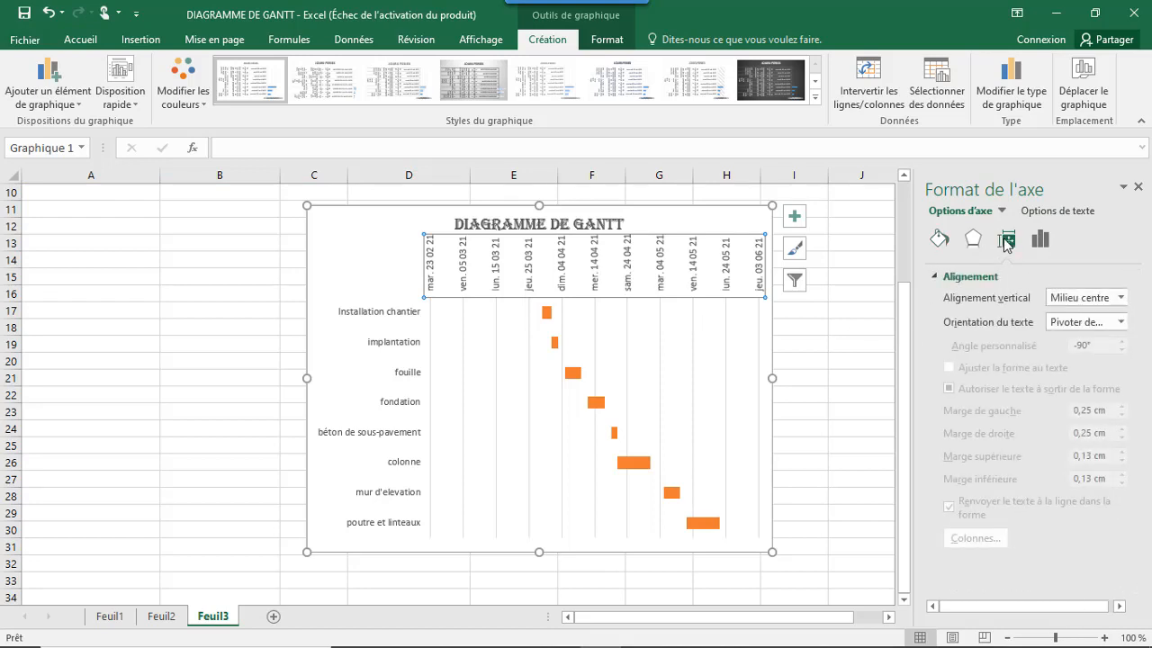
left_click(1039, 239)
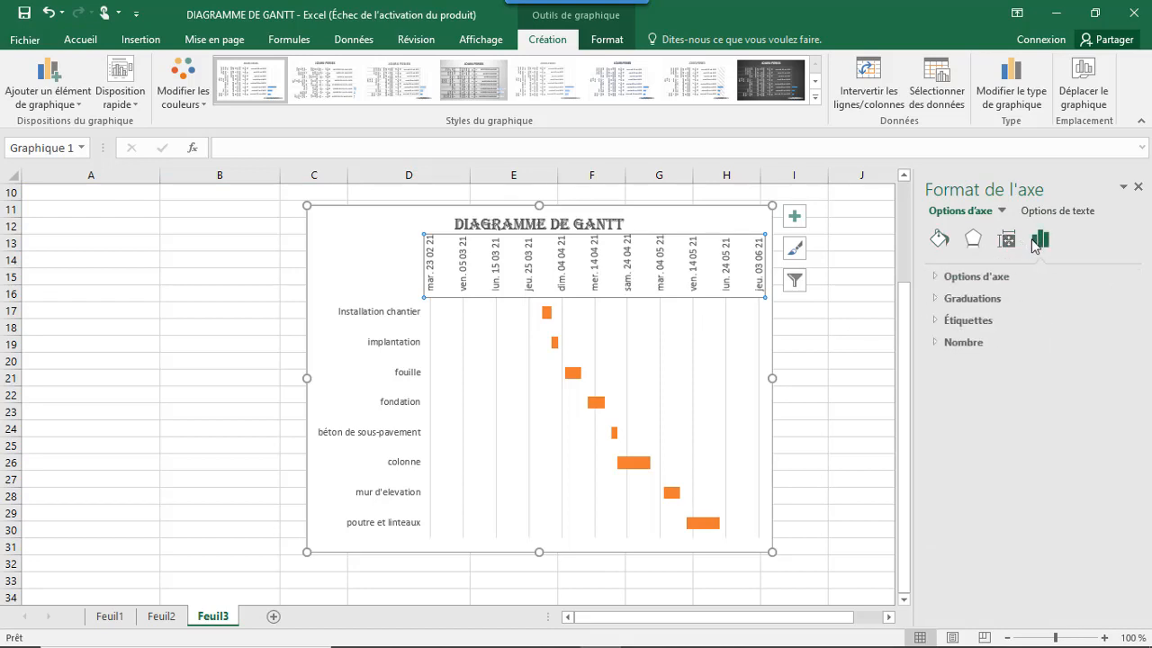
left_click(936, 236)
right_click(625, 270)
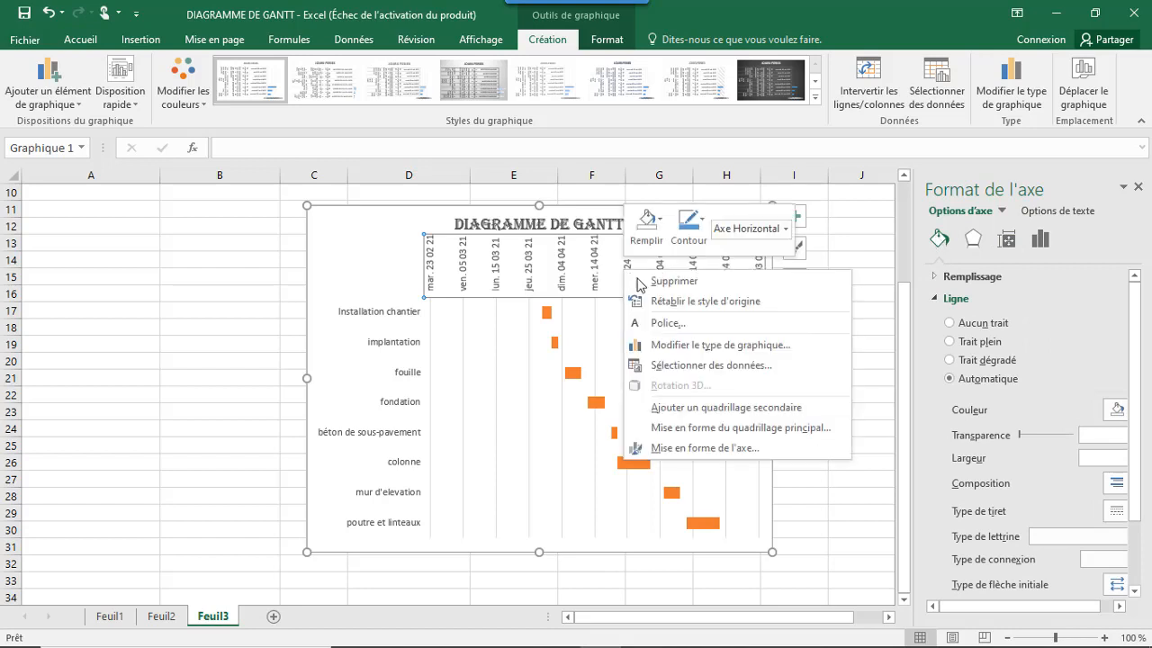
left_click(725, 447)
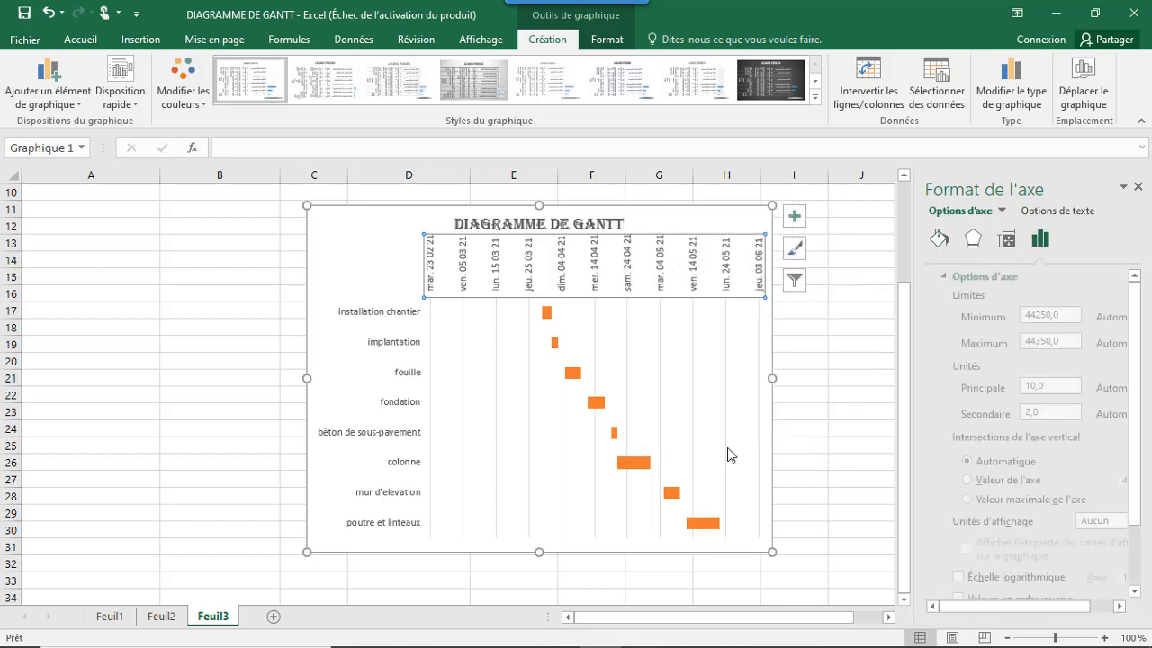
left_click_drag(1053, 316, 990, 322)
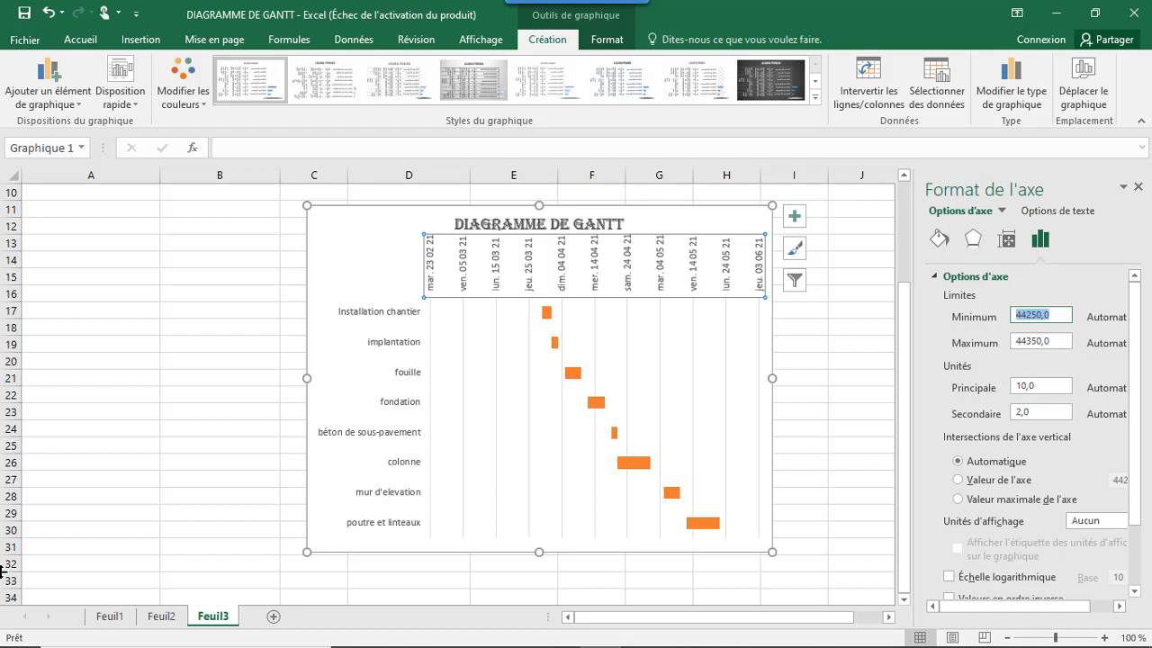
type("25")
key("Return")
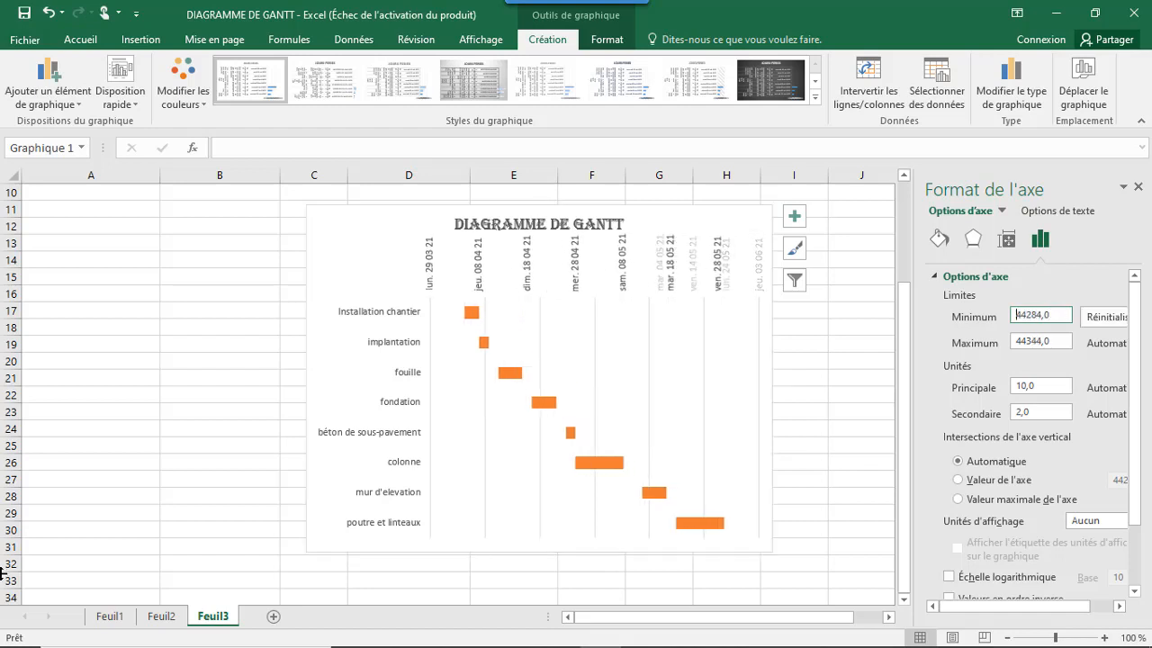
left_click(840, 388)
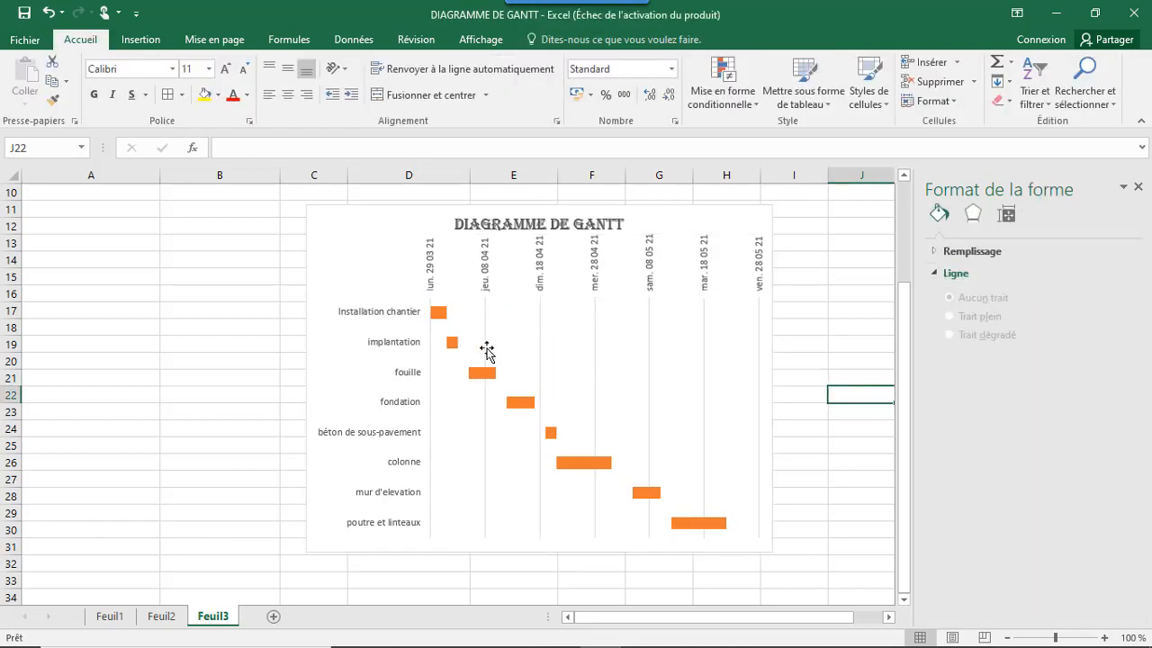
Add data labels to the bars of the duration series (DUREE).
left_click(440, 319)
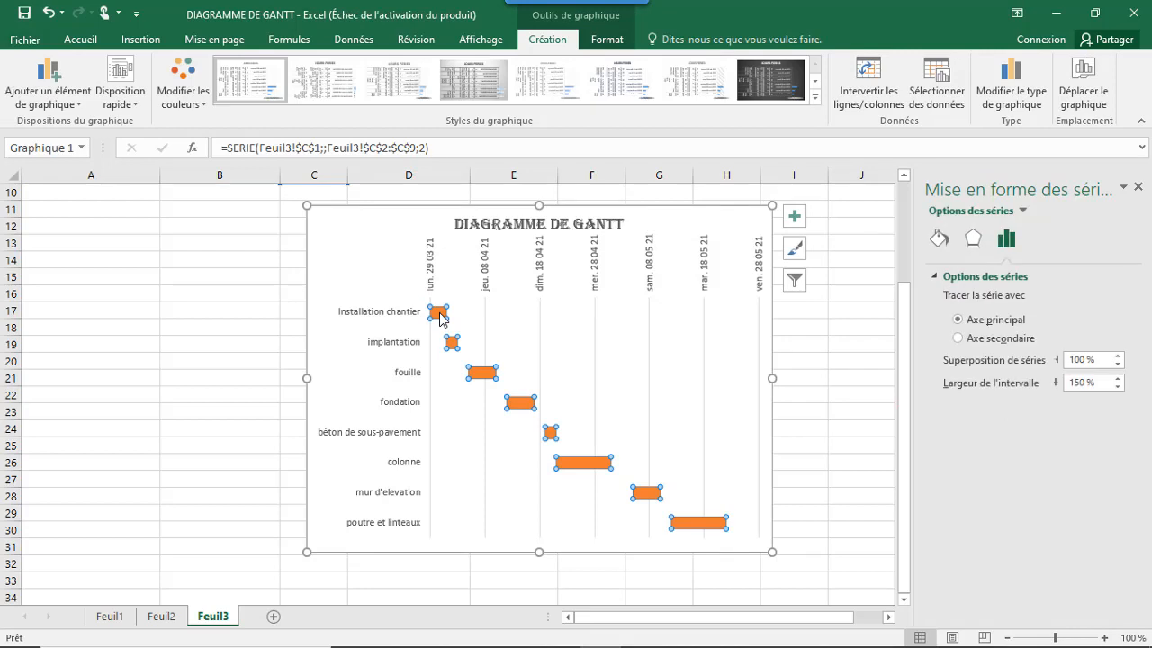
right_click(440, 320)
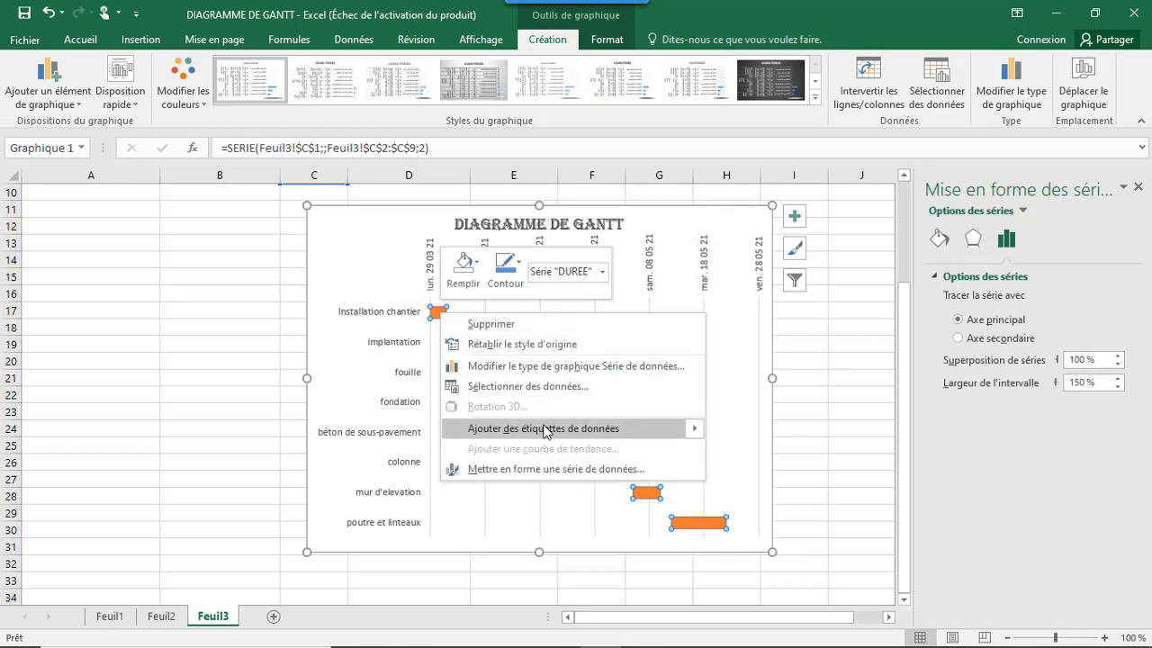
mouse_move(675, 430)
left_click(763, 434)
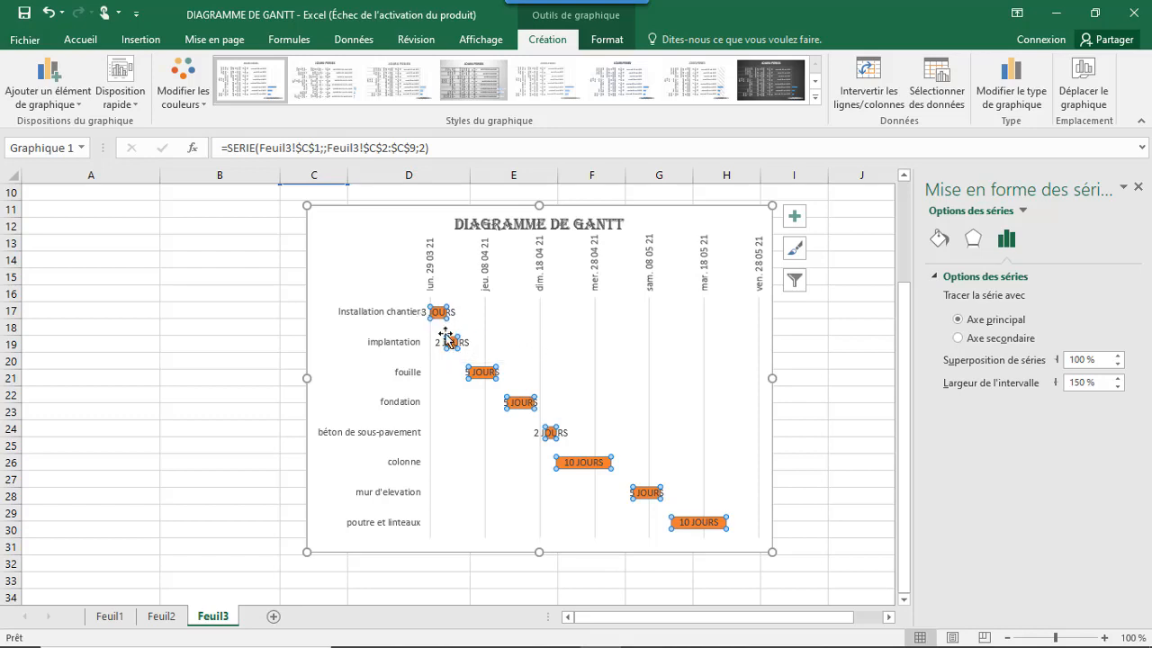
Try the black-outlined theme shape style on the duration bars, and undo it.
left_click(616, 42)
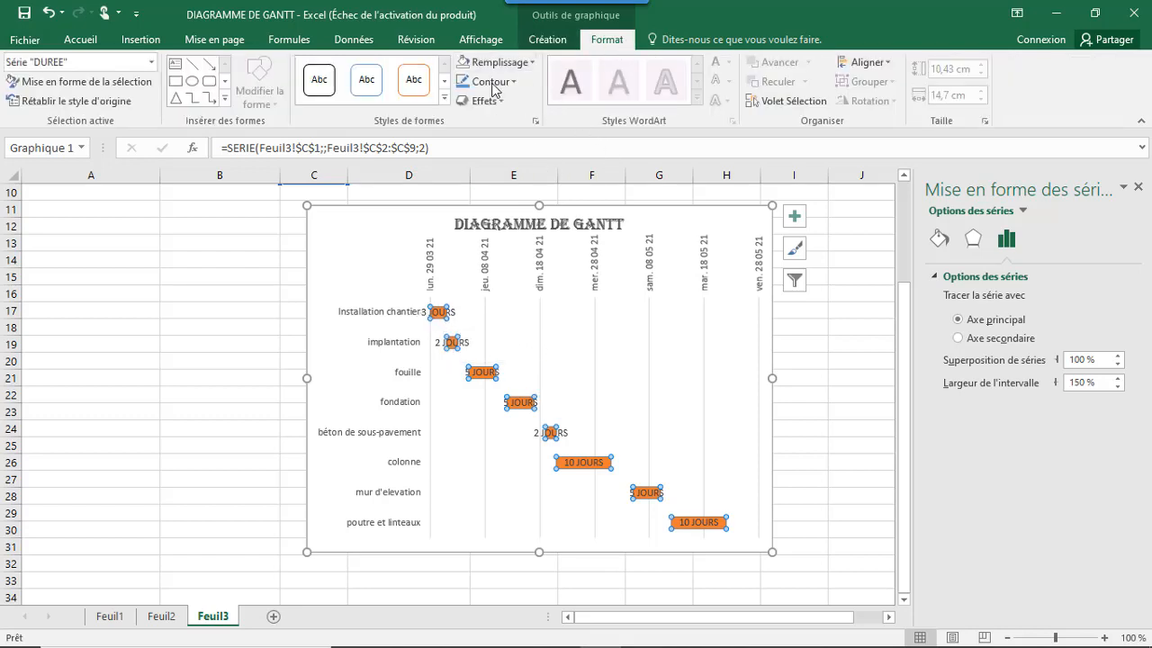
left_click(443, 97)
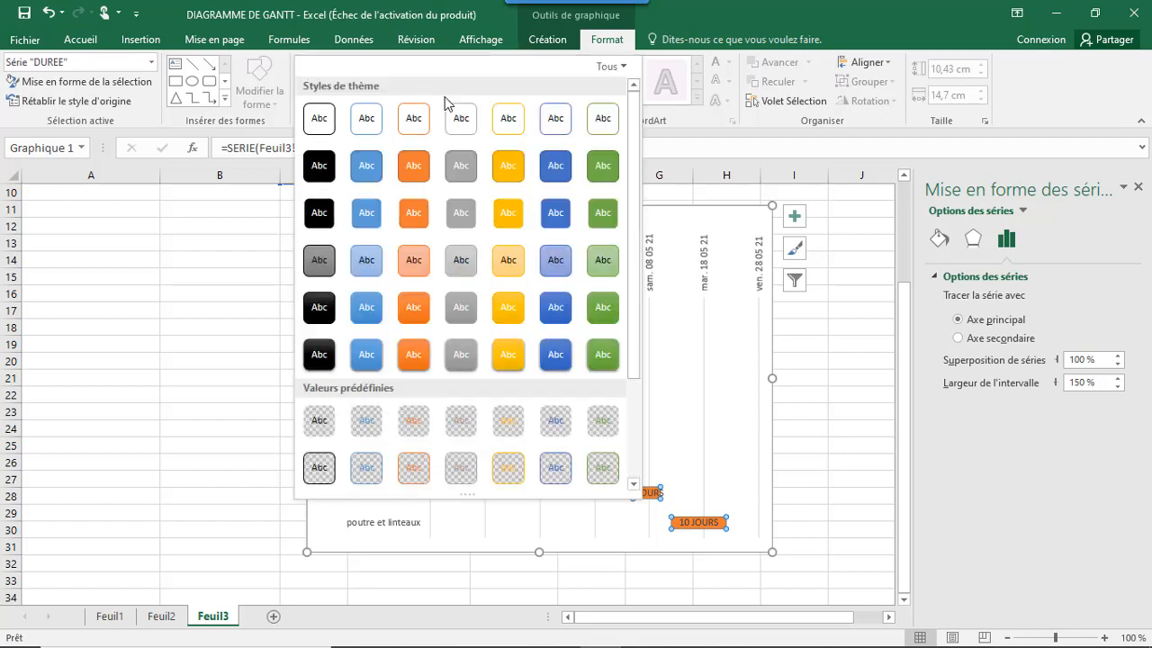
left_click(331, 121)
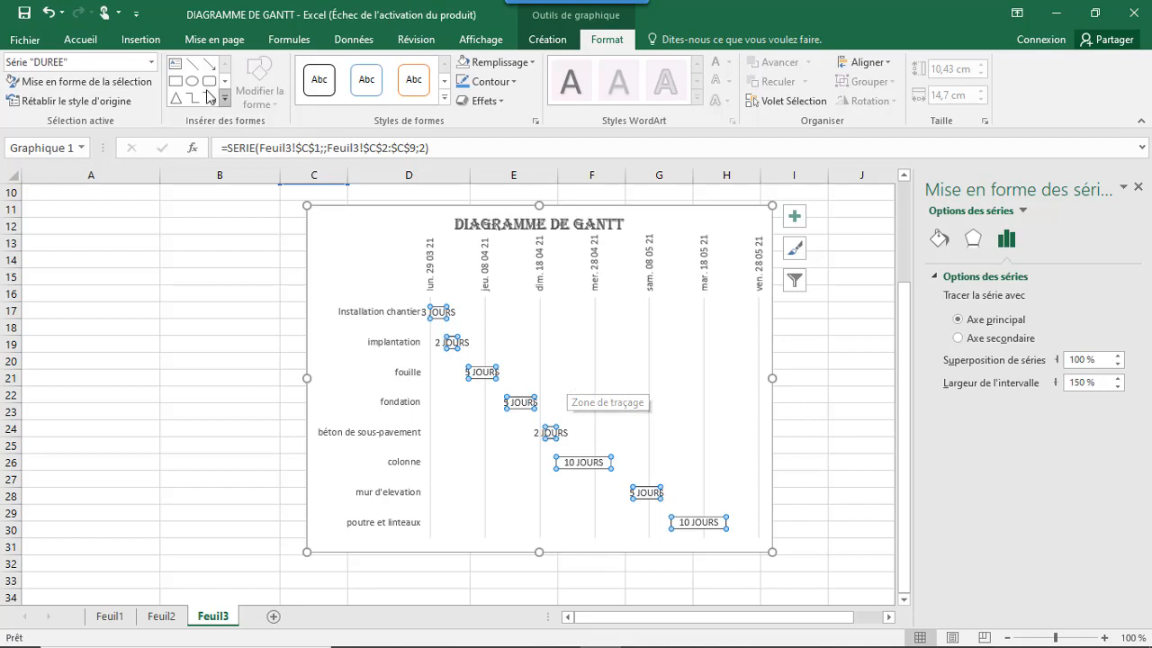
left_click(48, 12)
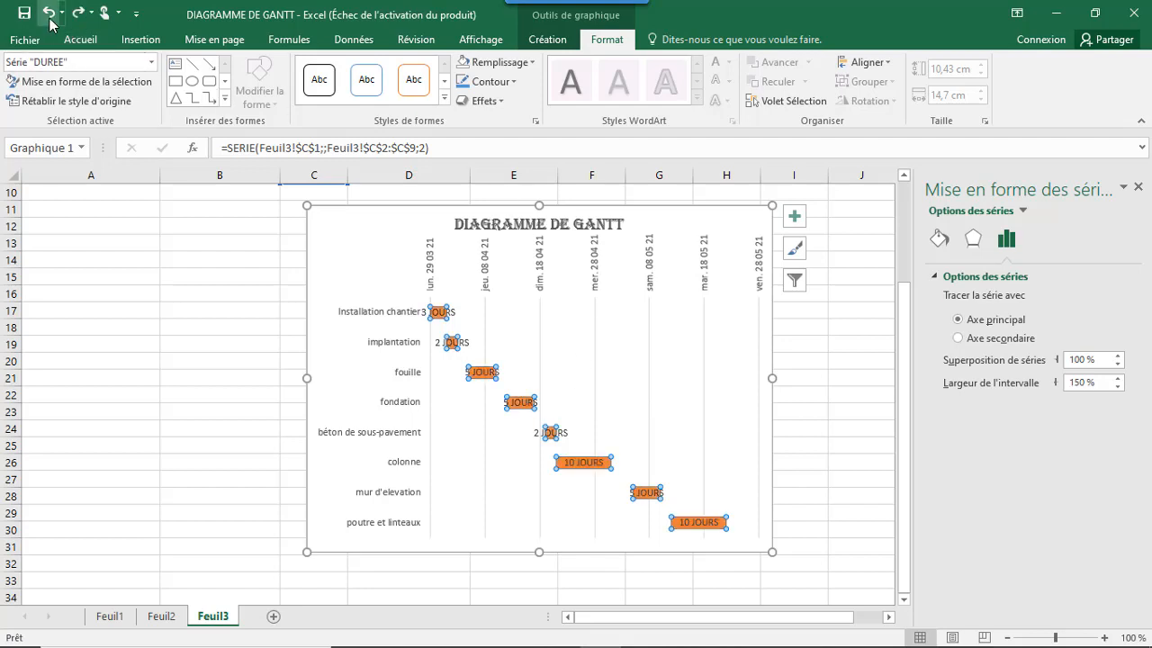
left_click(612, 373)
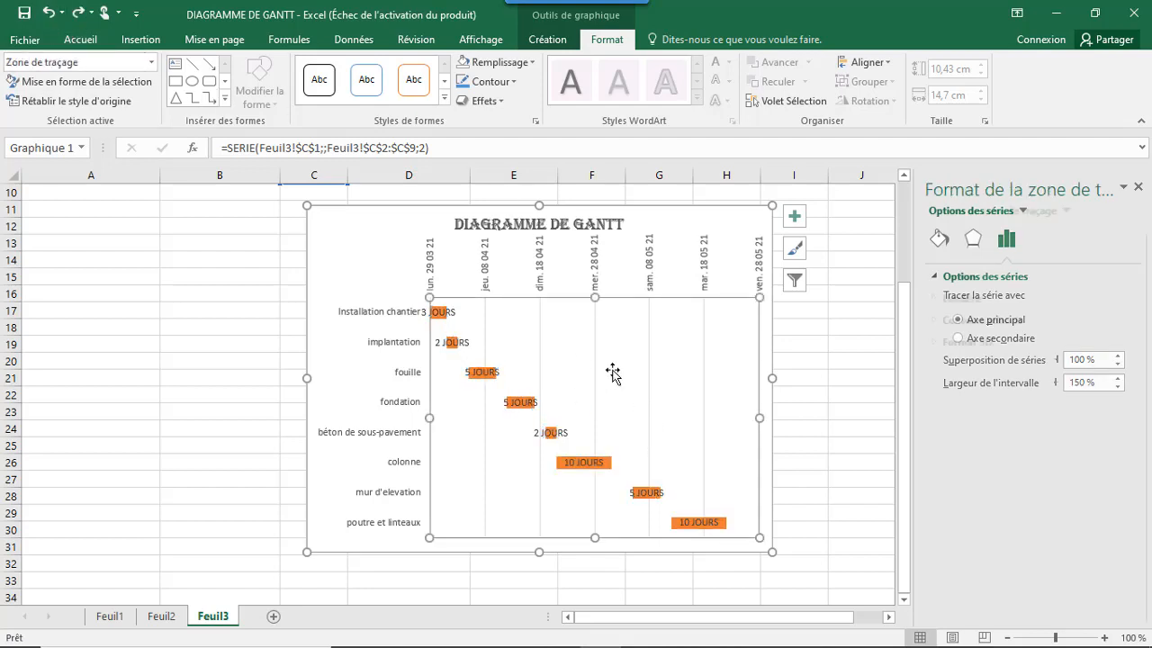
left_click(441, 342)
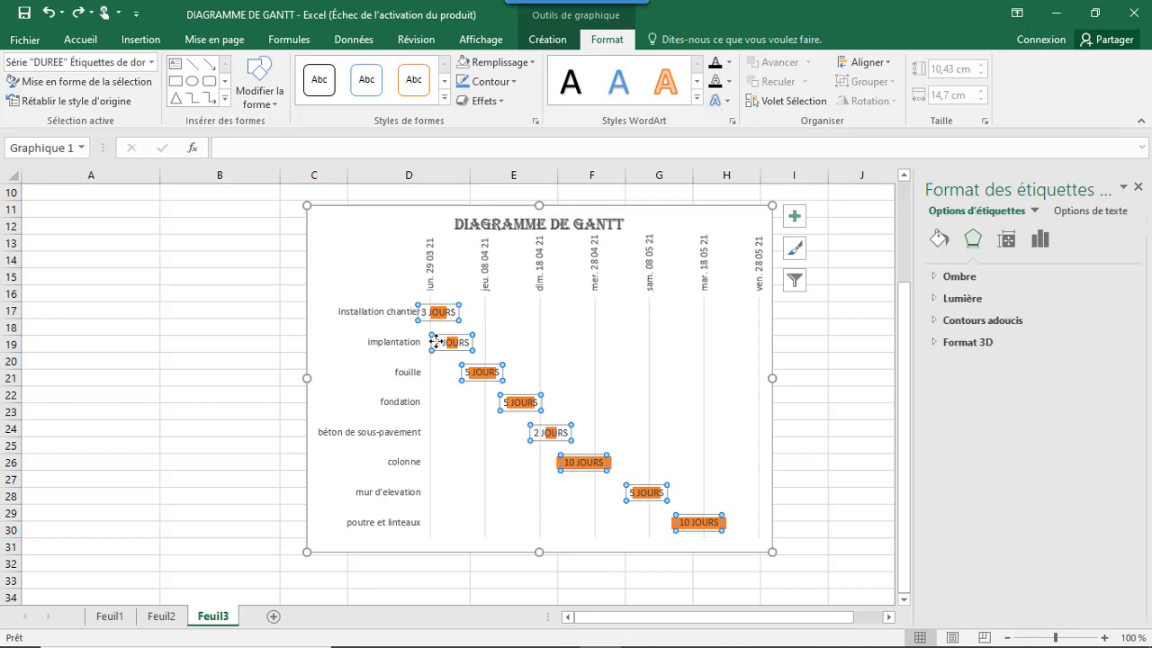
left_click(855, 396)
left_click(600, 379)
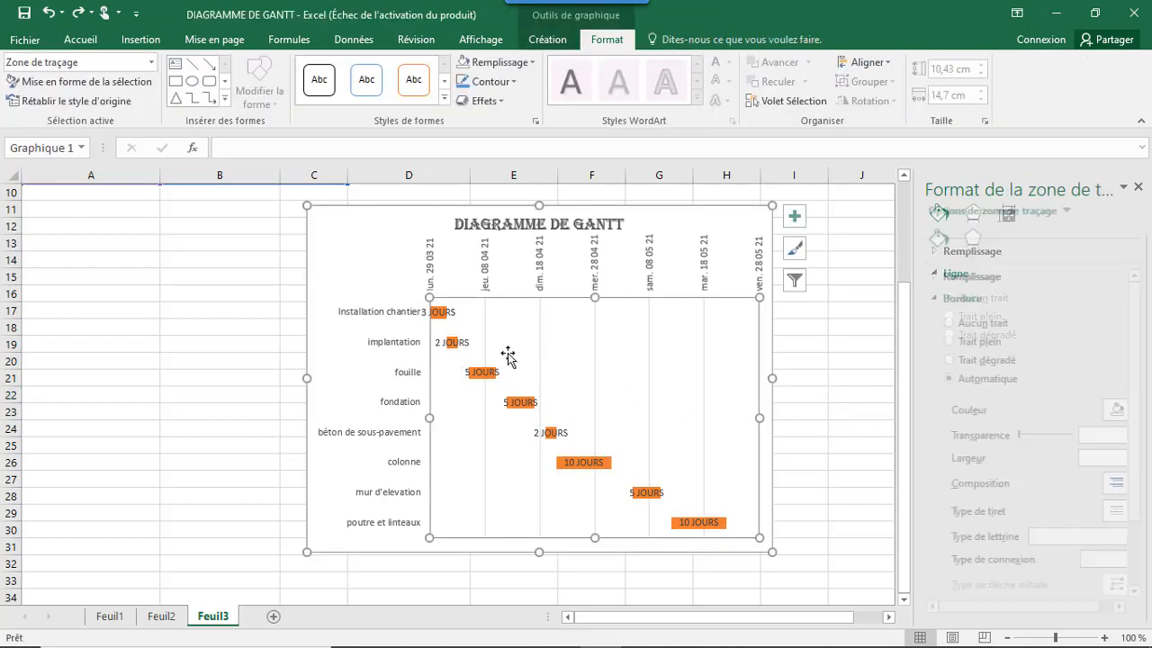
left_click(522, 412)
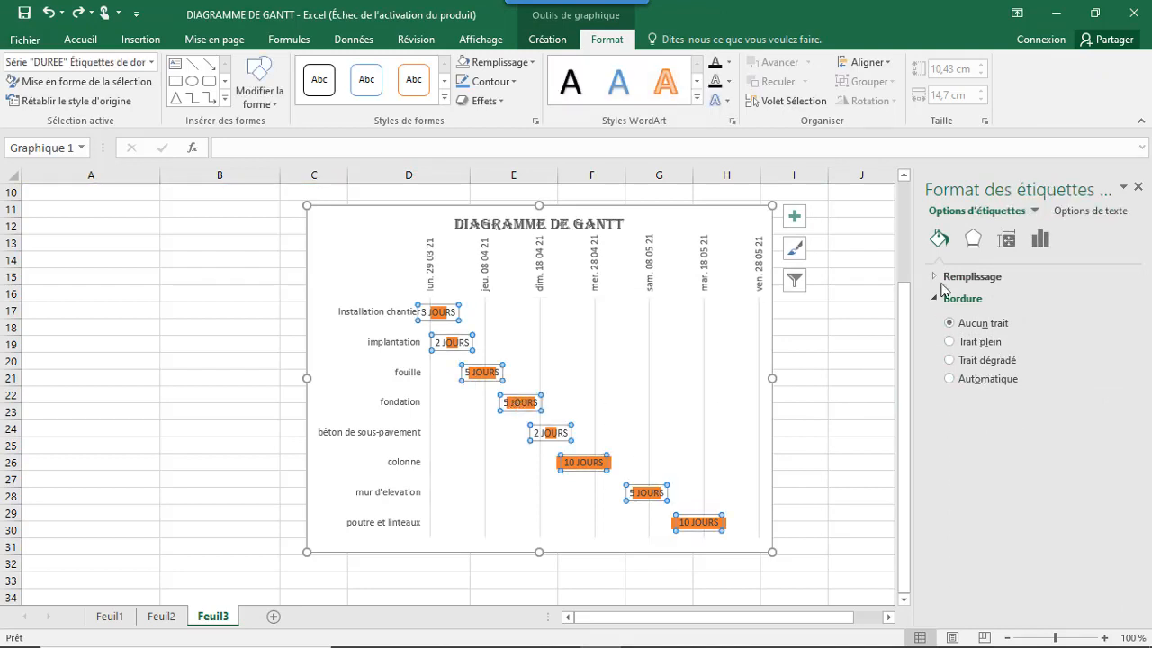
left_click(974, 241)
left_click(940, 240)
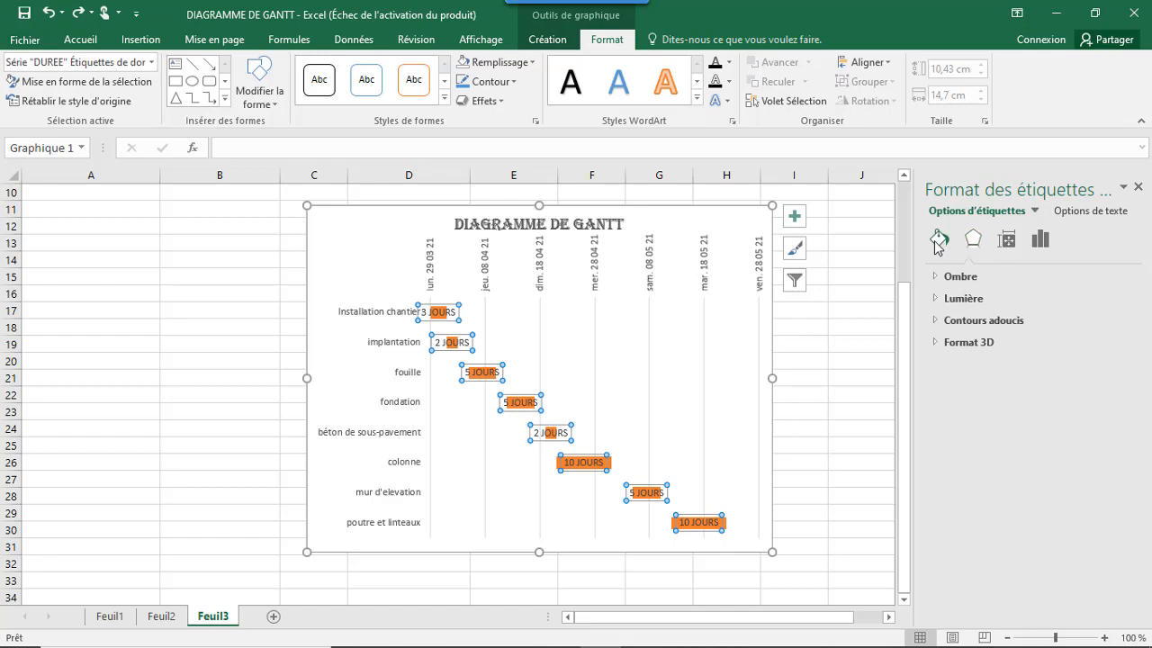
left_click(713, 369)
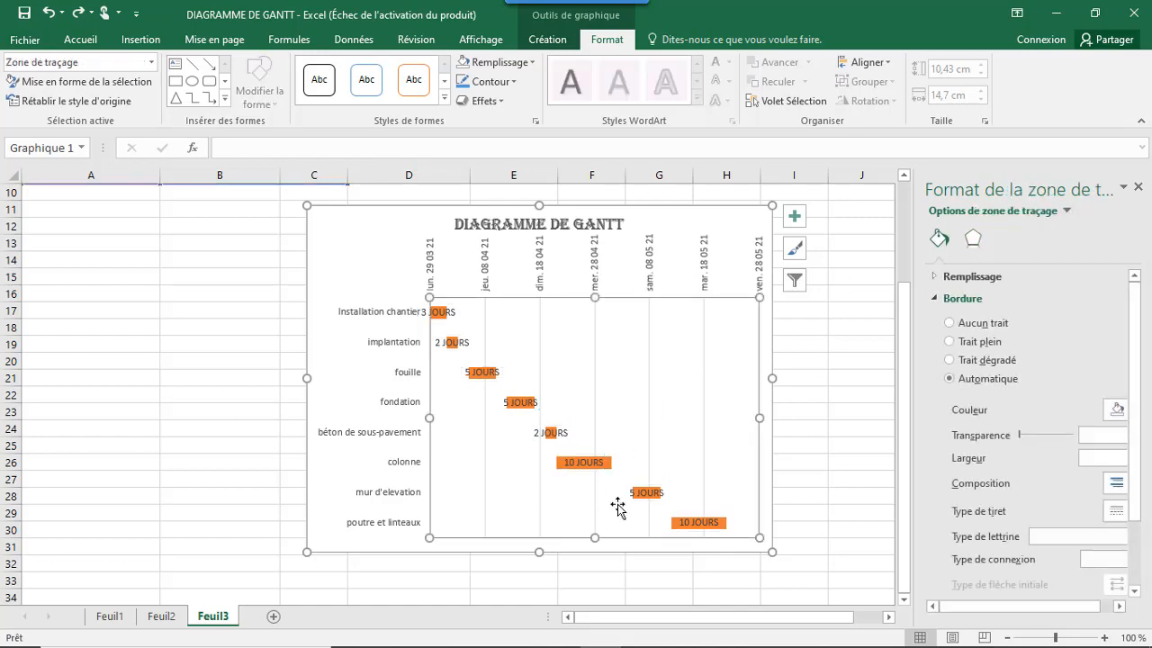
Apply the dark grey chart style with a white title to the whole Gantt chart.
scroll(593, 490, "up", 2)
scroll(593, 474, "down", 3)
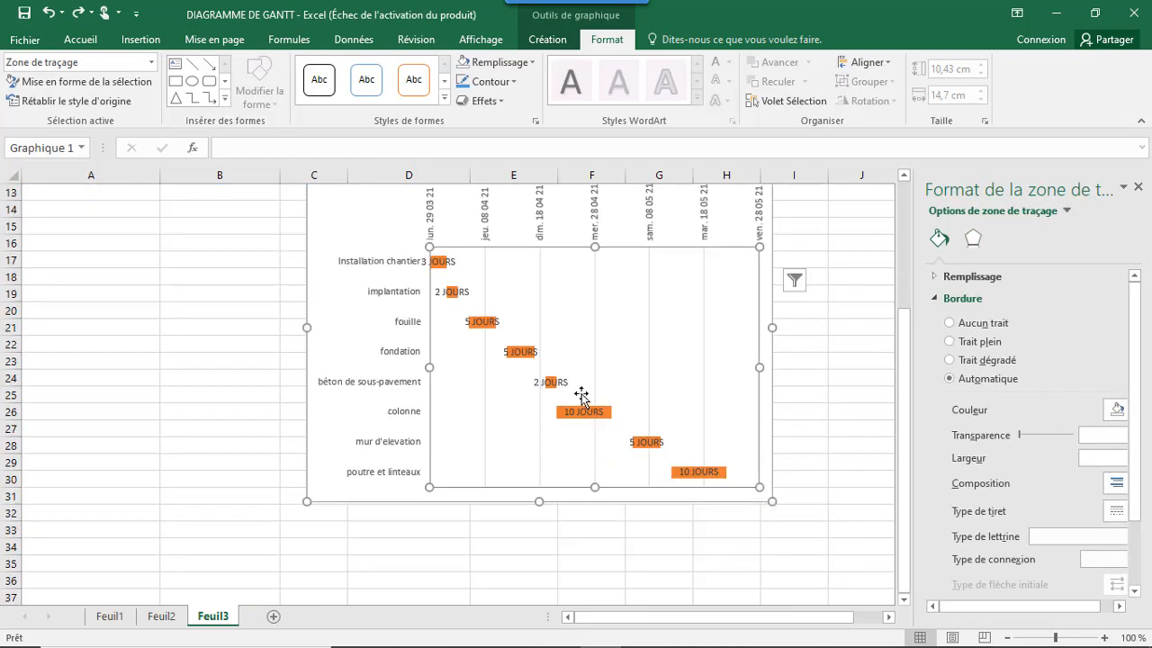
scroll(580, 396, "up", 1)
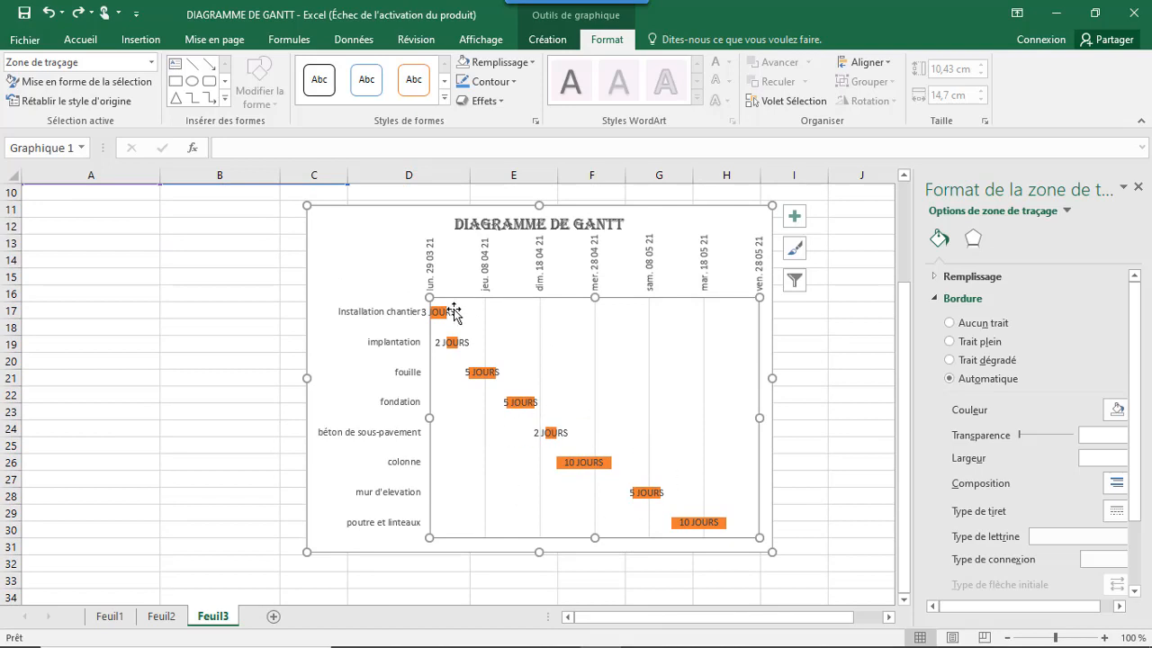
left_click(395, 283)
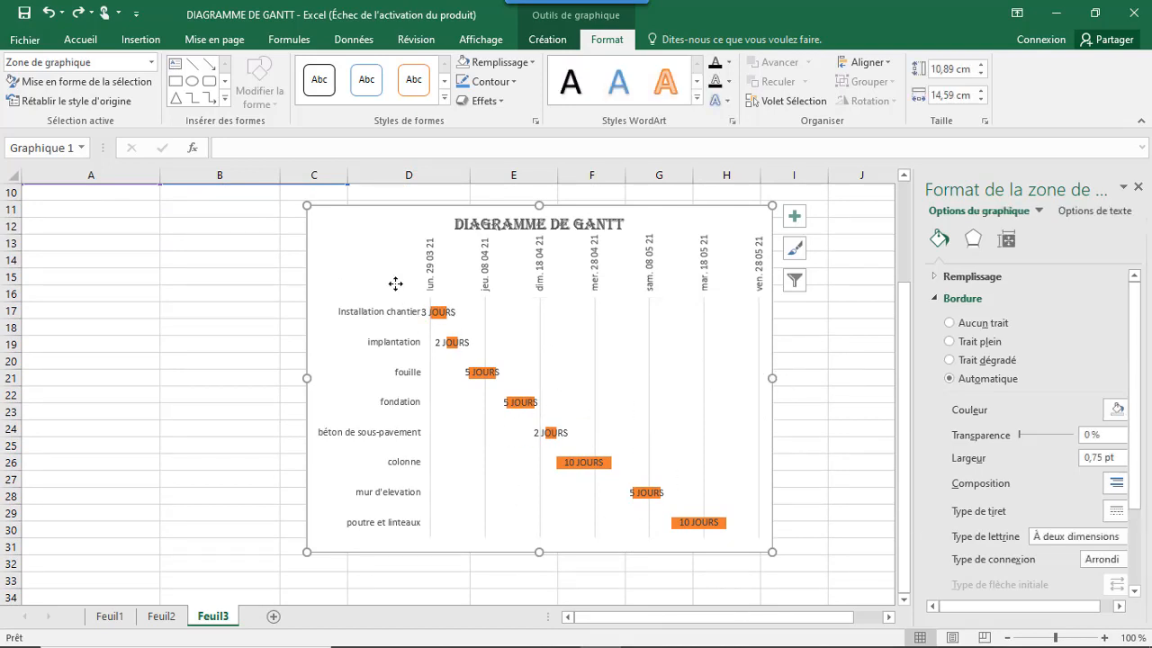
left_click(564, 45)
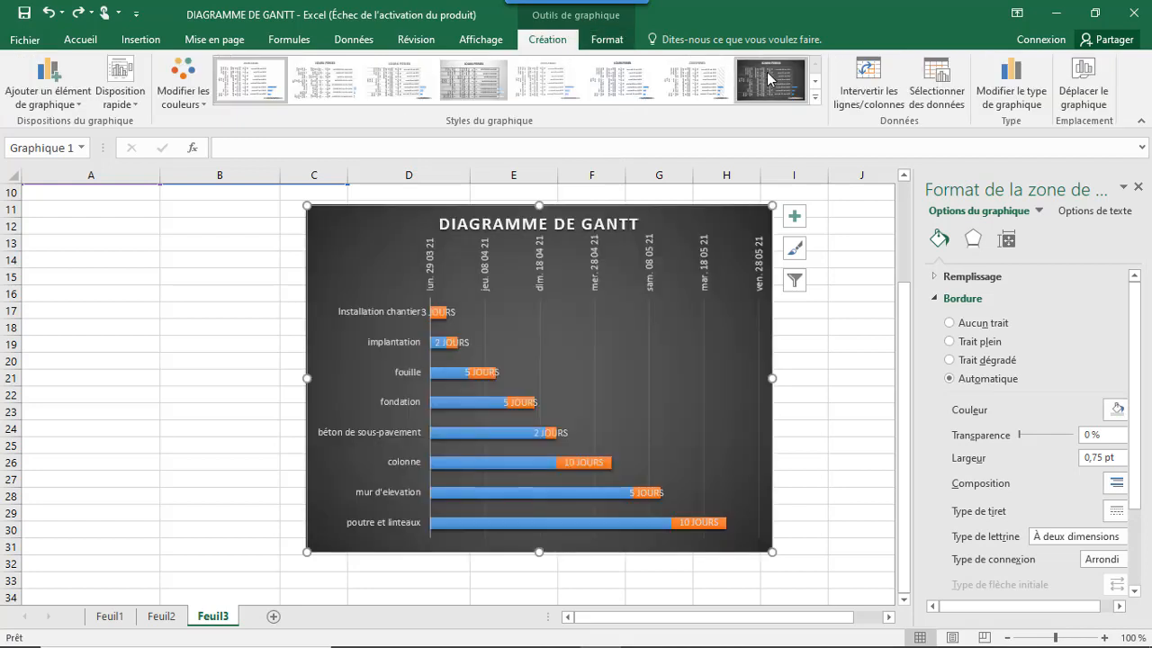
left_click(768, 79)
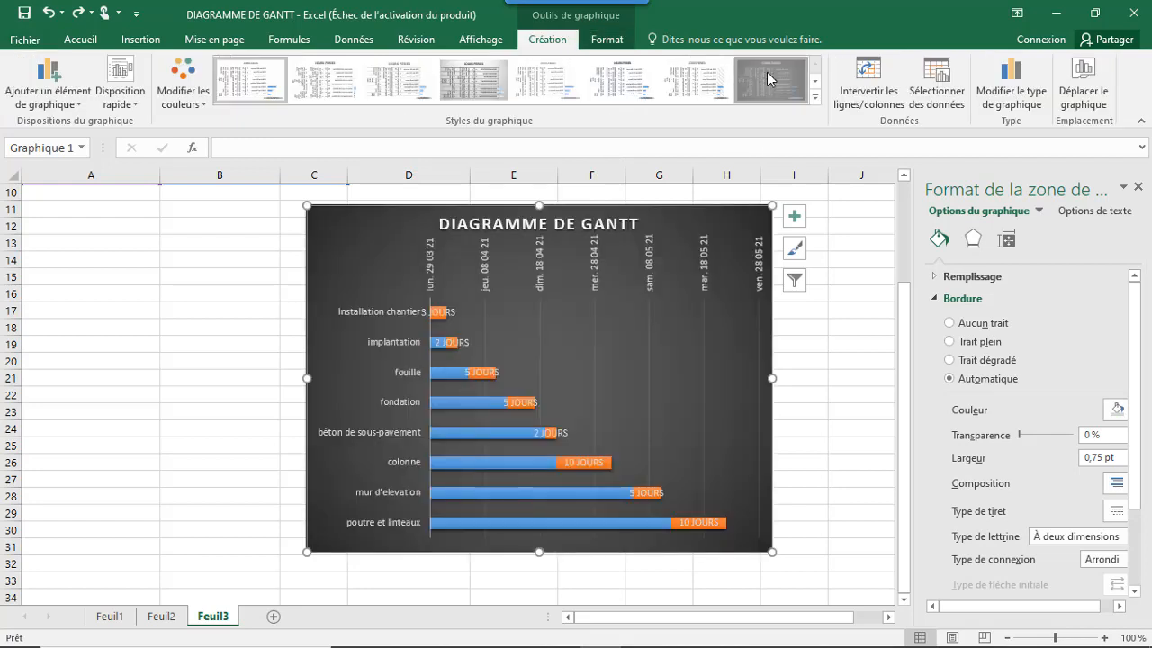
Remove the fill from the start date series bars (DATE DE DEBUT) in the dark-styled chart.
left_click(466, 403)
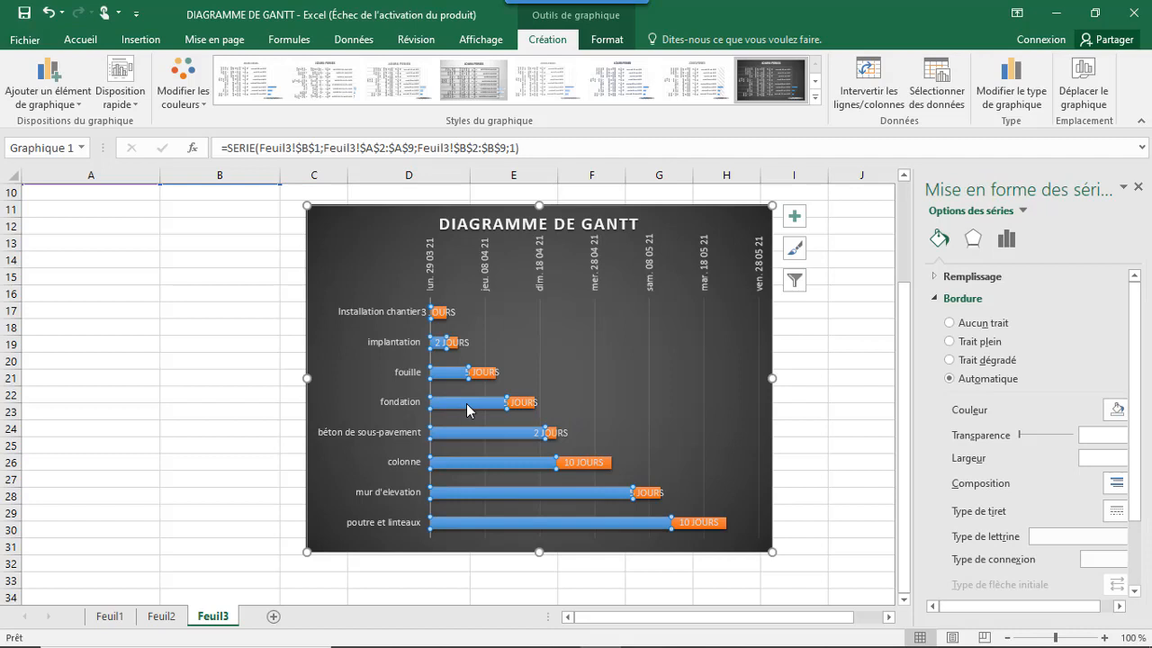
right_click(466, 403)
left_click(502, 359)
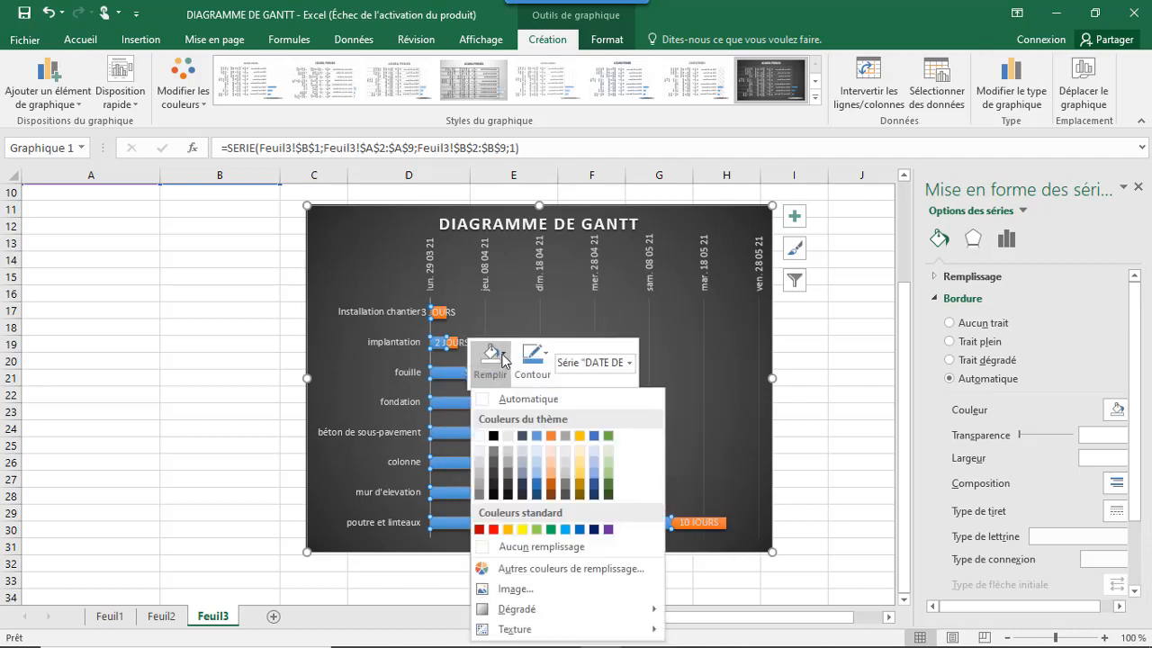
left_click(514, 547)
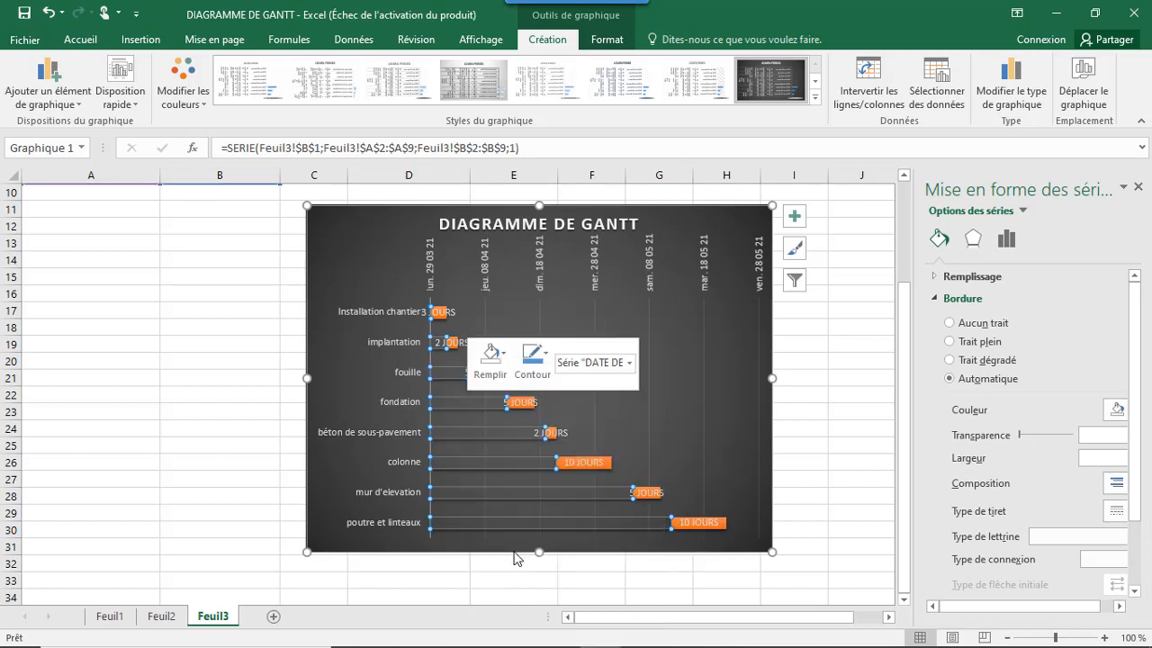
Remove the shadow effect from the start date series bars and deselect the chart.
left_click(608, 41)
left_click(503, 102)
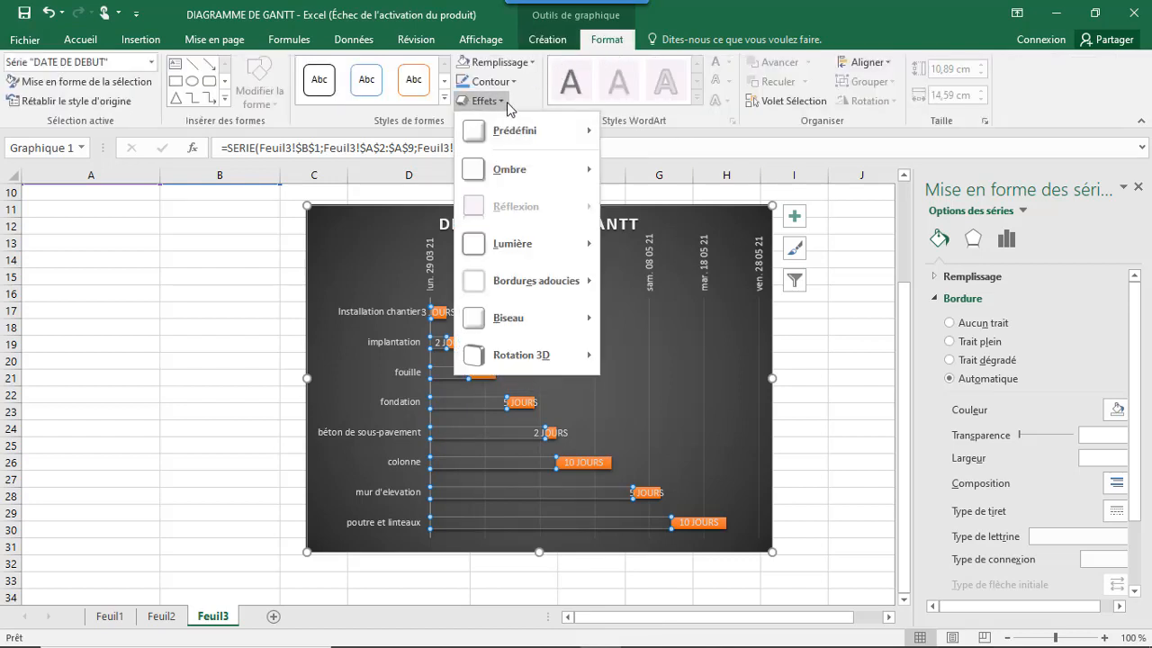
mouse_move(510, 169)
left_click(635, 189)
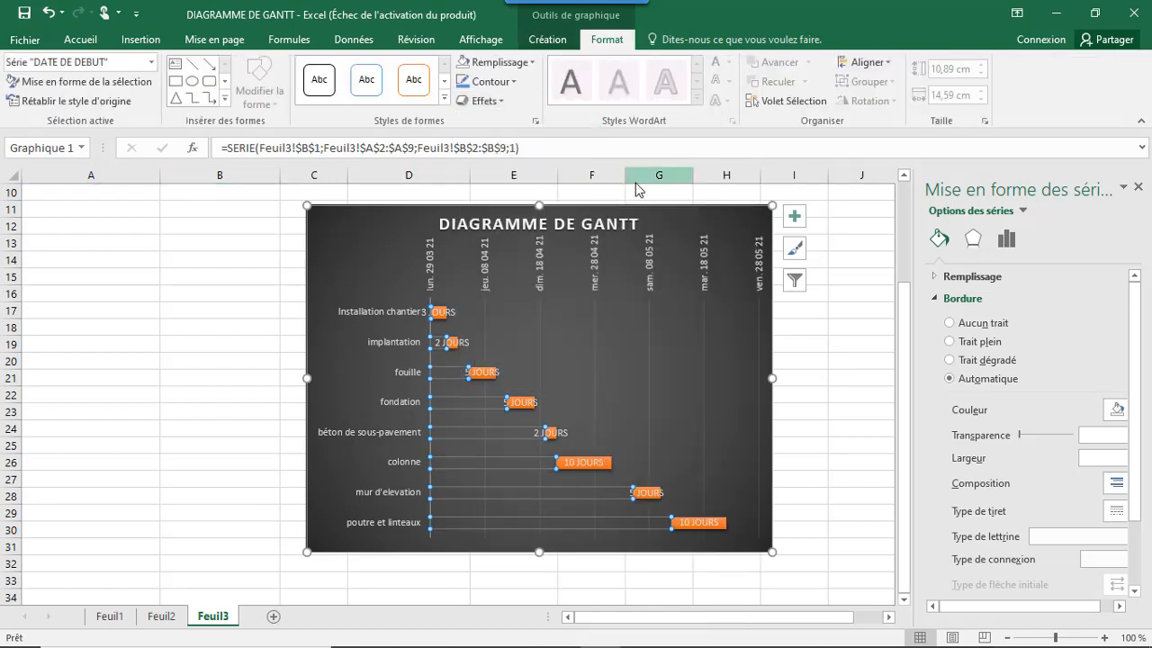
left_click(843, 392)
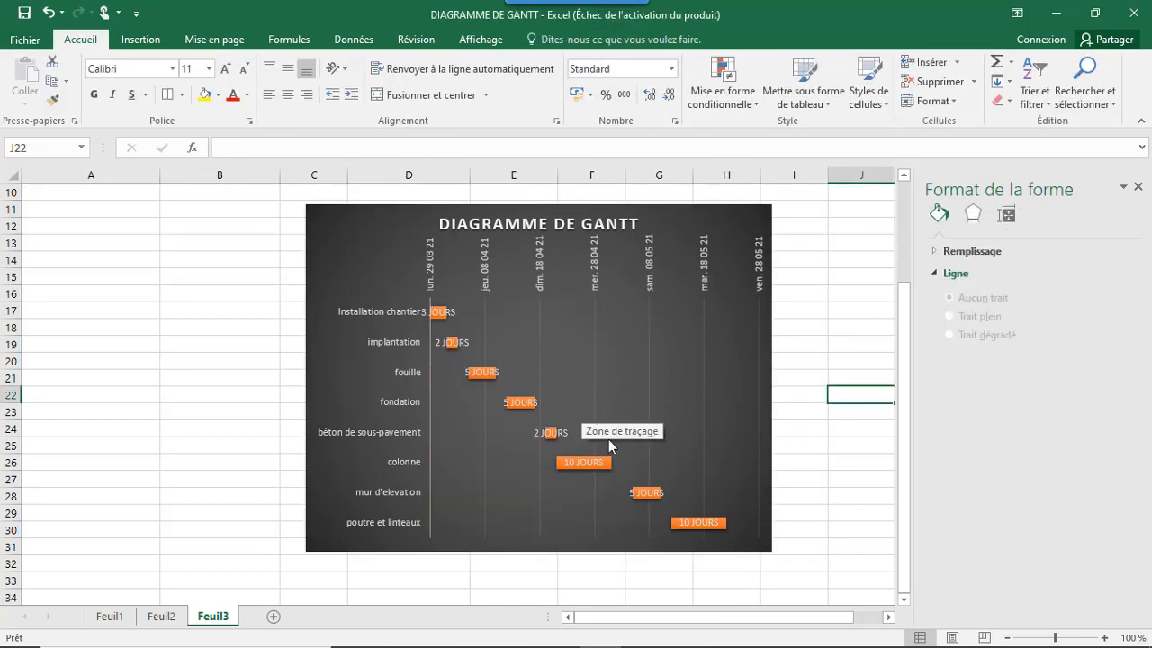
Widen the Gantt chart toward column B to a width of about 16.7 cm.
left_click(368, 390)
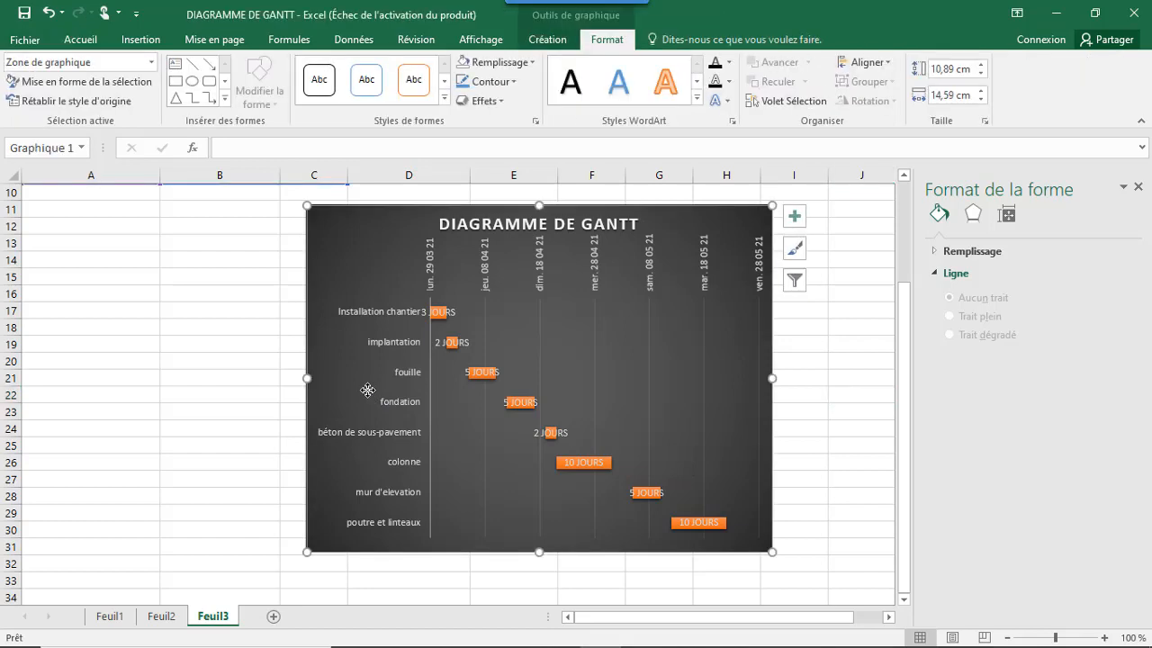
left_click_drag(306, 379, 238, 382)
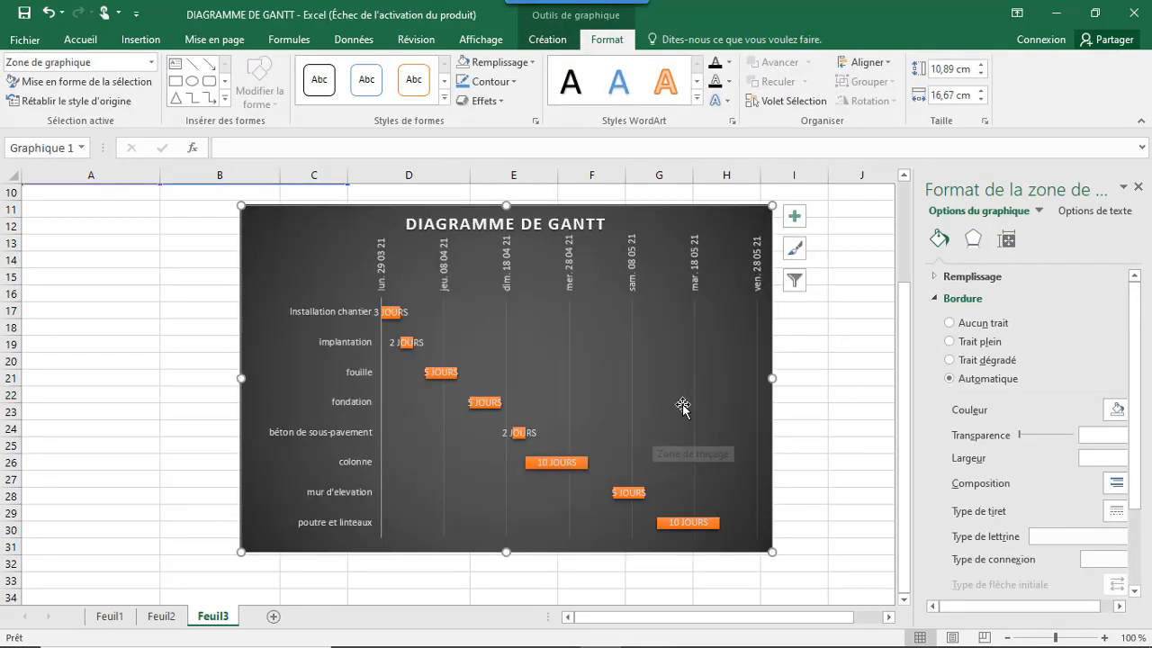
left_click(817, 429)
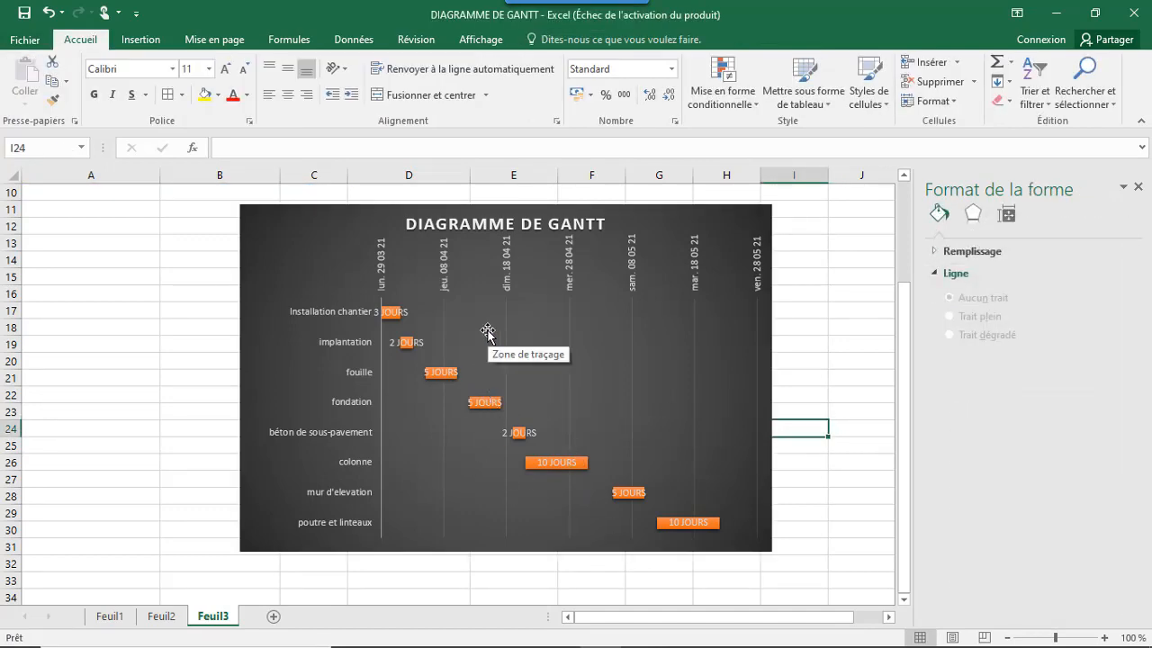
Add secondary gridlines to the horizontal date axis of the Gantt chart.
right_click(484, 261)
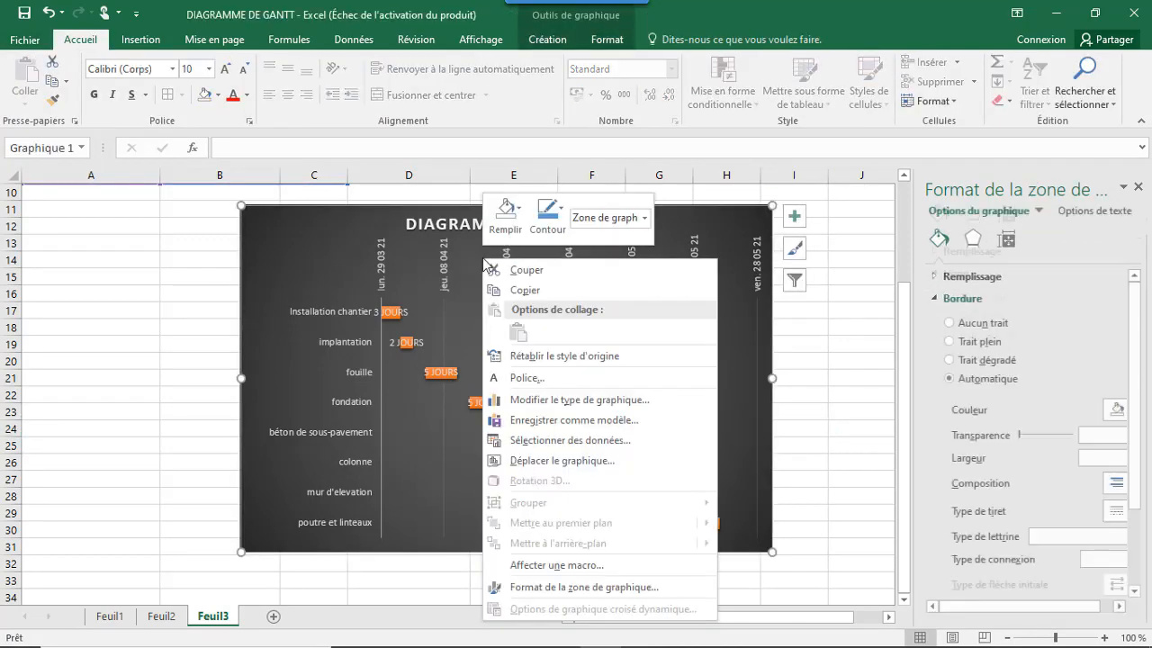
left_click(429, 255)
right_click(427, 259)
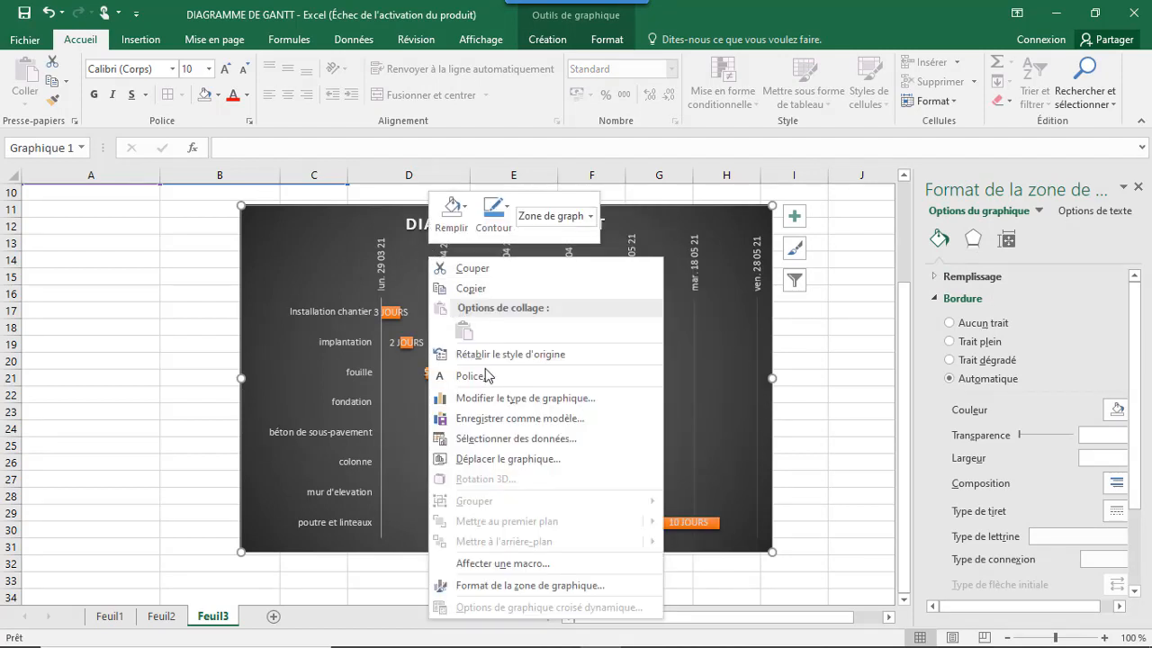
left_click(644, 255)
right_click(634, 245)
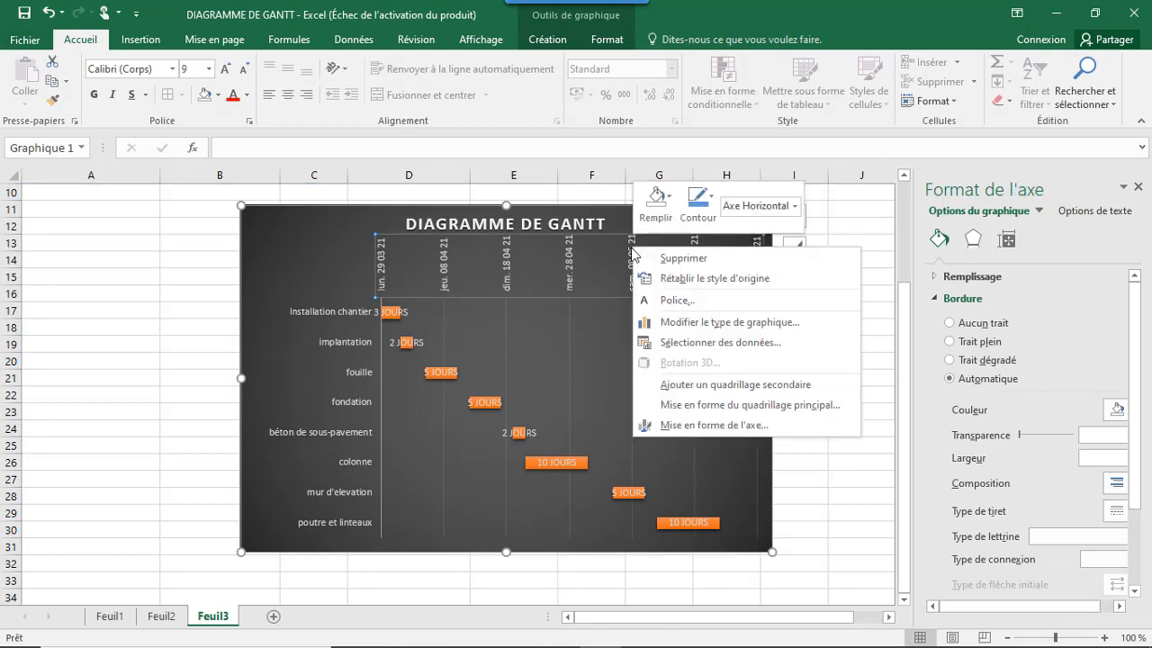
left_click(745, 385)
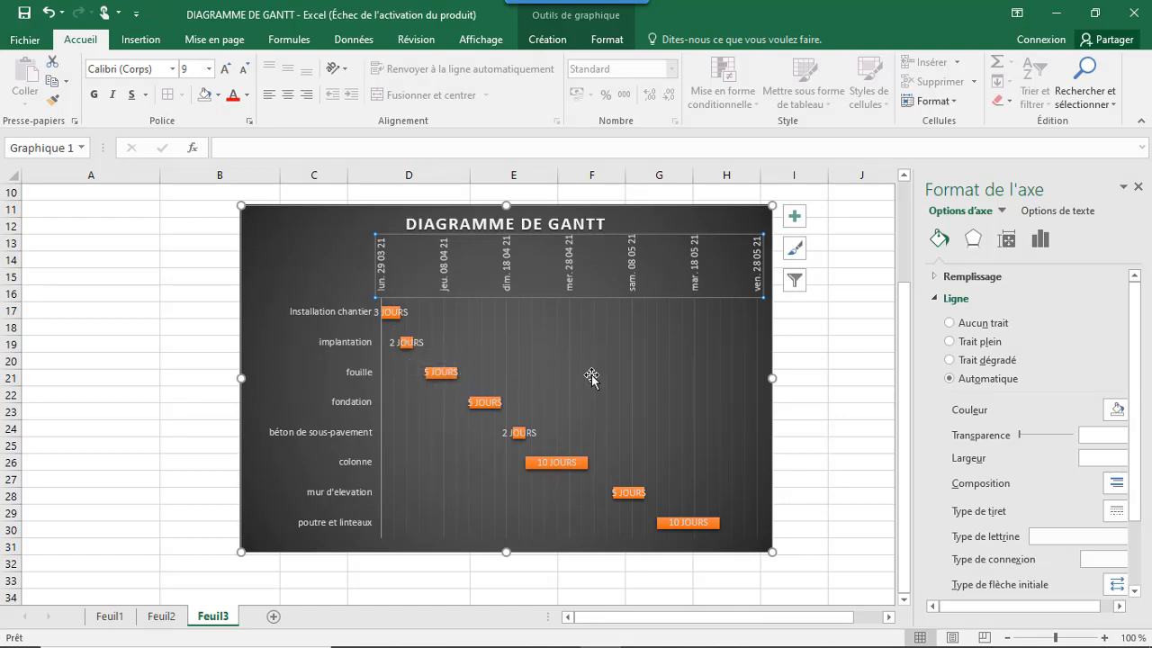
scroll(585, 378, "up", 3)
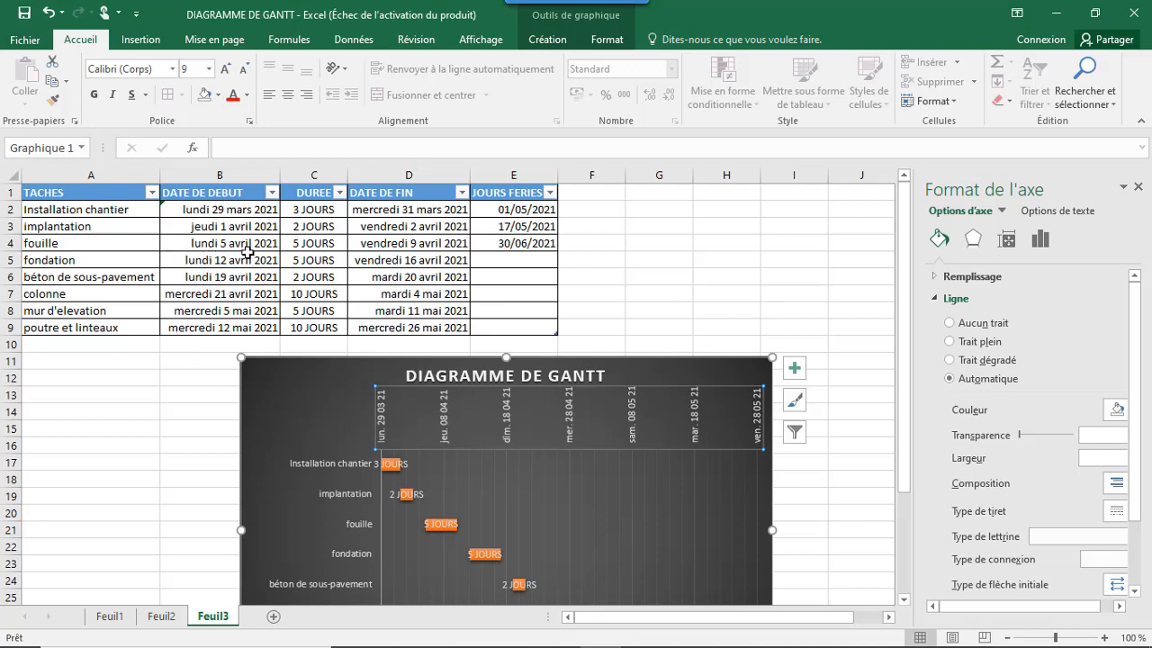
scroll(543, 386, "down", 3)
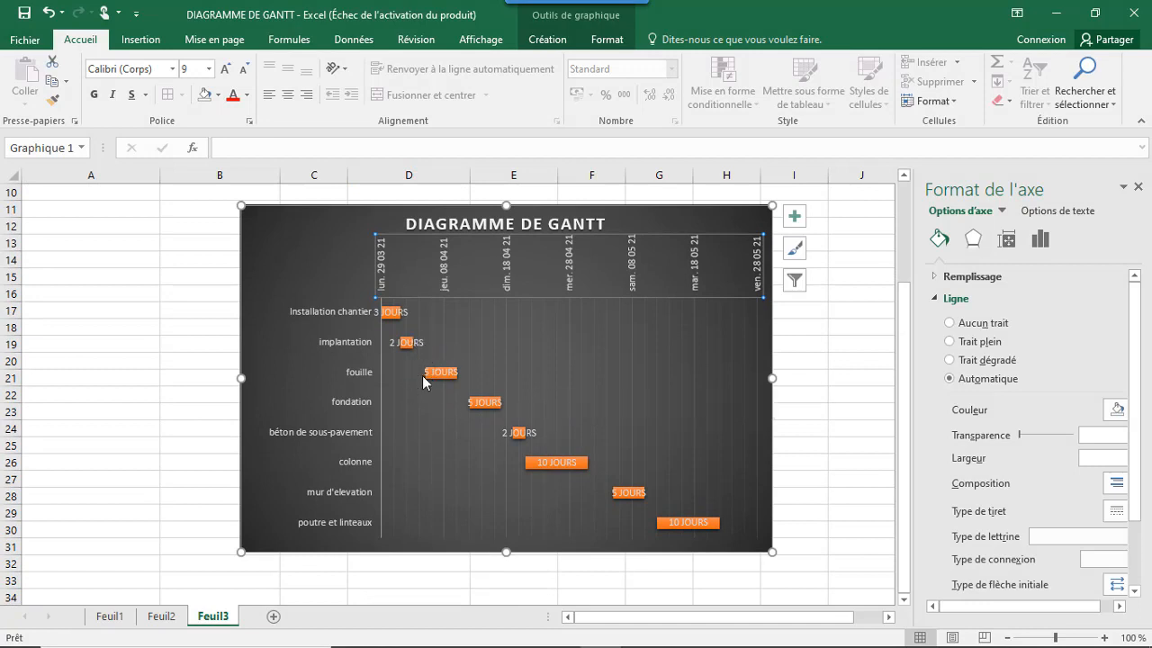
left_click(799, 359)
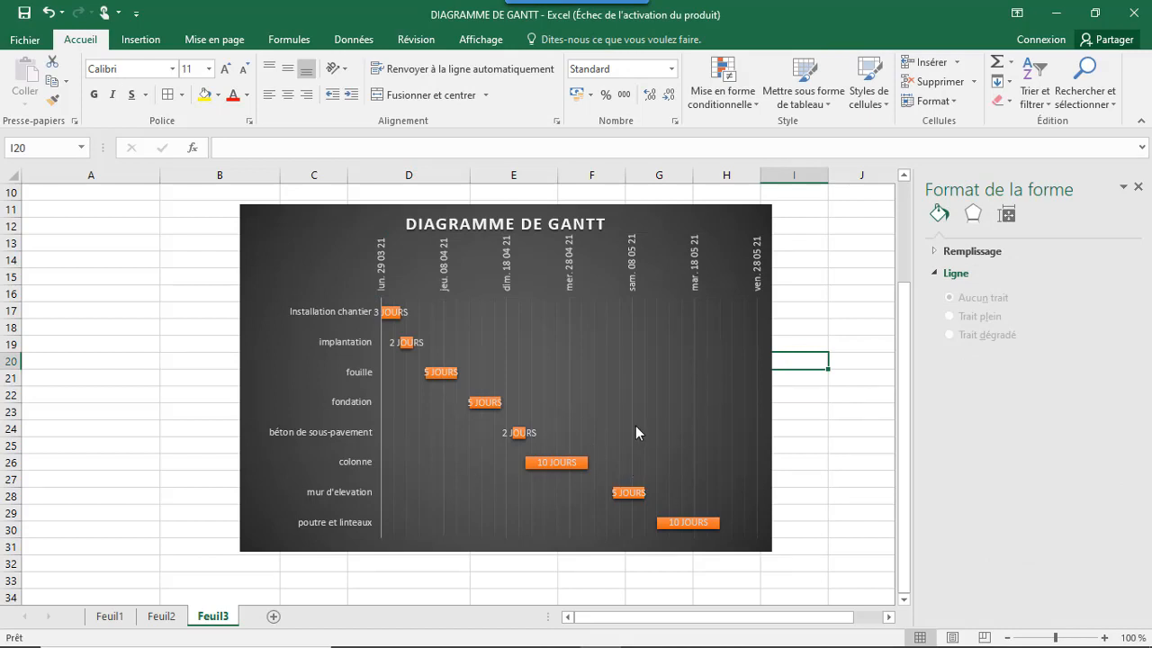
scroll(673, 394, "down", 2)
scroll(674, 394, "up", 2)
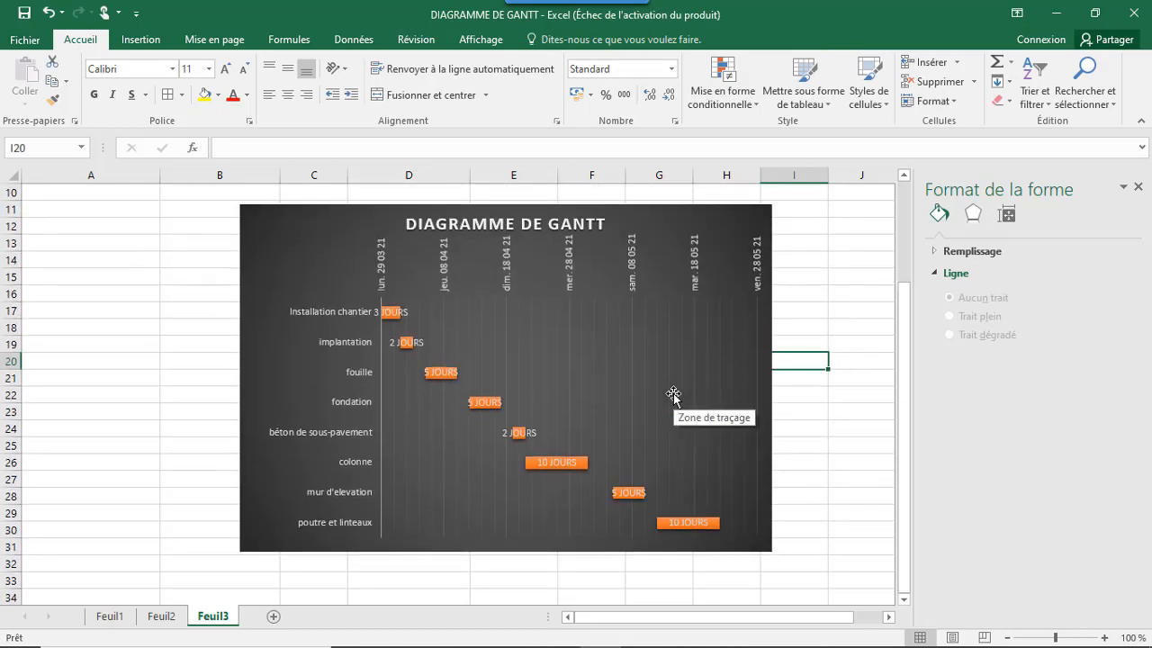